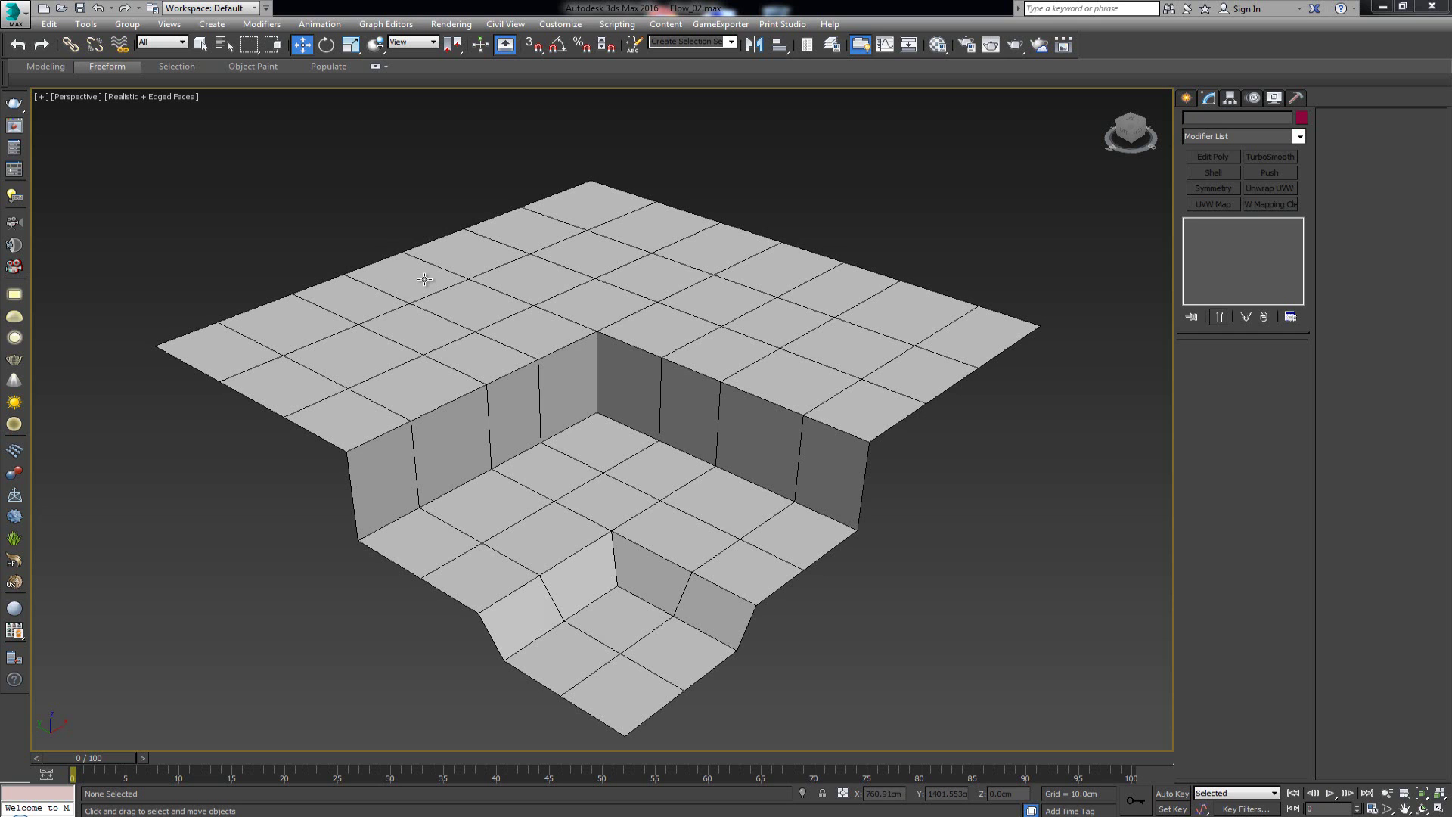
Select the stepped plane mesh and examine its terraced faces and inner corners
click(499, 333)
mouse_move(491, 384)
alt+middle_down()
mouse_move(593, 376)
mouse_move(487, 379)
alt+middle_up()
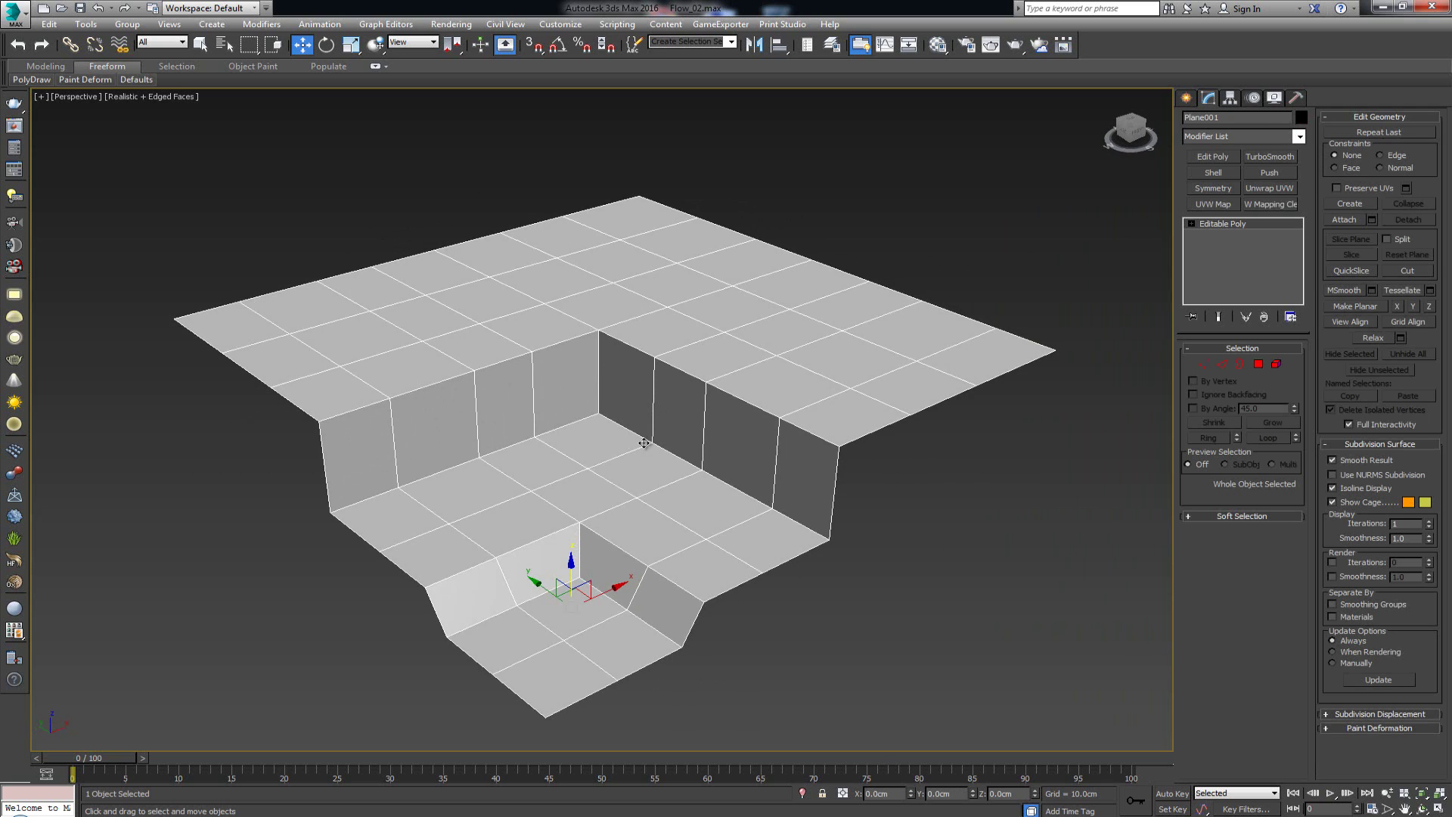
alt+middle_drag(635, 449, 632, 466)
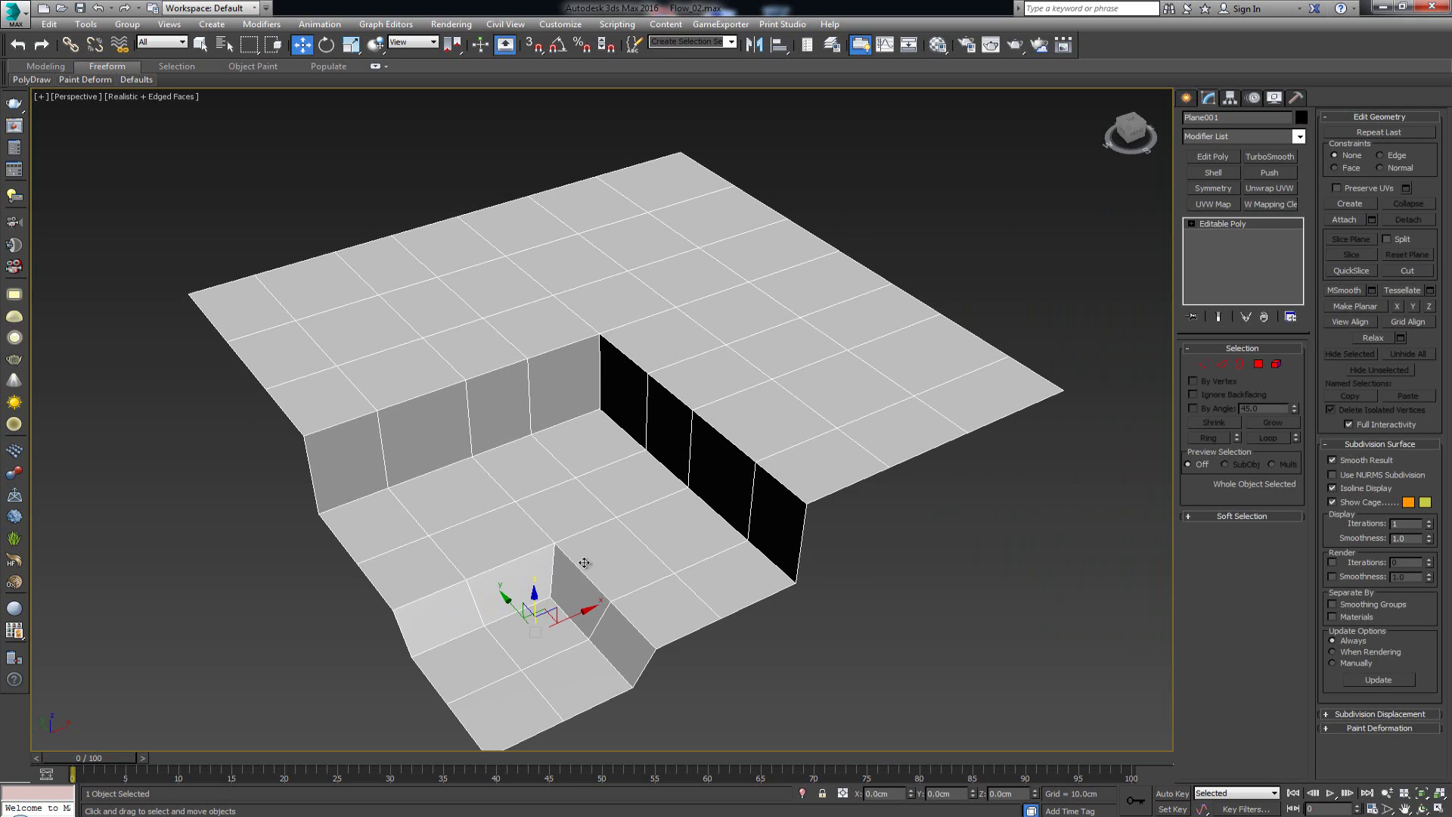
alt+middle_drag(587, 536, 600, 525)
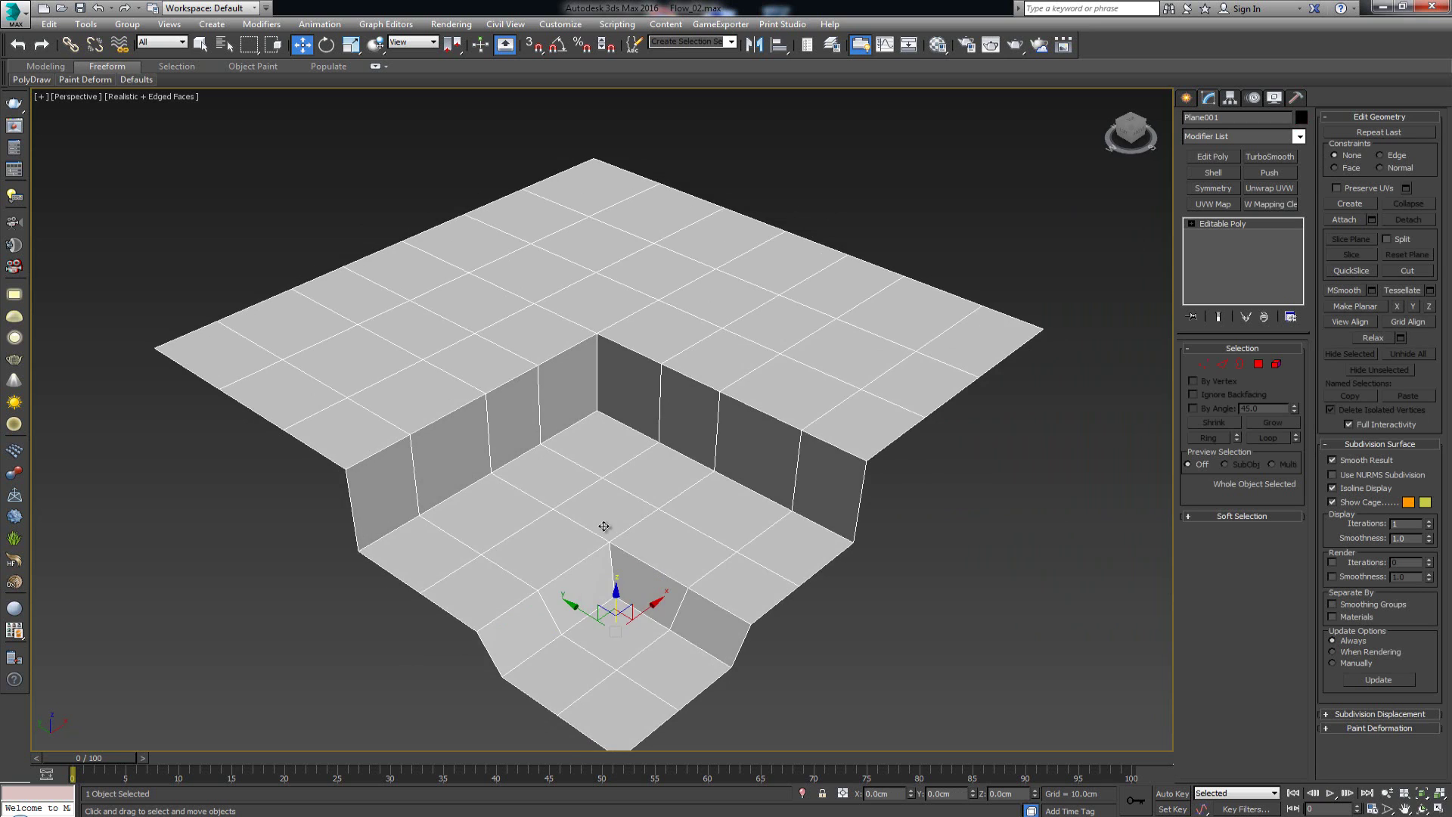
scroll(603, 348, up, 5)
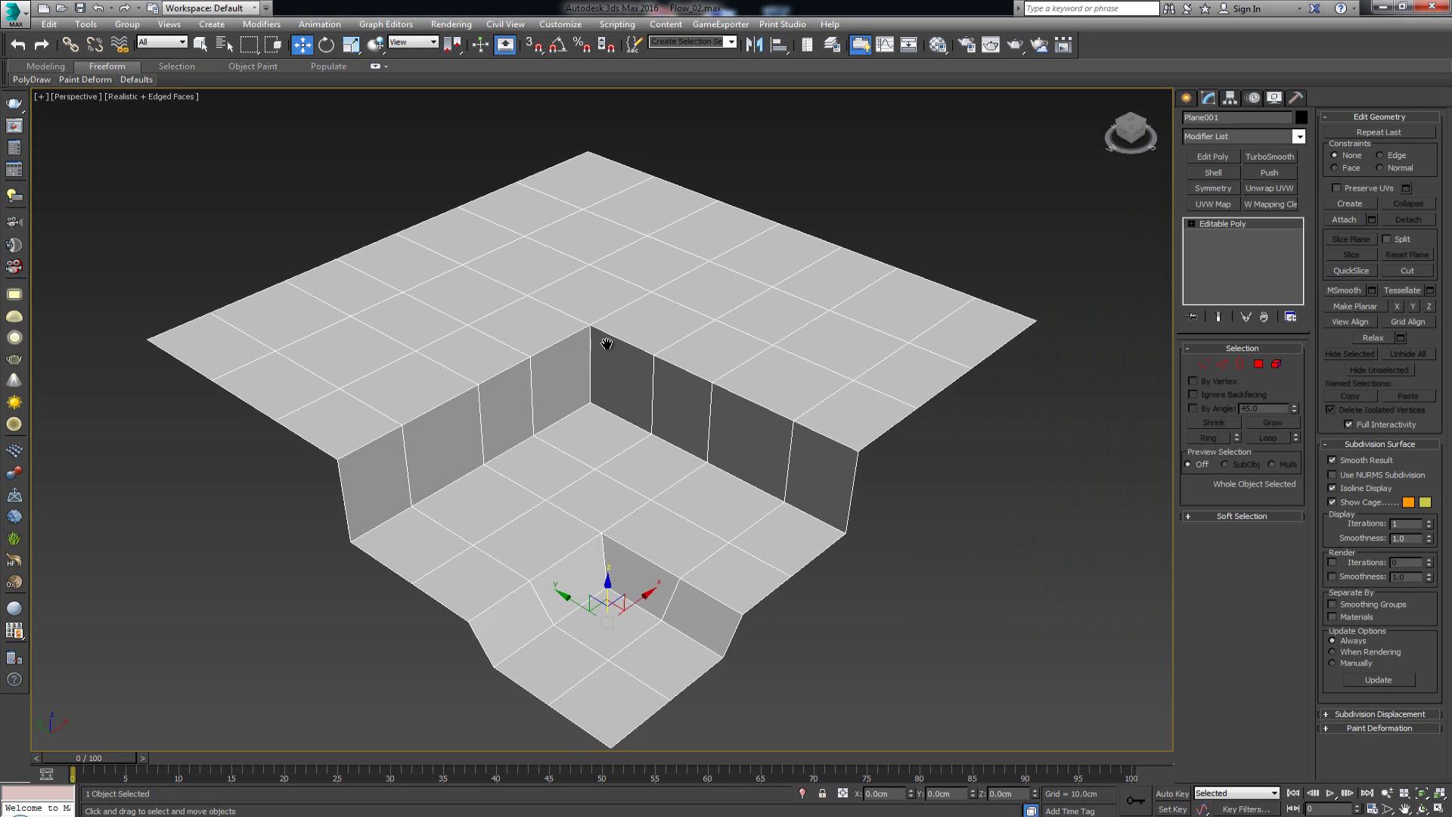
alt+middle_drag(707, 330, 707, 311)
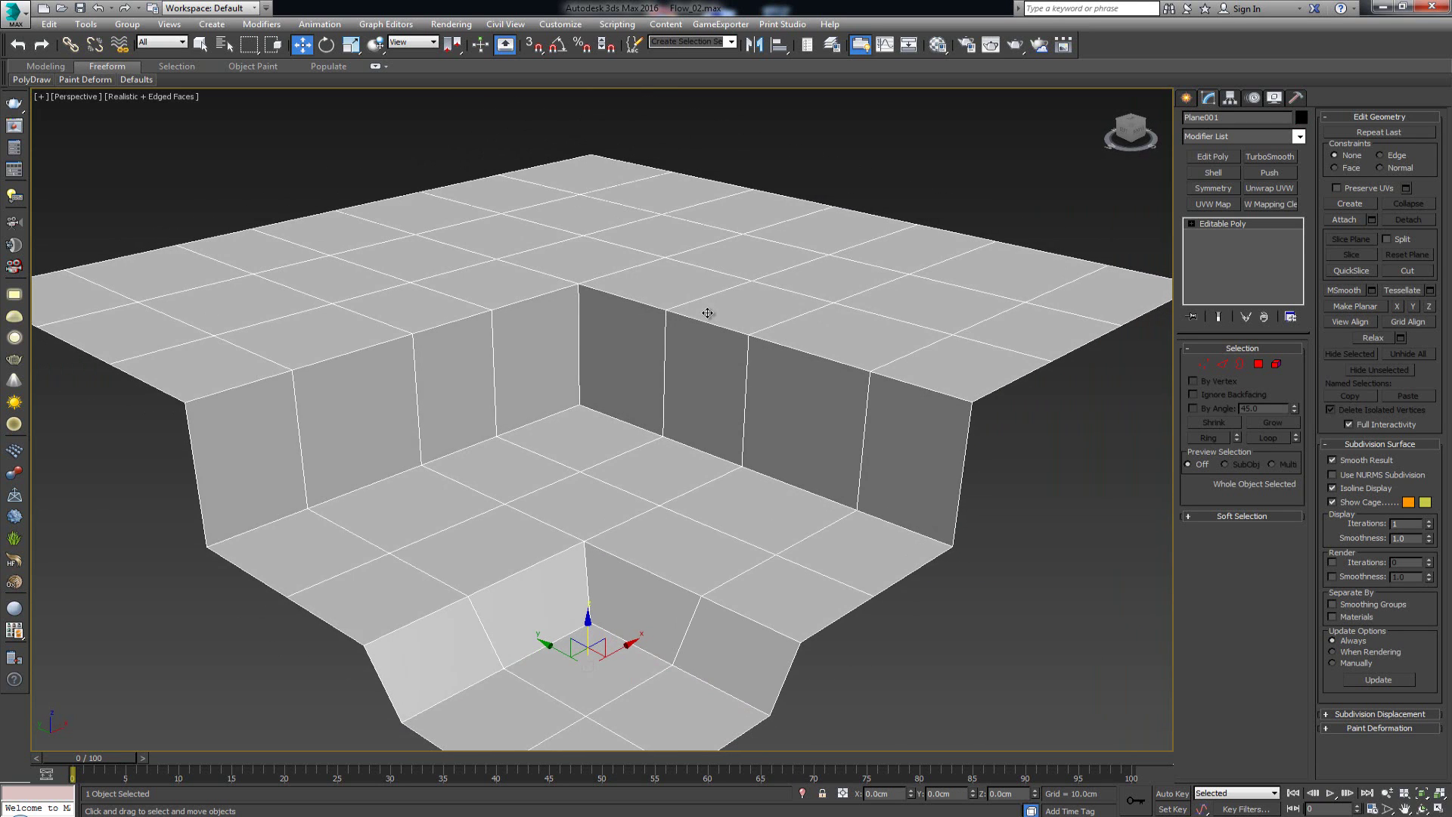
Try a TurboSmooth modifier on the stepped plane, inspect the smoothed corners, and remove the modifier
click(1286, 156)
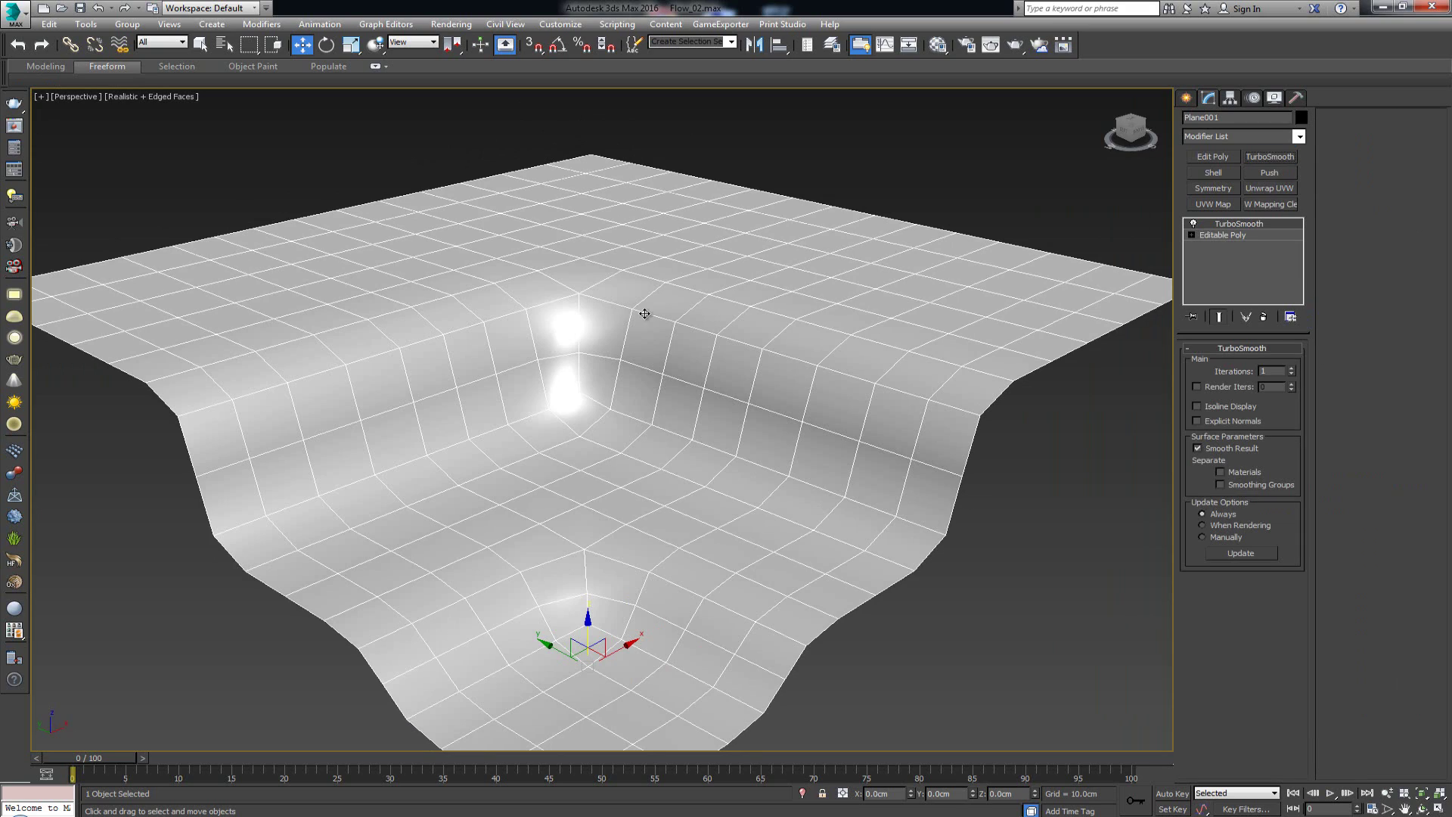
alt+middle_drag(573, 343, 575, 394)
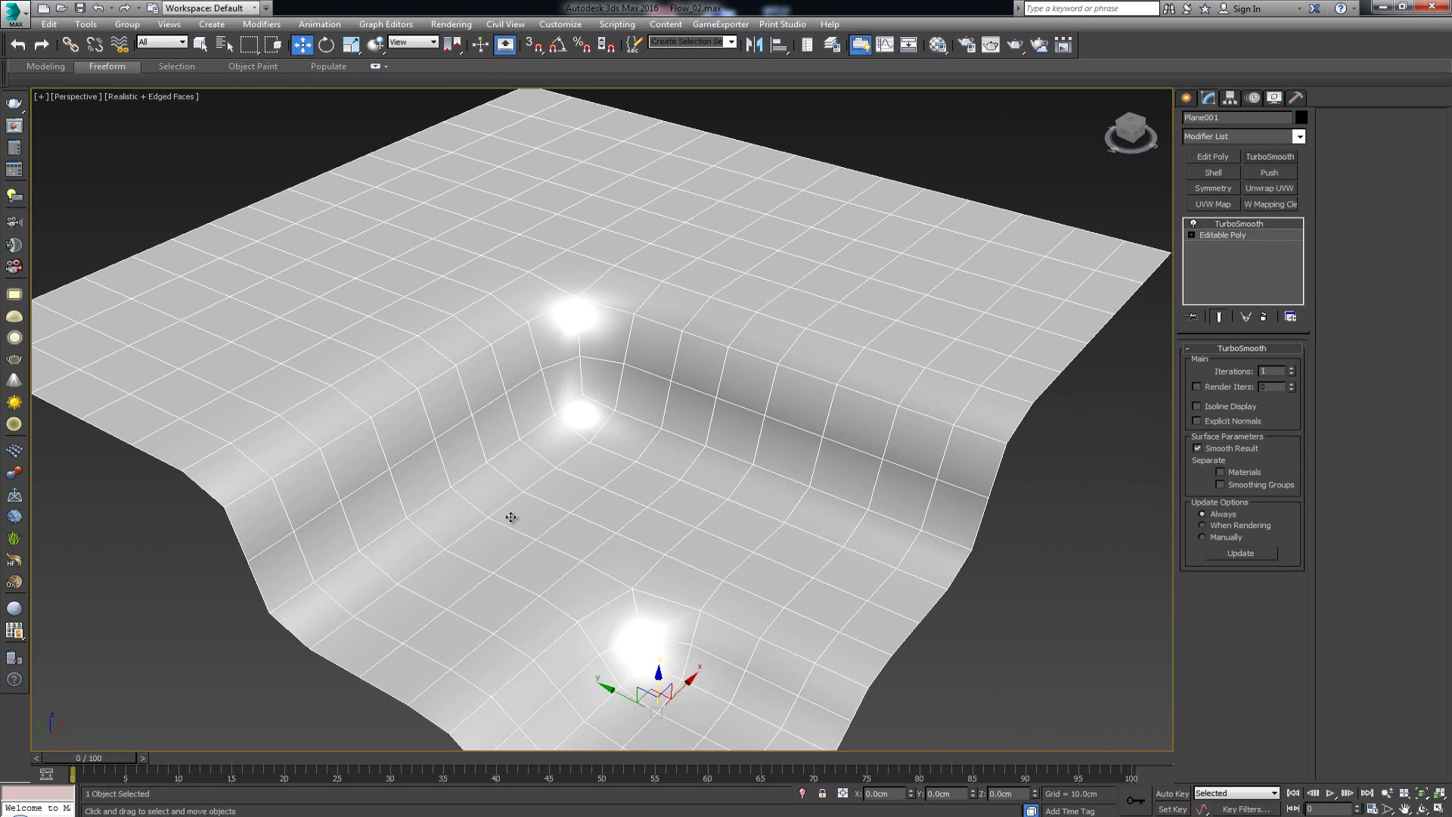
alt+middle_drag(555, 609, 704, 567)
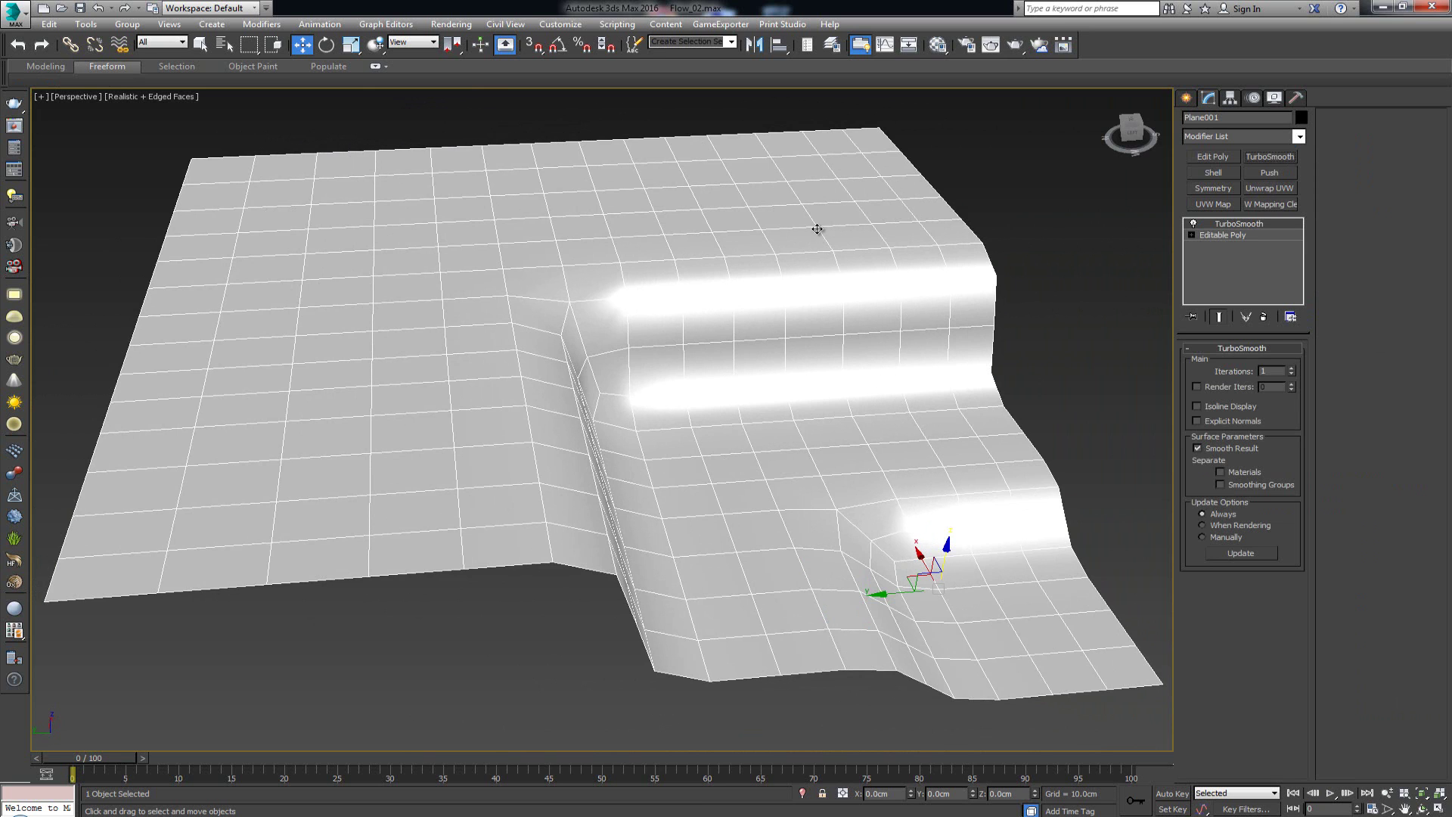
alt+middle_drag(834, 364, 805, 420)
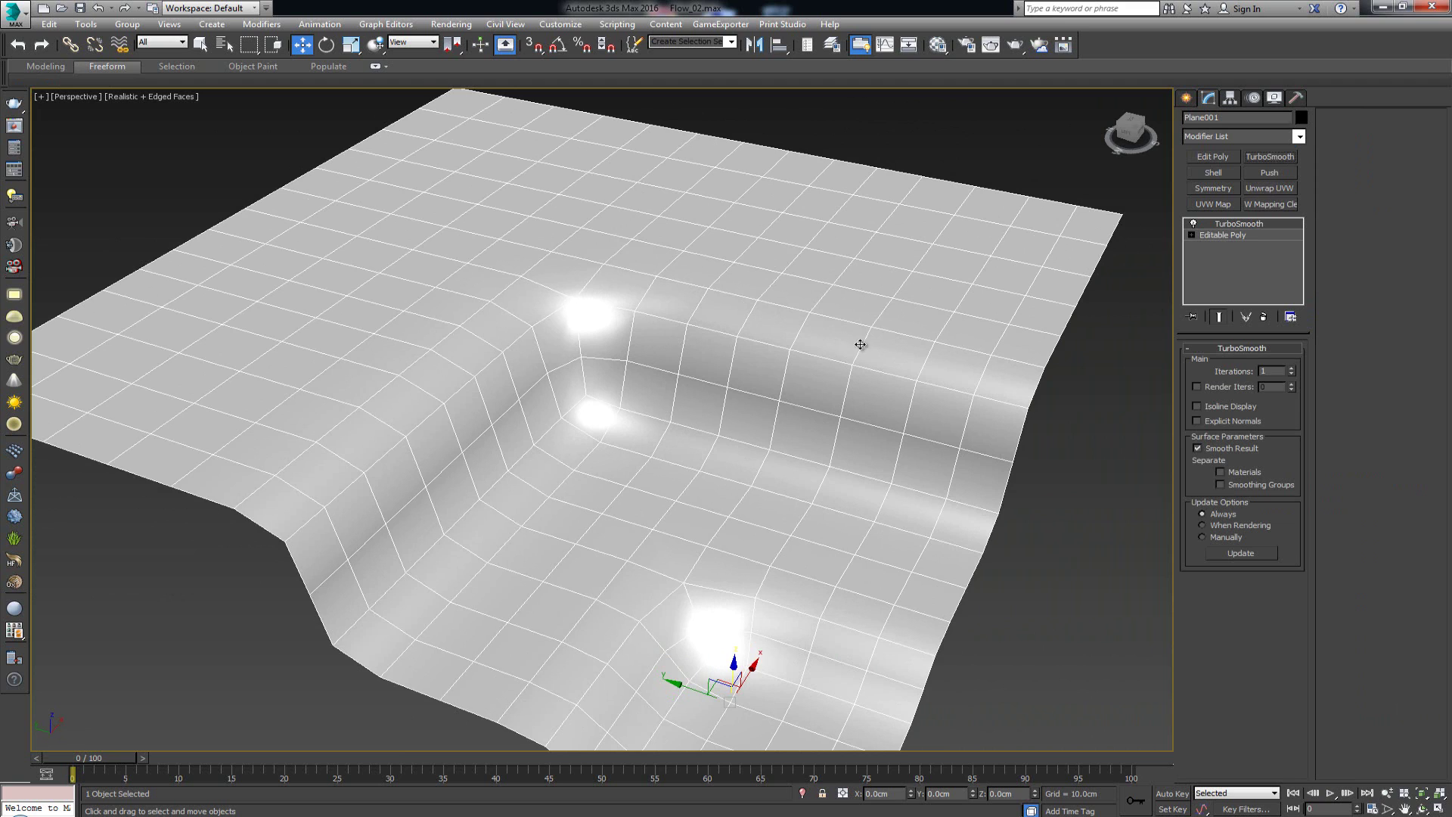
mouse_move(755, 454)
alt+middle_down()
mouse_move(775, 444)
mouse_move(738, 454)
alt+middle_up()
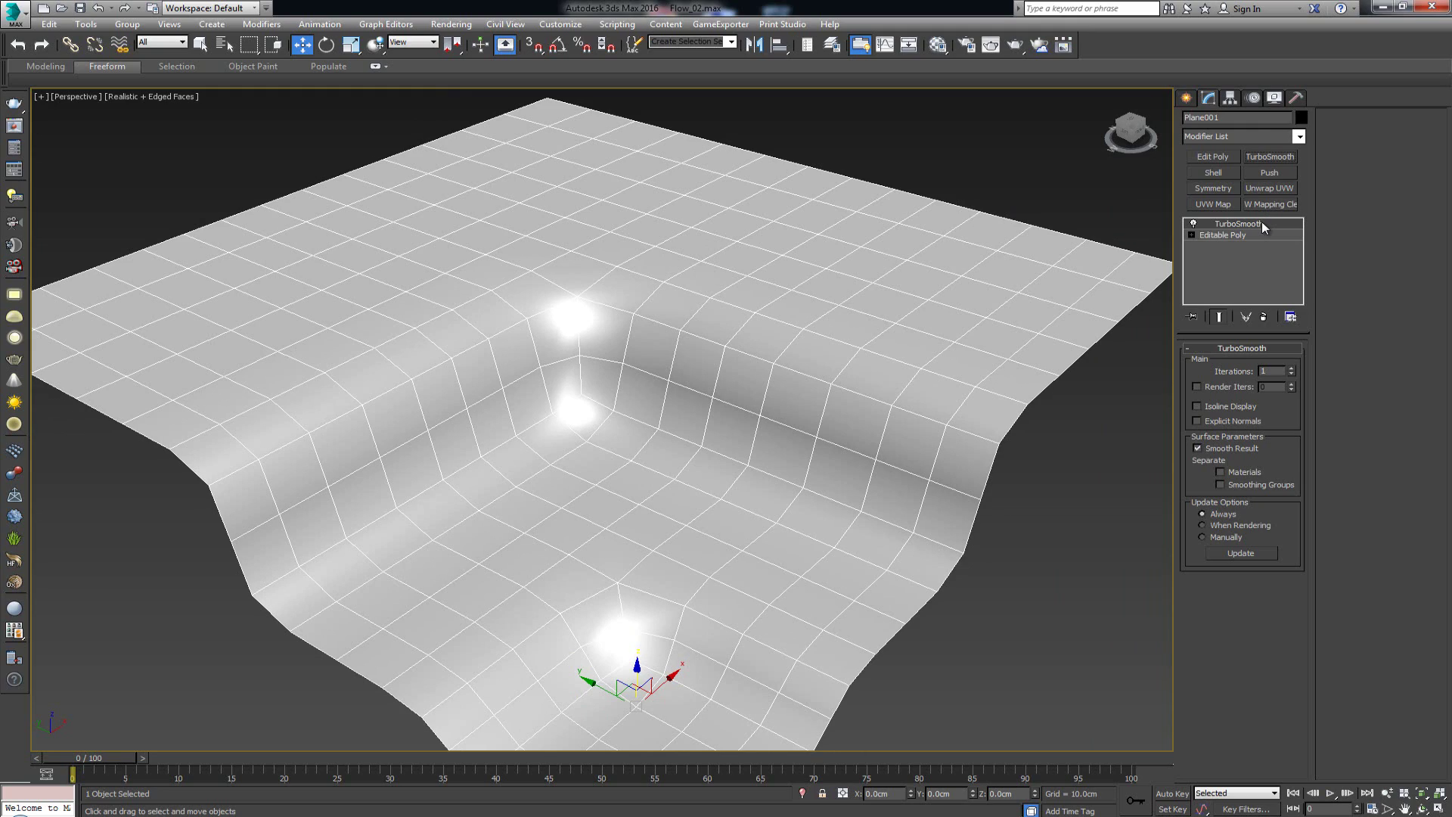
mouse_move(624, 356)
alt+middle_down()
mouse_move(677, 351)
mouse_move(665, 340)
mouse_move(626, 346)
mouse_move(688, 373)
mouse_move(615, 367)
mouse_move(683, 370)
mouse_move(634, 368)
mouse_move(649, 364)
alt+middle_up()
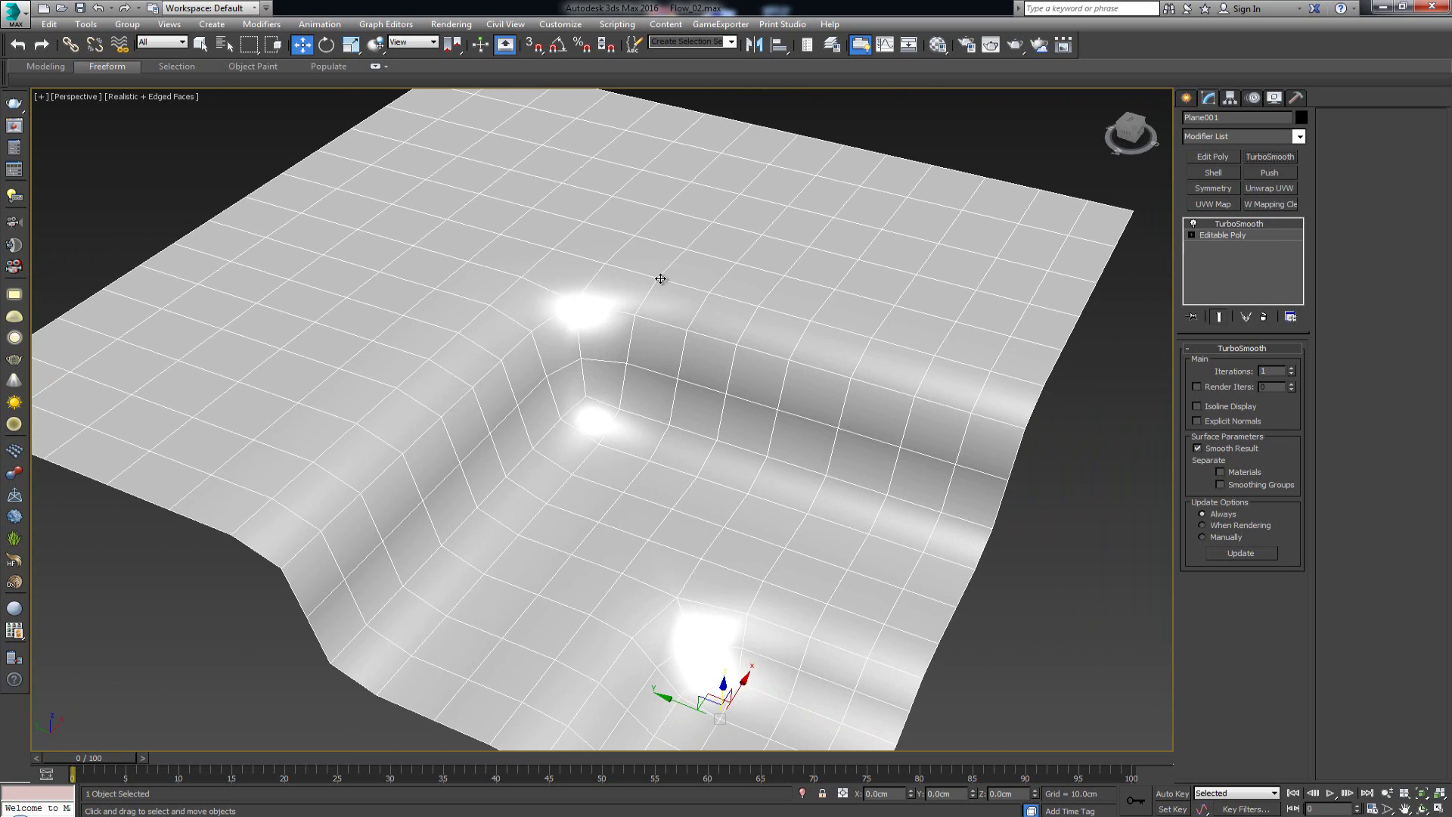
click(1264, 318)
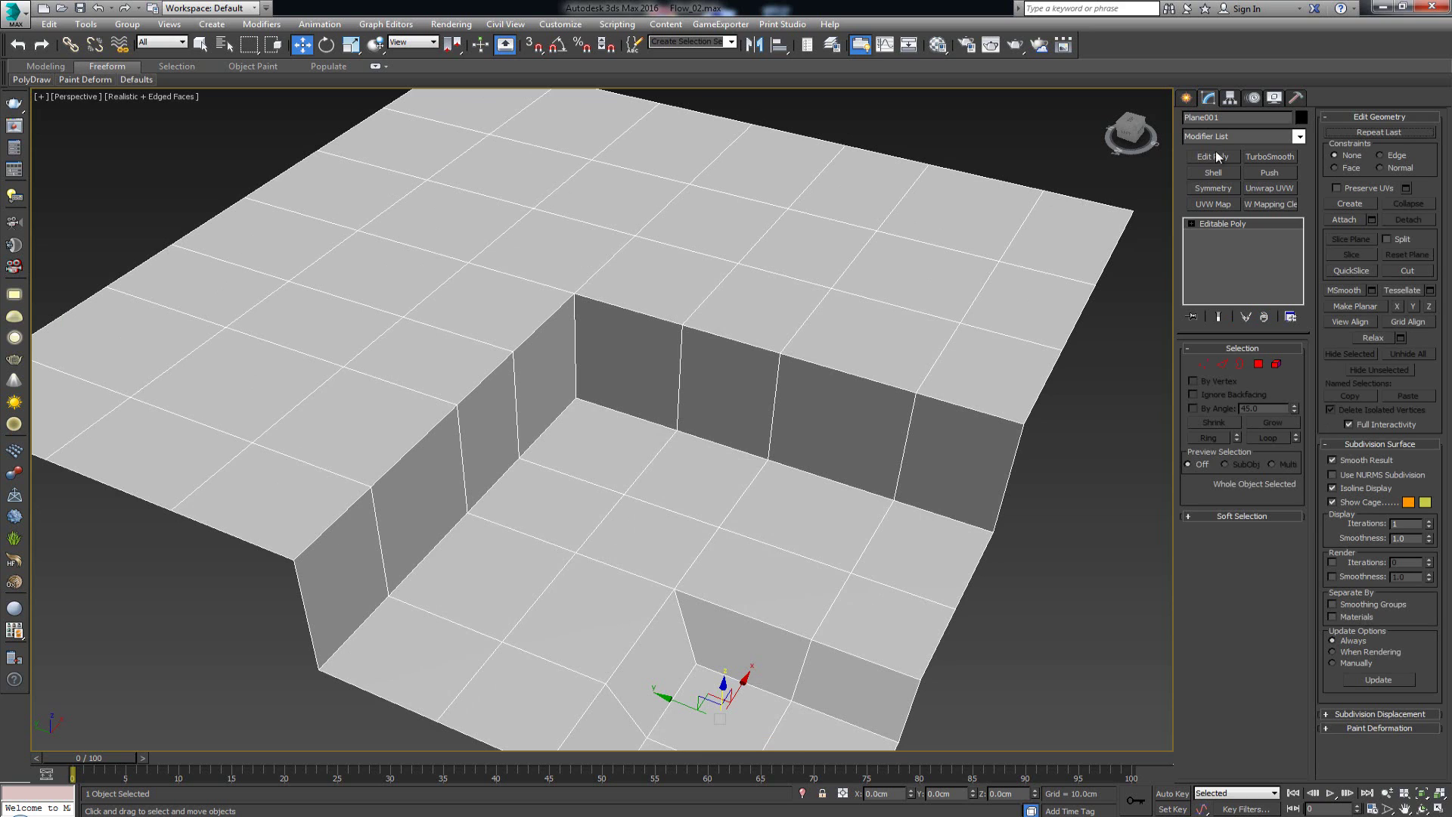
Add an OpenSubdiv modifier to the stepped plane and set its iterations to 3
click(1227, 138)
key(o)
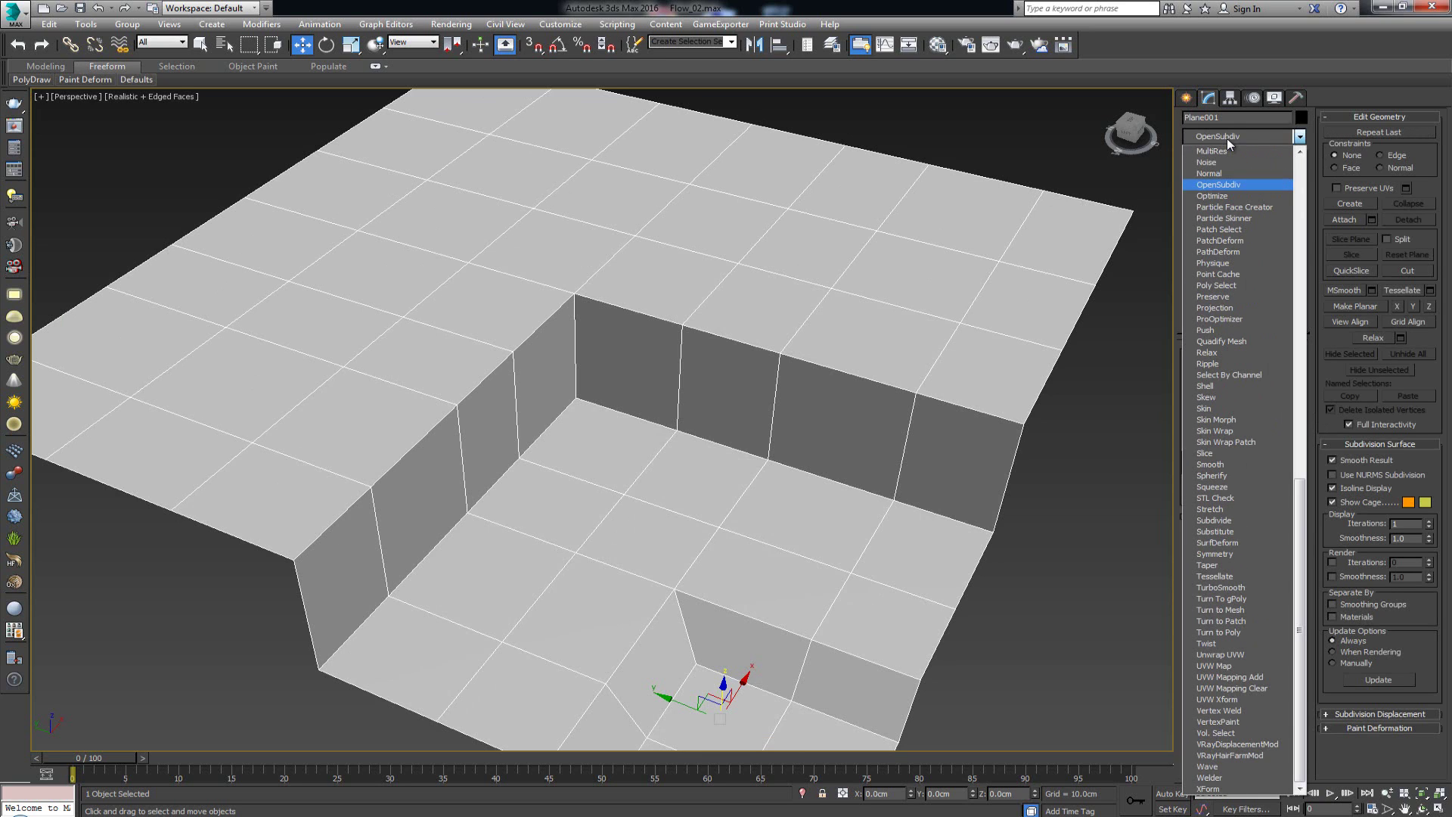
click(1233, 185)
mouse_move(692, 331)
alt+middle_down()
mouse_move(742, 318)
mouse_move(610, 325)
mouse_move(717, 321)
mouse_move(665, 324)
mouse_move(677, 294)
mouse_move(684, 328)
mouse_move(752, 328)
mouse_move(688, 326)
alt+middle_up()
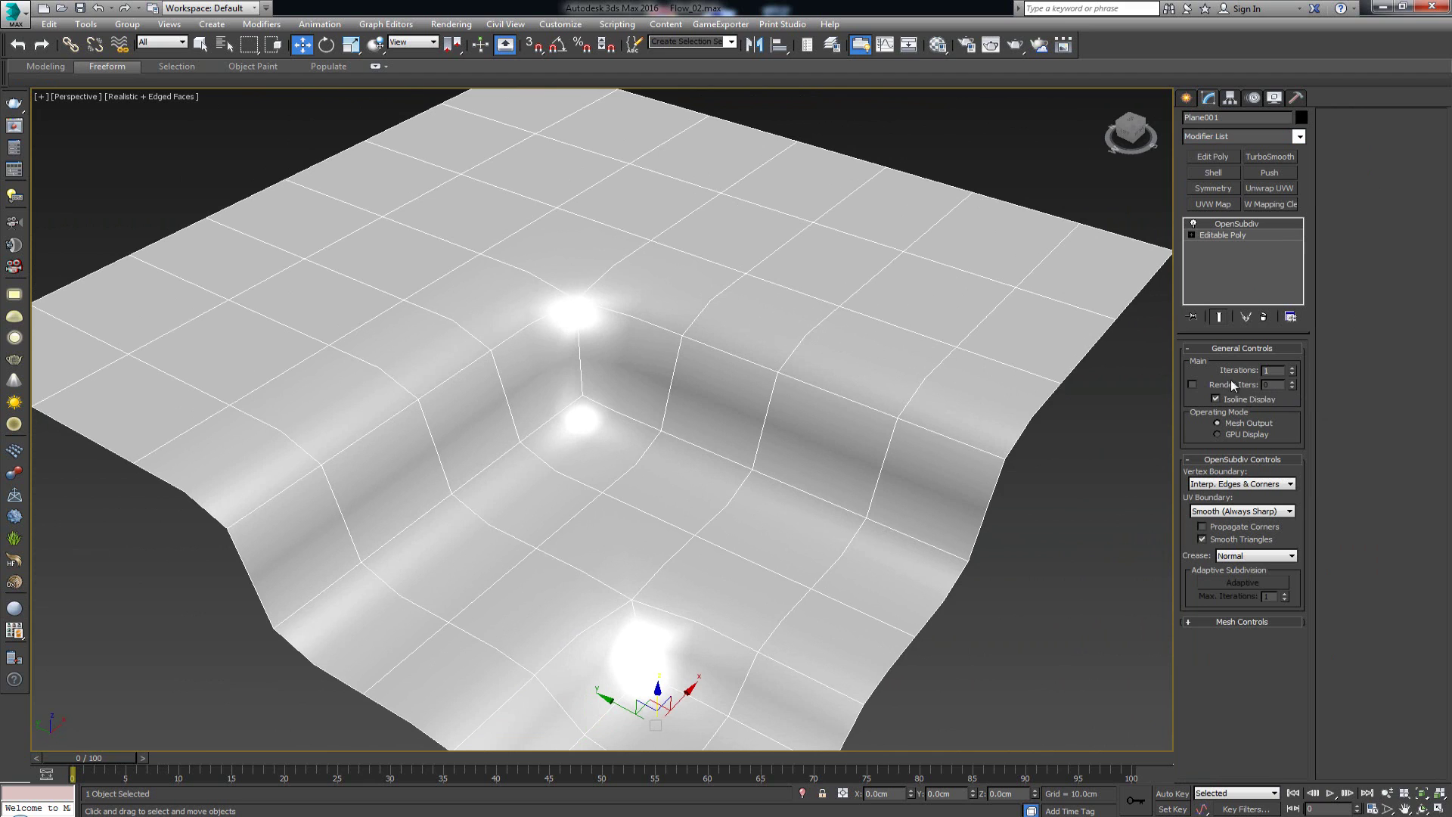
click(1291, 367)
click(1292, 368)
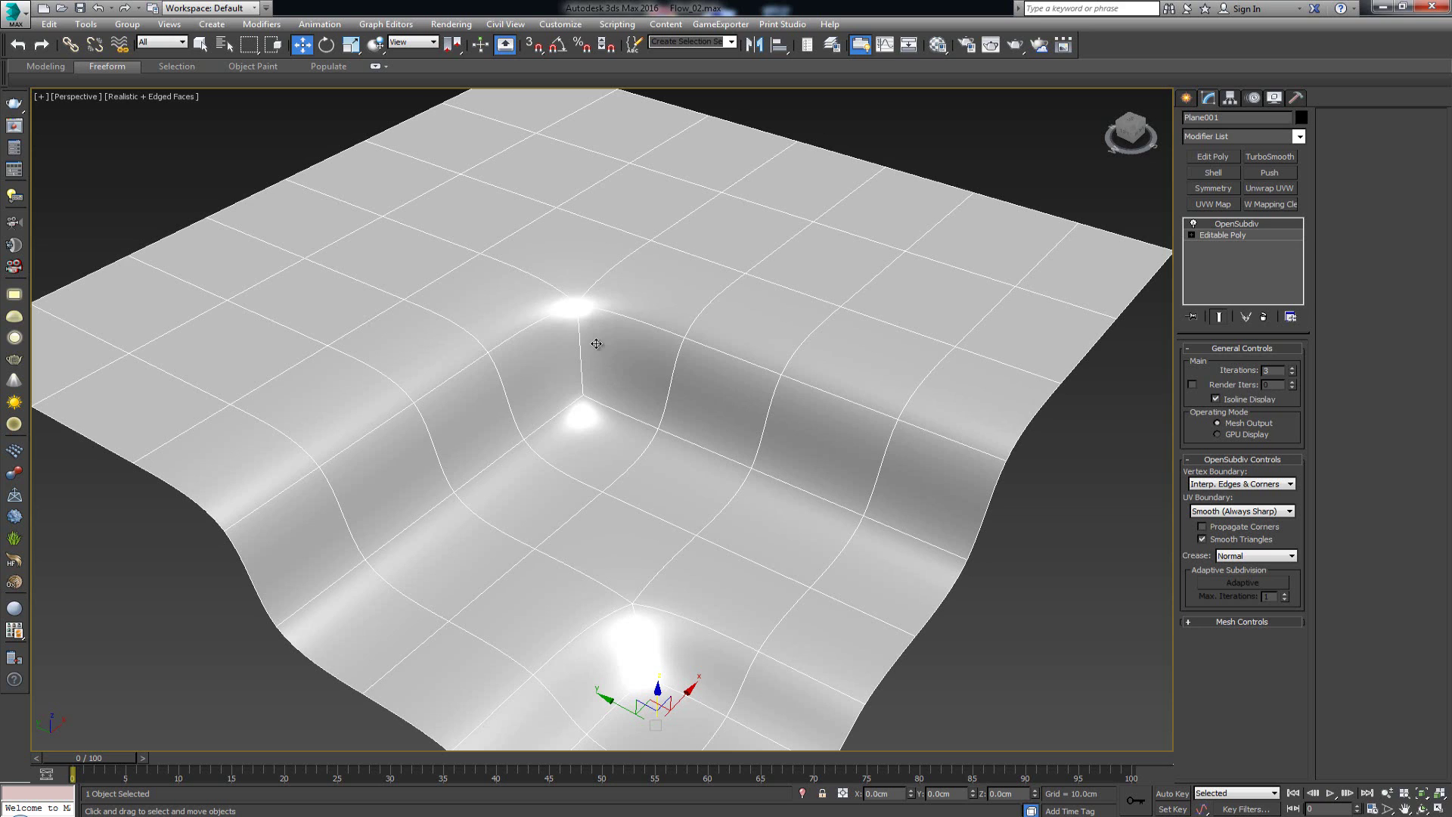
mouse_move(578, 403)
alt+middle_down()
mouse_move(616, 390)
mouse_move(582, 397)
alt+middle_up()
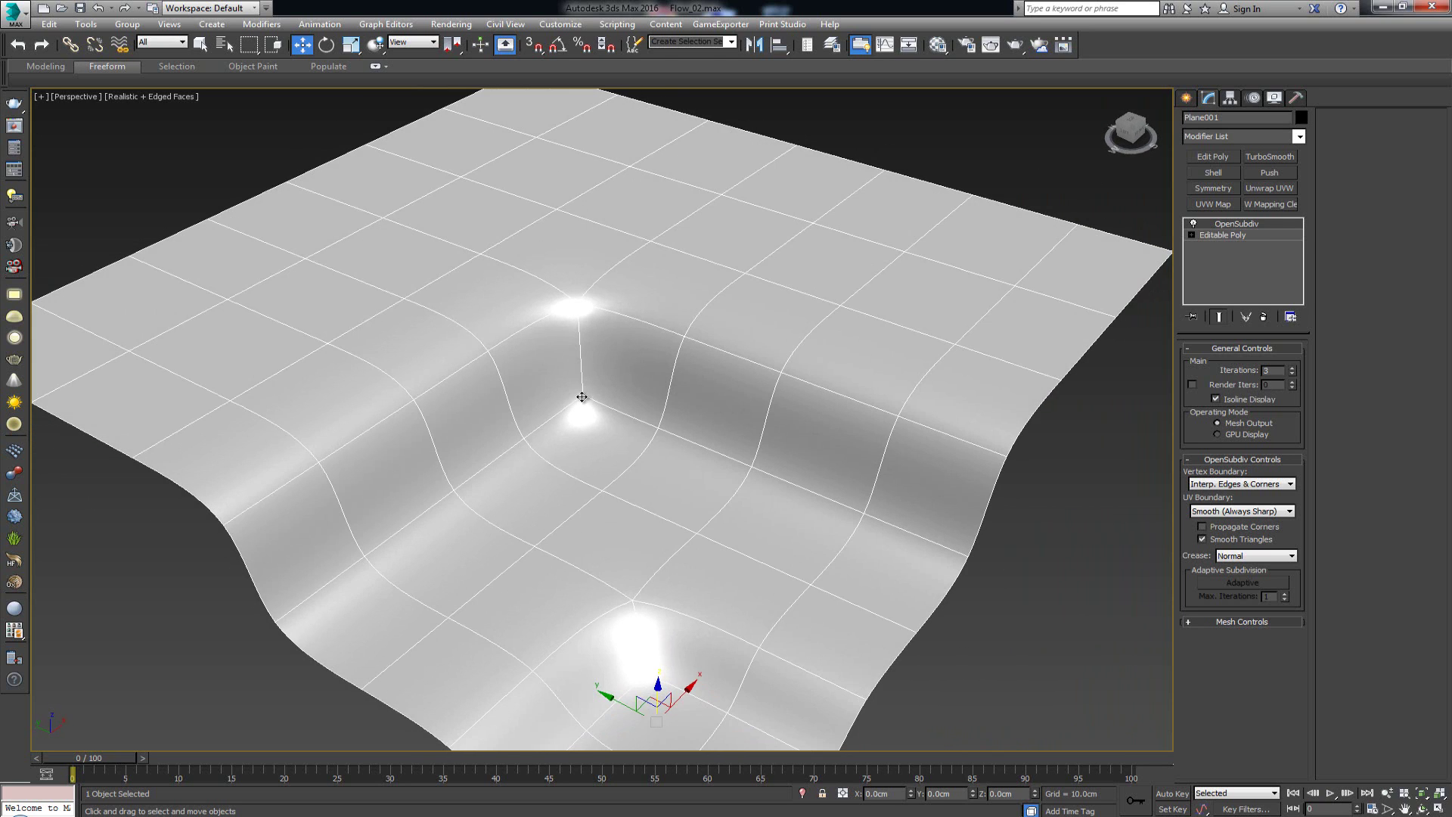
Compare the full subdivided wireframe at 1 and 3 iterations with Isoline Display off, then restore Isoline Display
click(1237, 399)
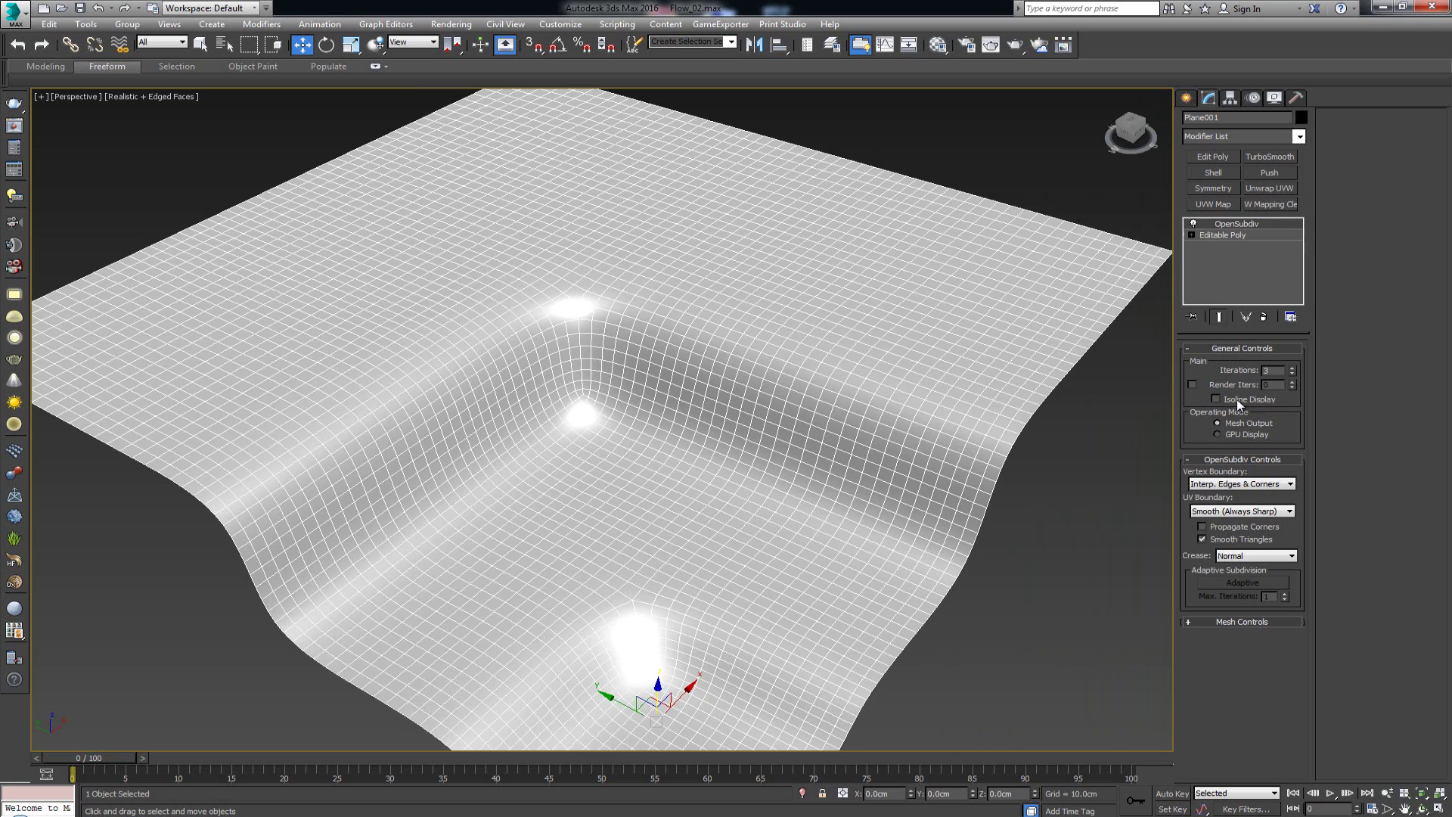
click(1292, 373)
click(1292, 373)
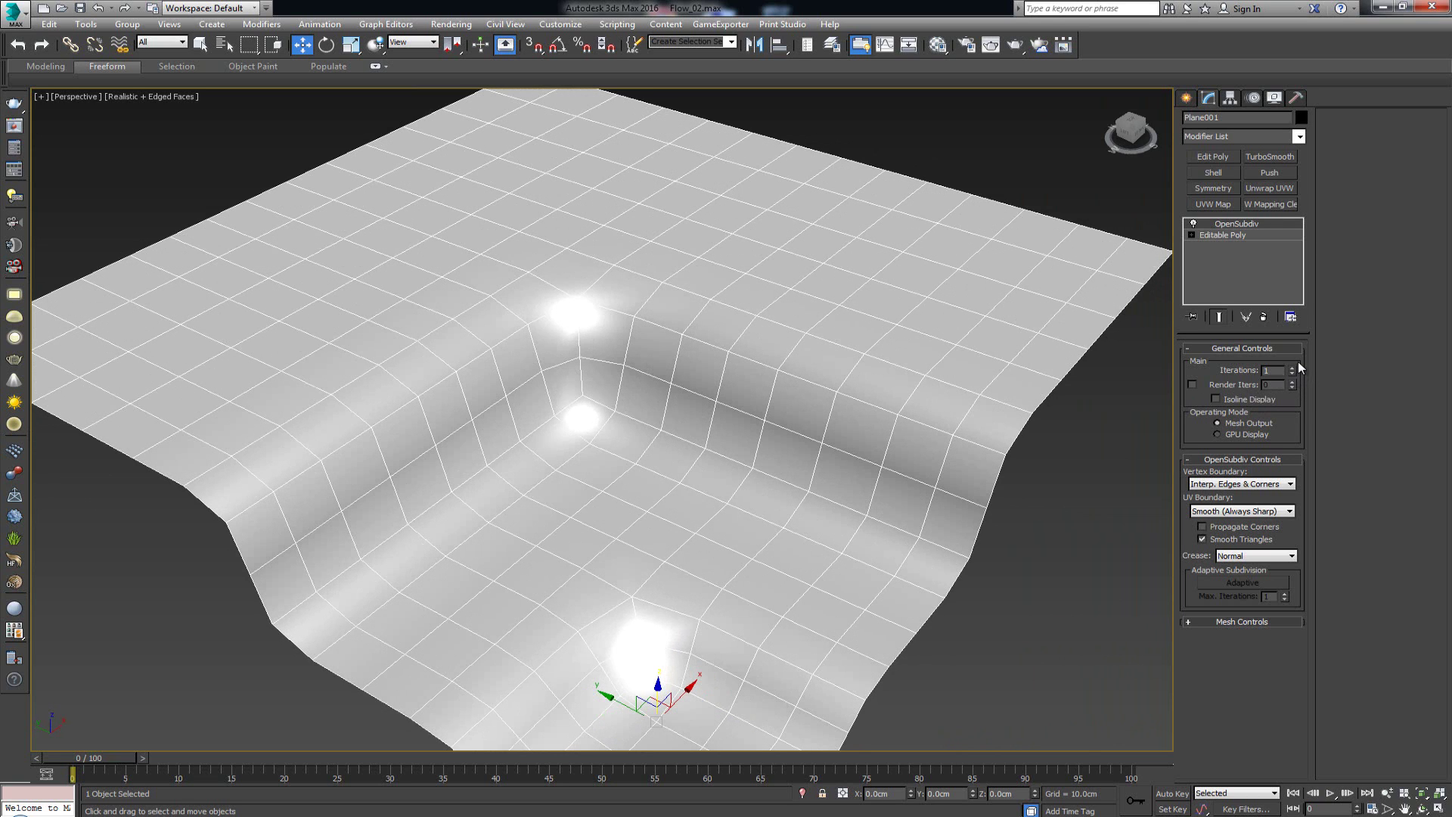
click(1292, 367)
click(1292, 368)
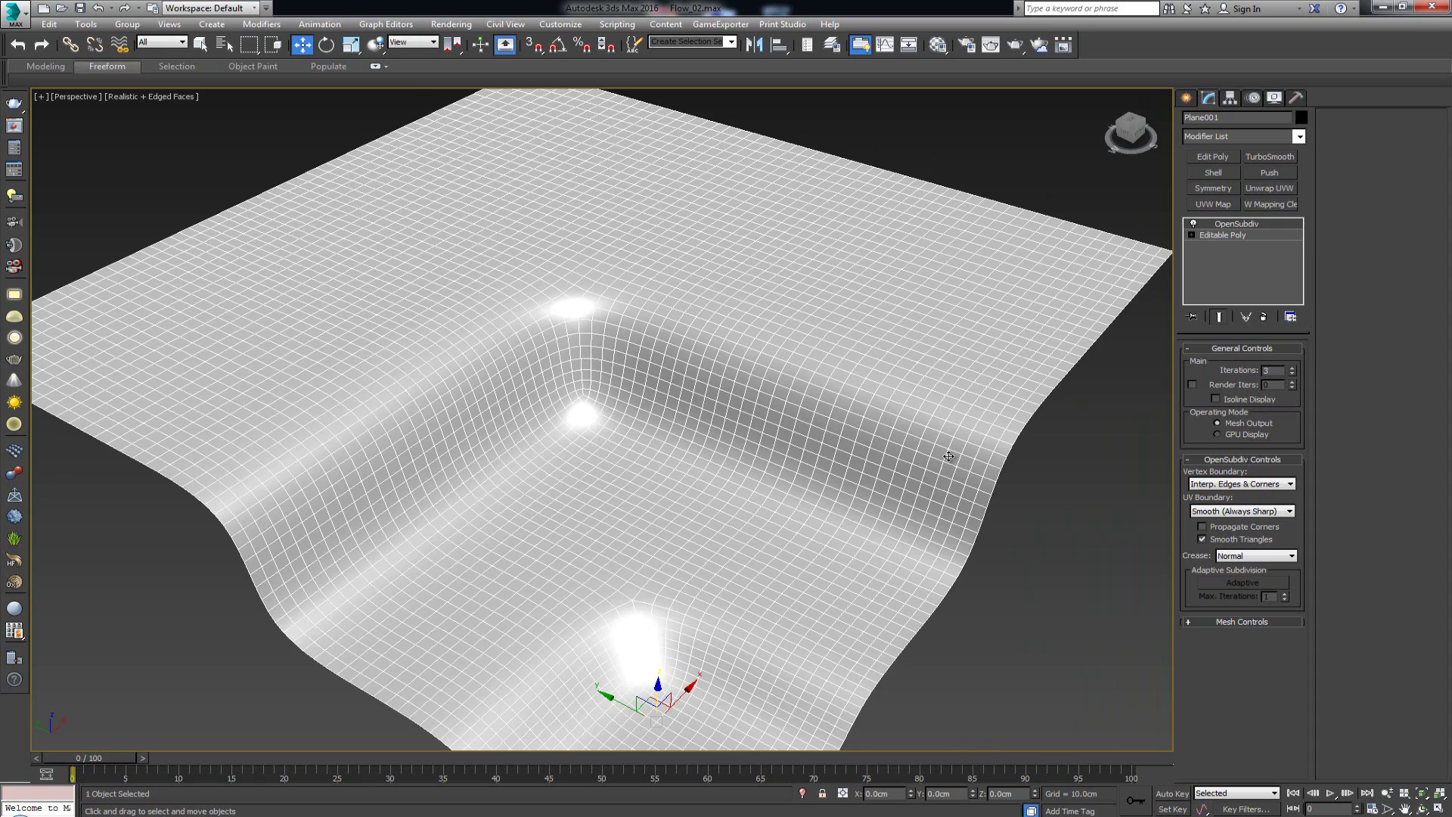
alt+middle_drag(675, 437, 694, 428)
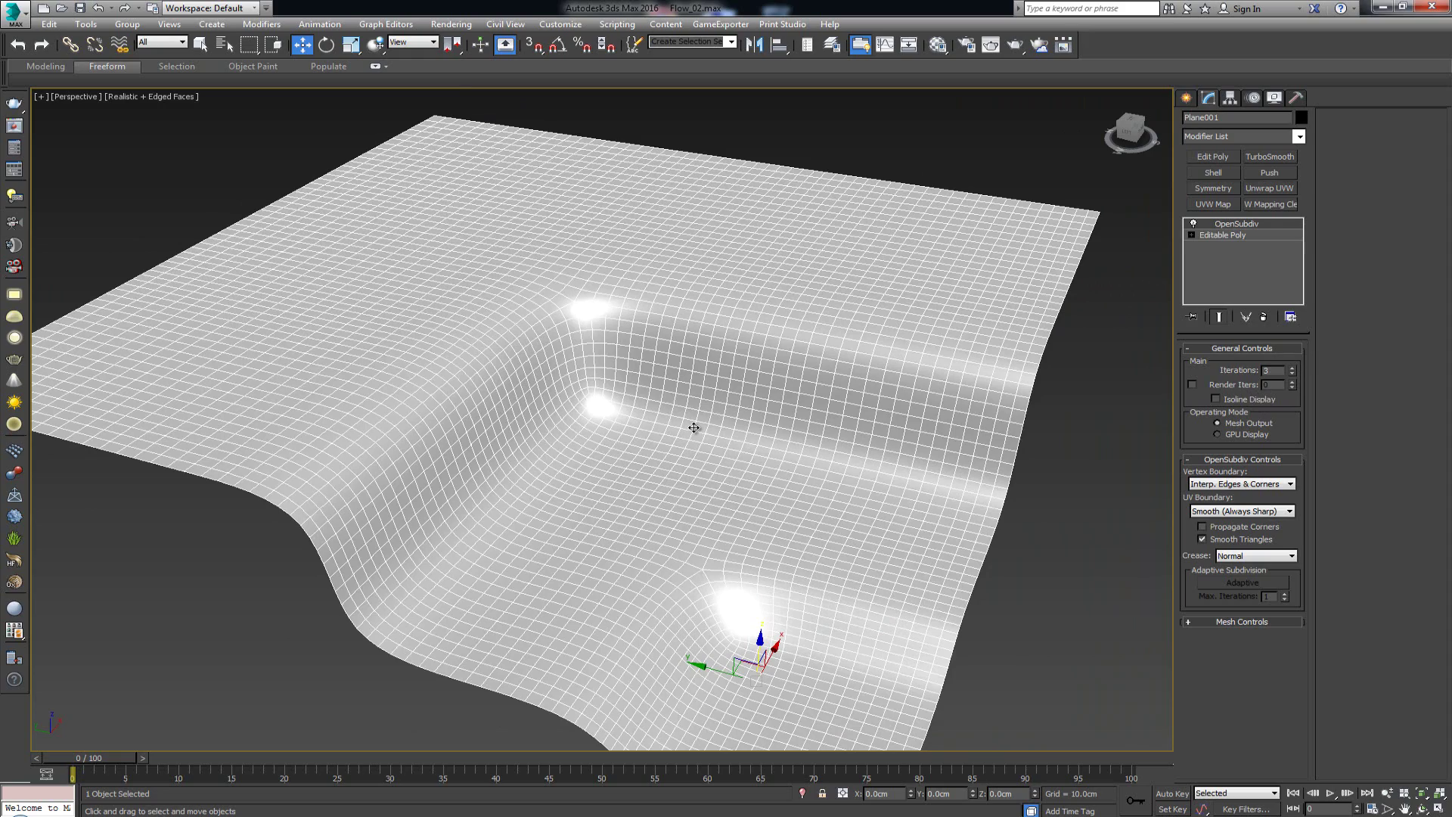
alt+middle_drag(609, 366, 687, 386)
click(1240, 401)
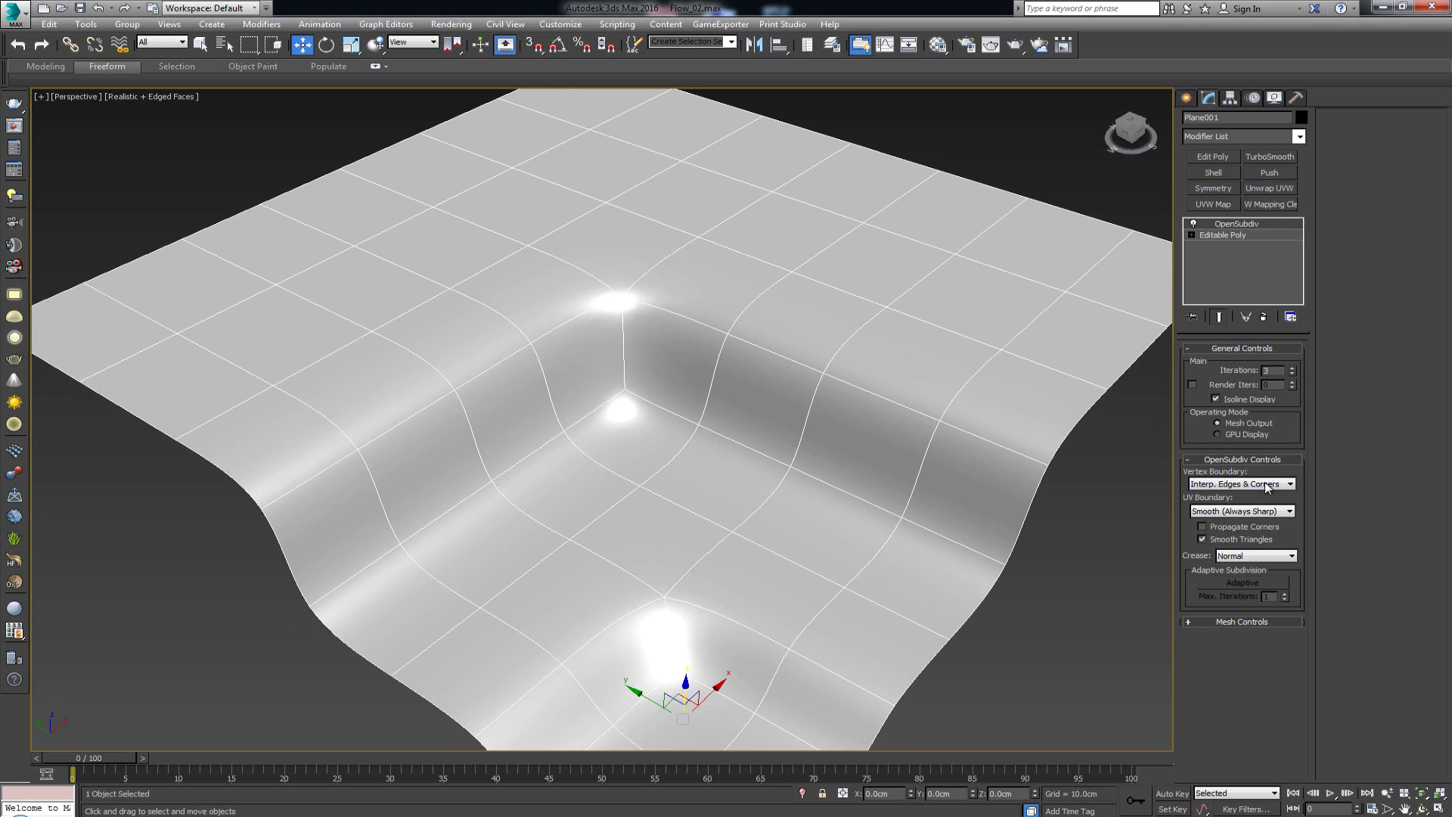
Try the Interp. Edges vertex boundary in OpenSubdiv and restore Interp. Edges & Corners
scroll(763, 450, down, 3)
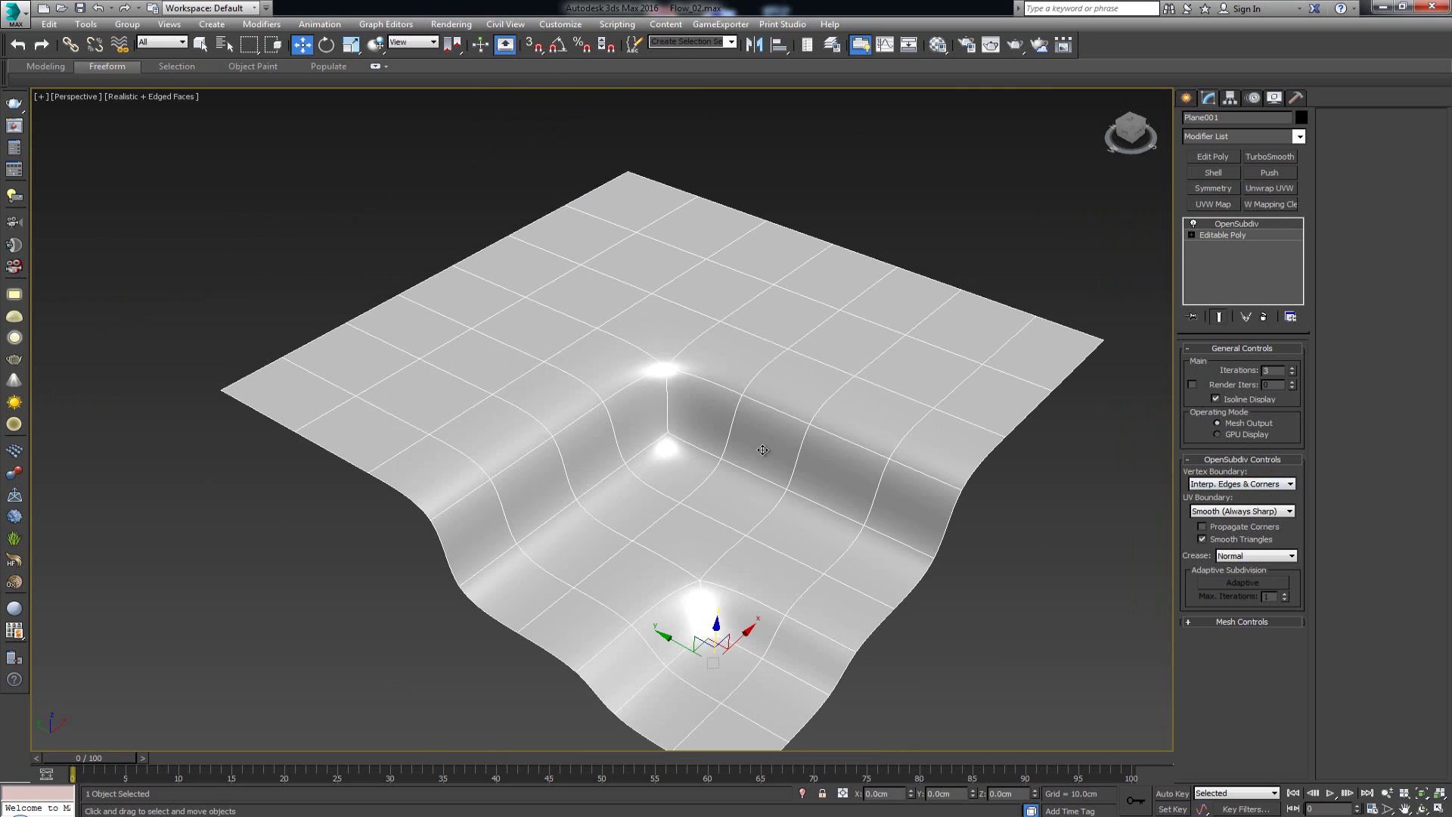
click(1243, 484)
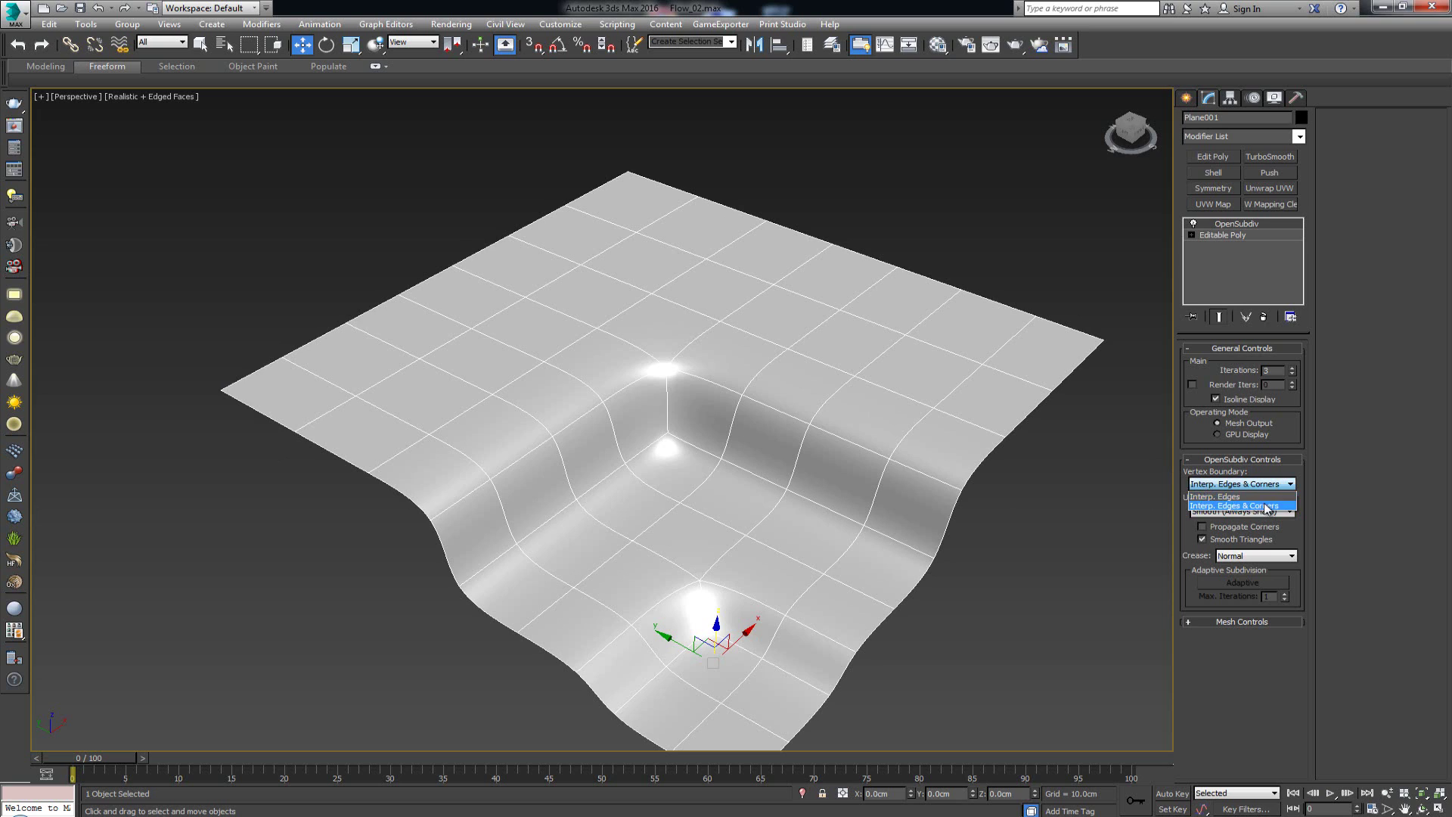
click(1252, 497)
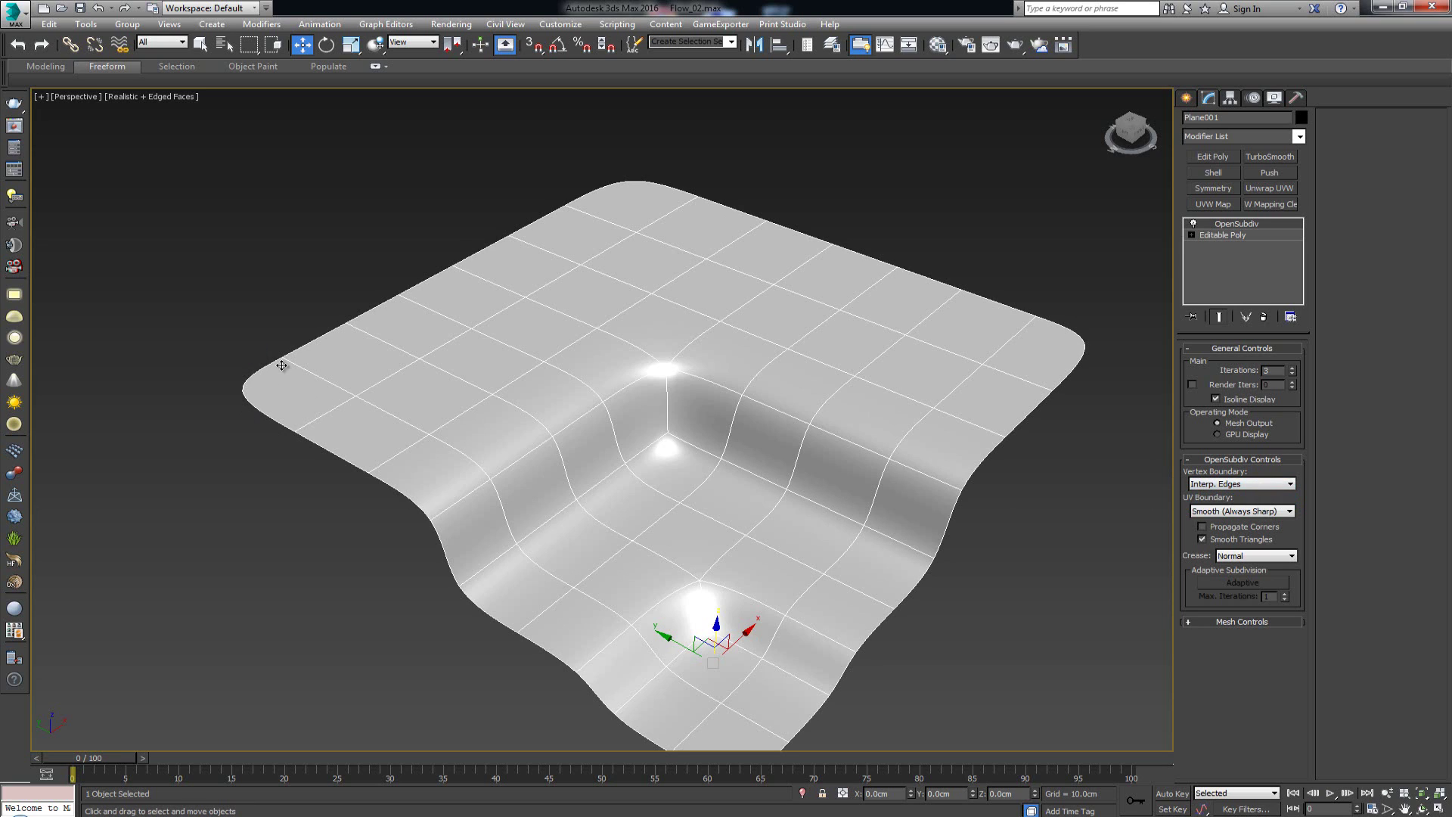
click(1240, 484)
click(1231, 499)
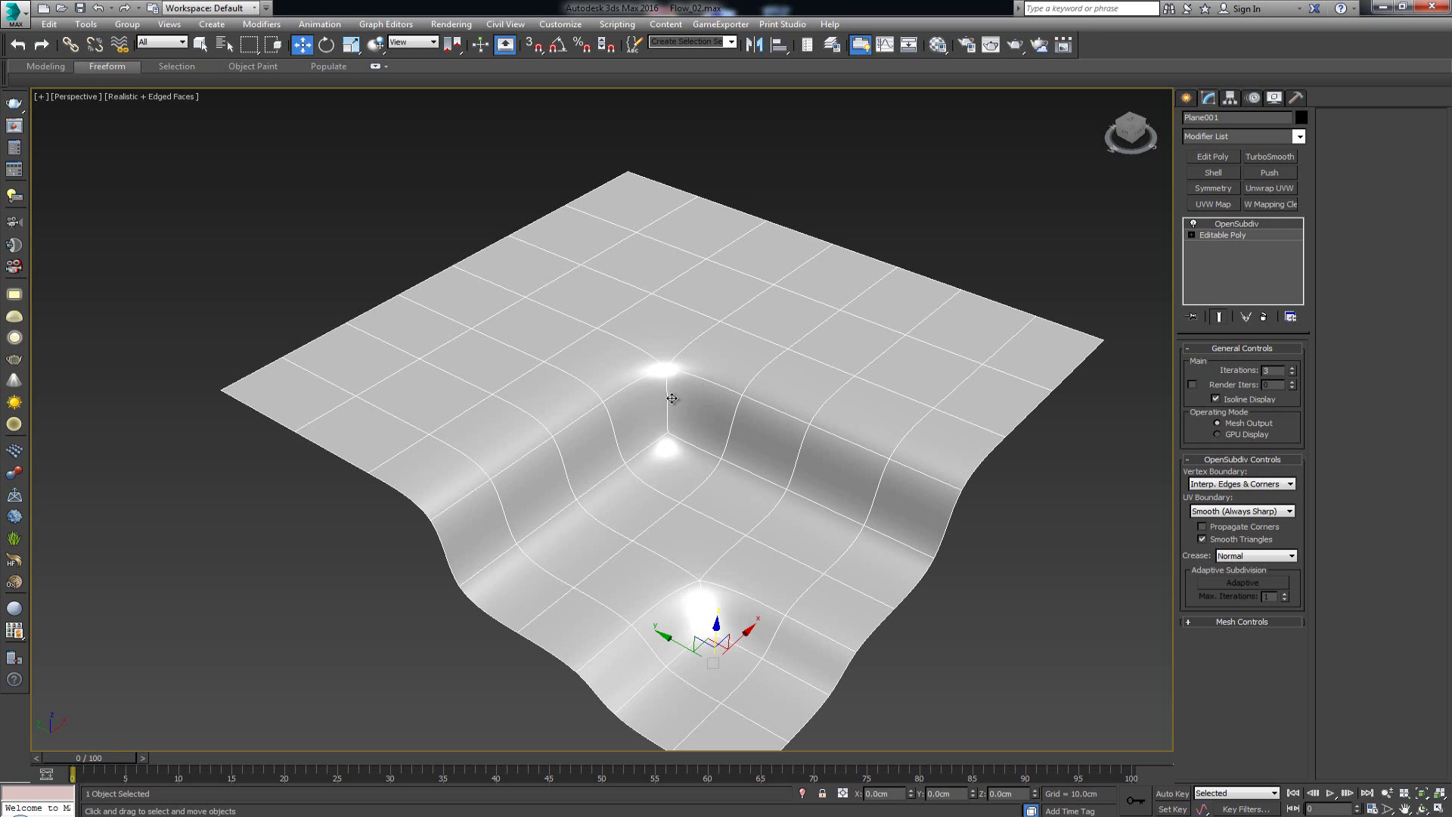
Add a CreaseSet modifier to the plane and place it below OpenSubdiv in the stack
scroll(672, 399, up, 5)
scroll(665, 401, down, 3)
scroll(665, 335, up, 2)
scroll(663, 341, down, 2)
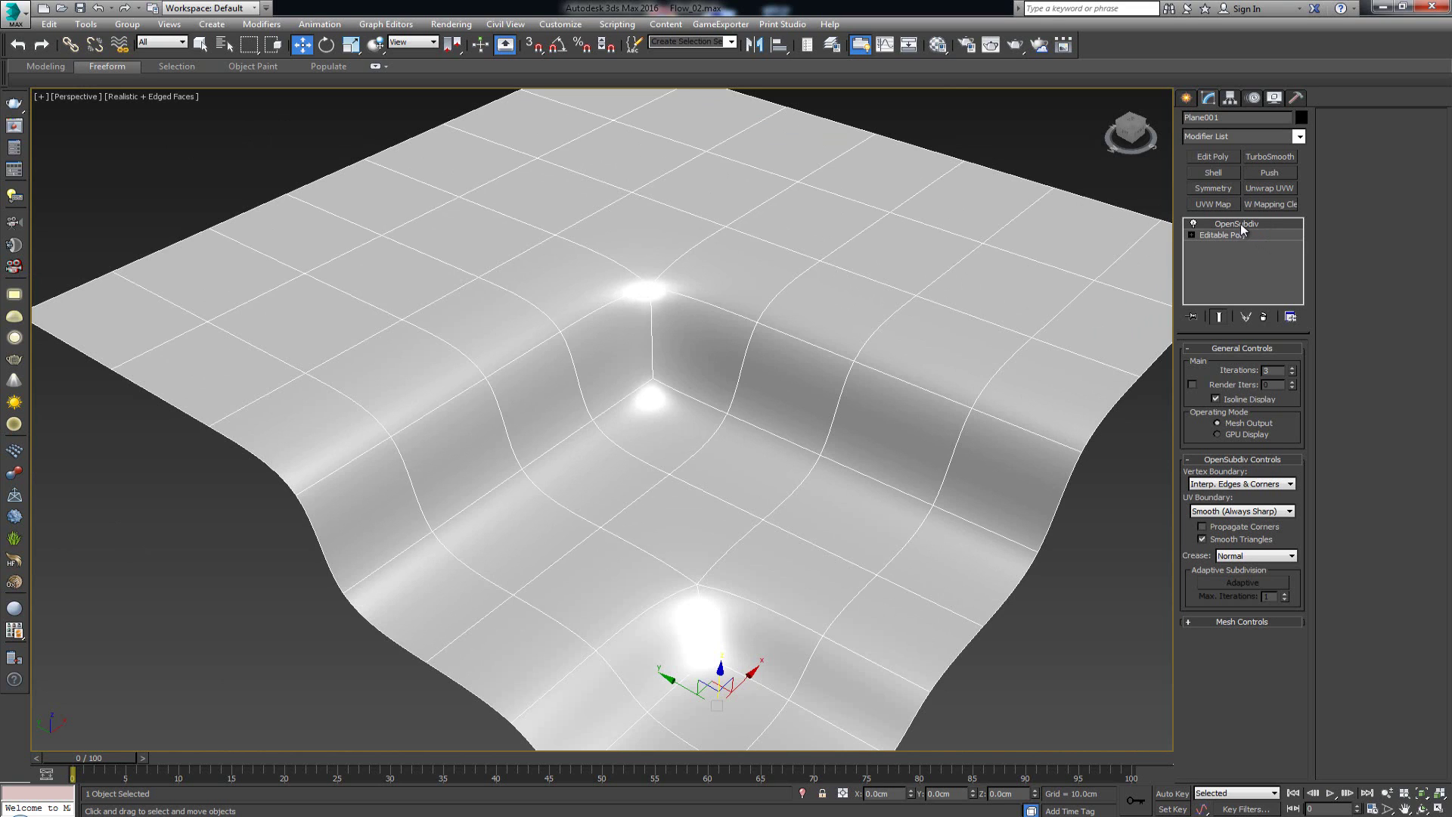
click(1232, 137)
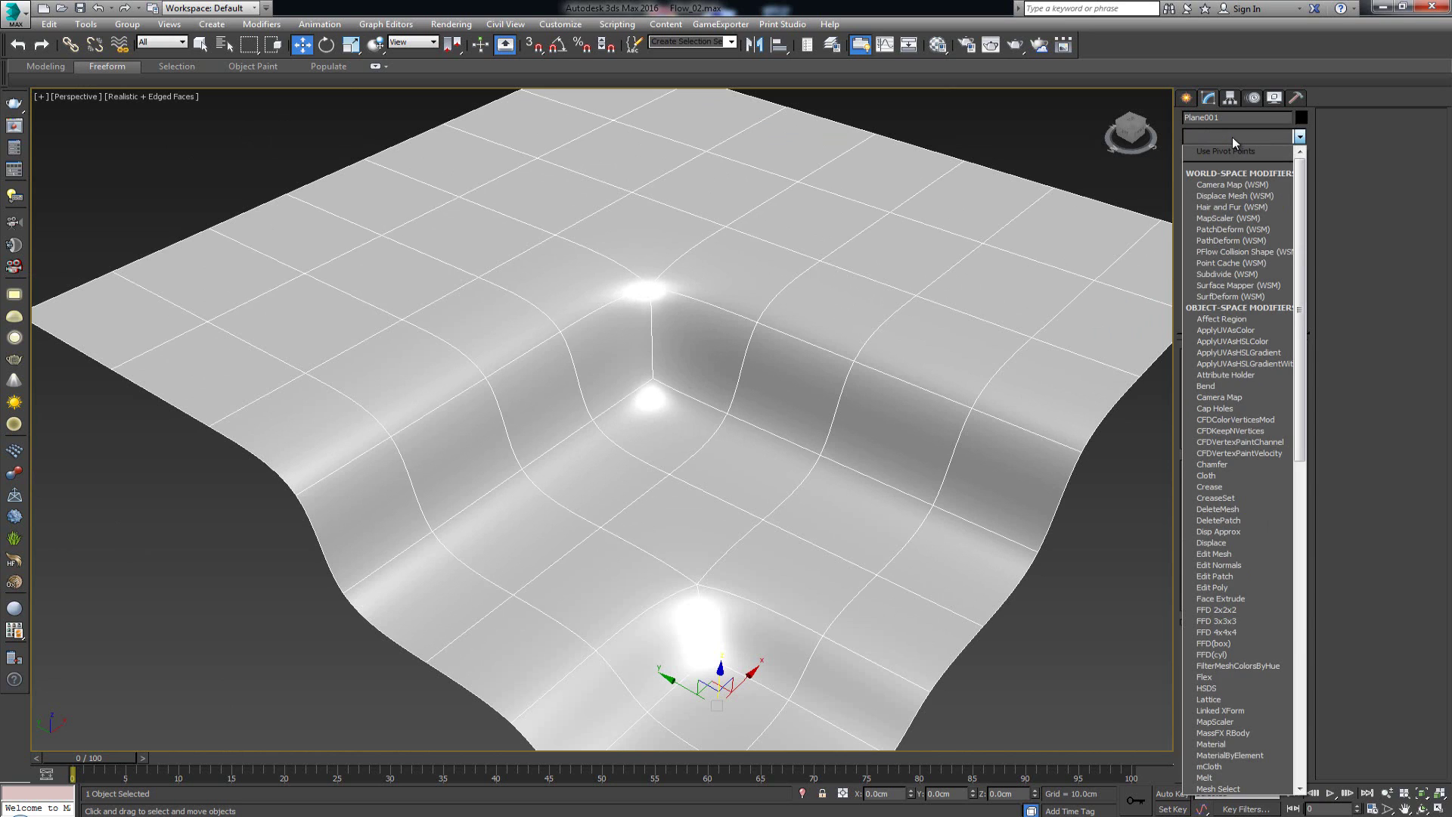
key(c)
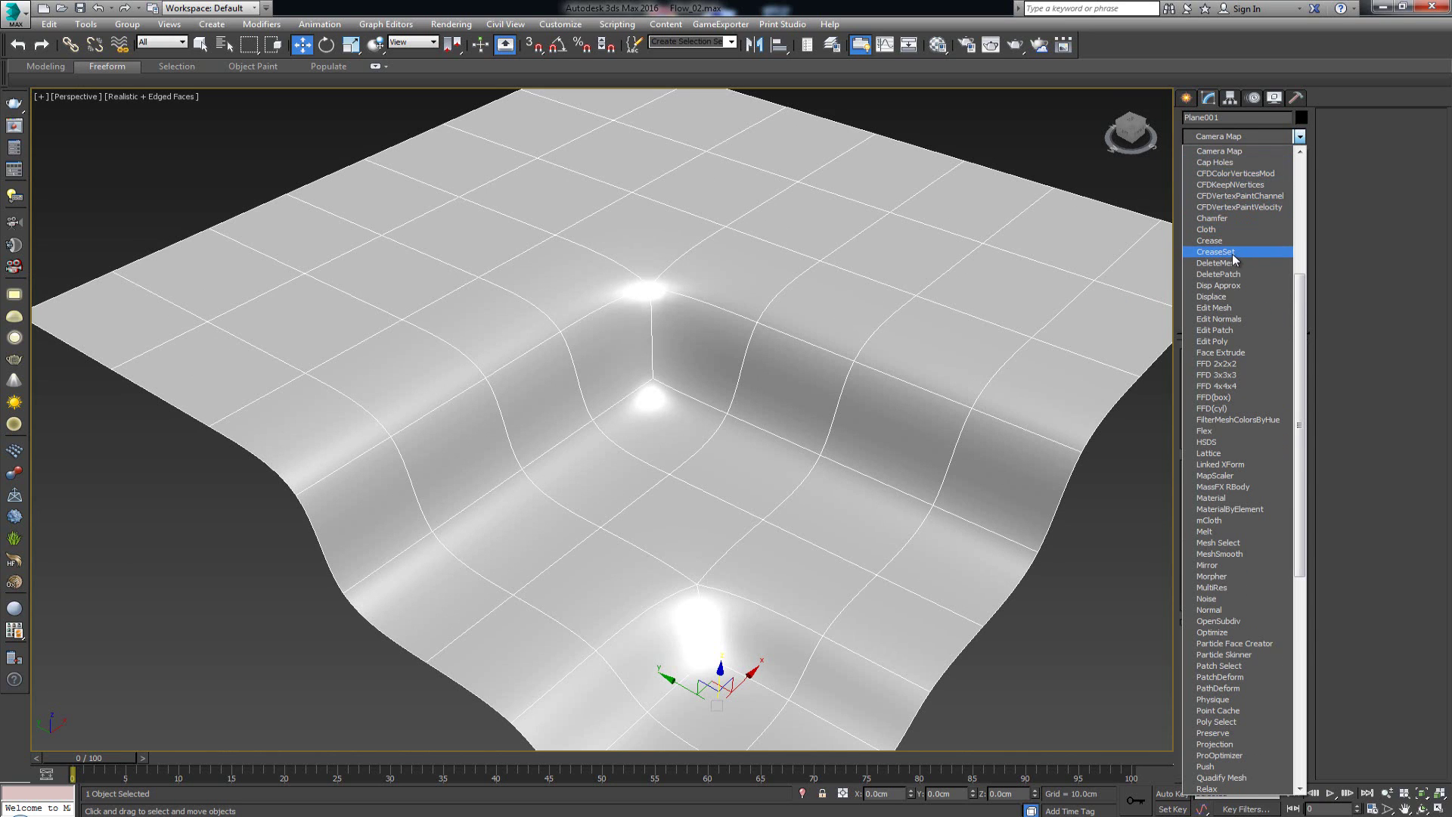
click(1233, 254)
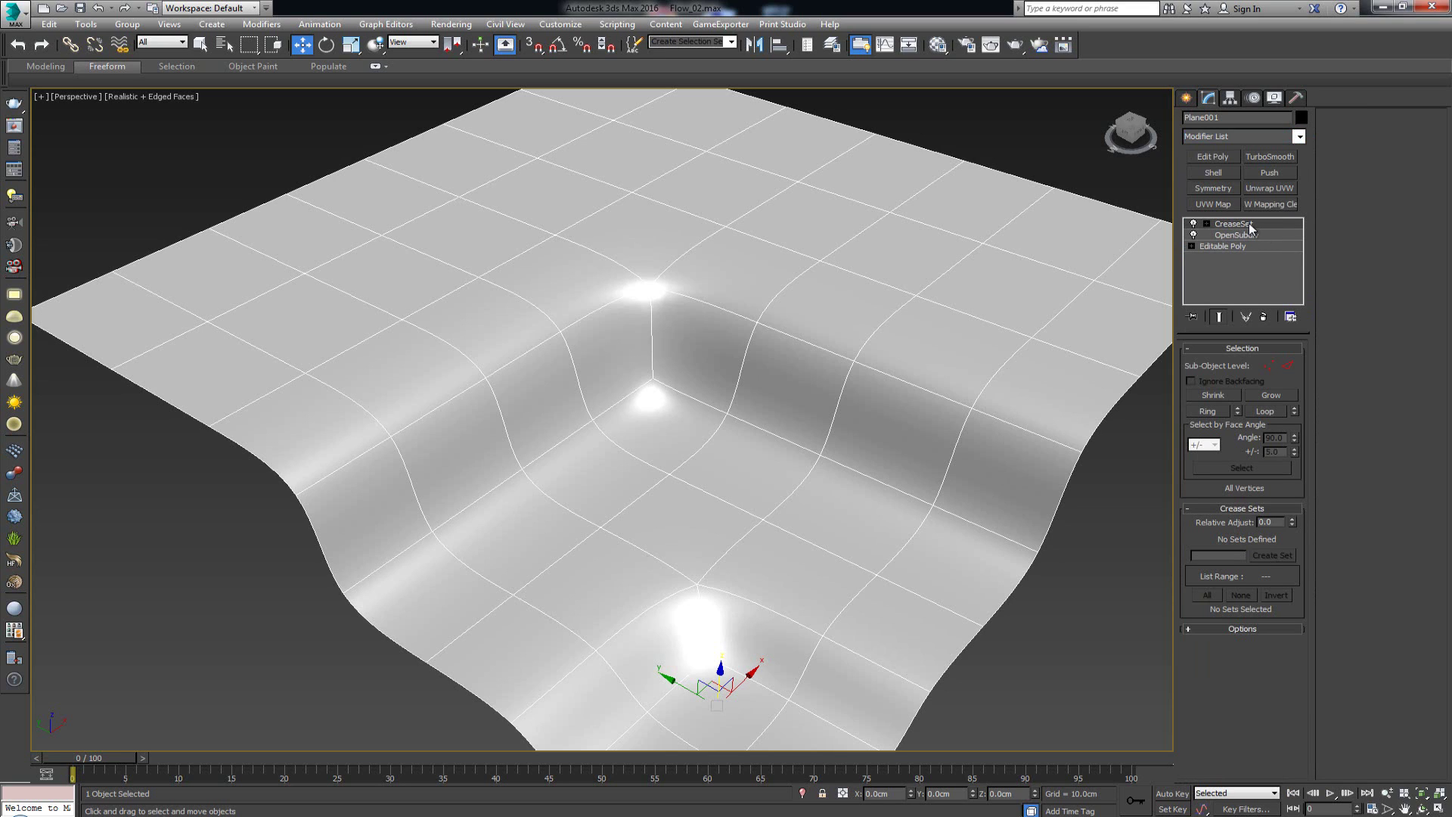
drag(1249, 226, 1247, 247)
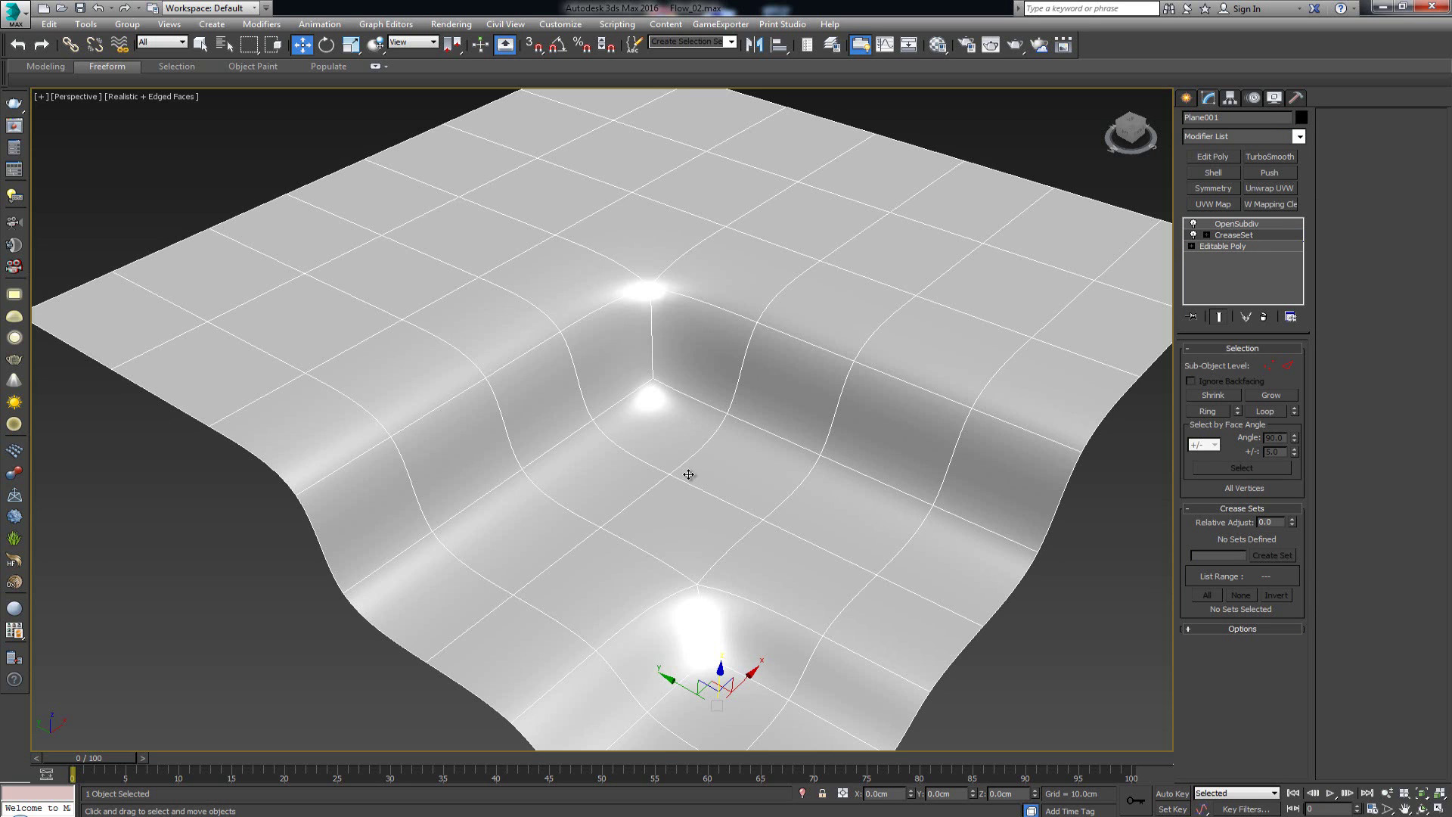
Activate the CreaseSet modifier's edge level and disable OpenSubdiv to expose the unsmoothed mesh
mouse_move(688, 502)
alt+middle_down()
mouse_move(719, 464)
mouse_move(684, 486)
mouse_move(700, 499)
alt+middle_up()
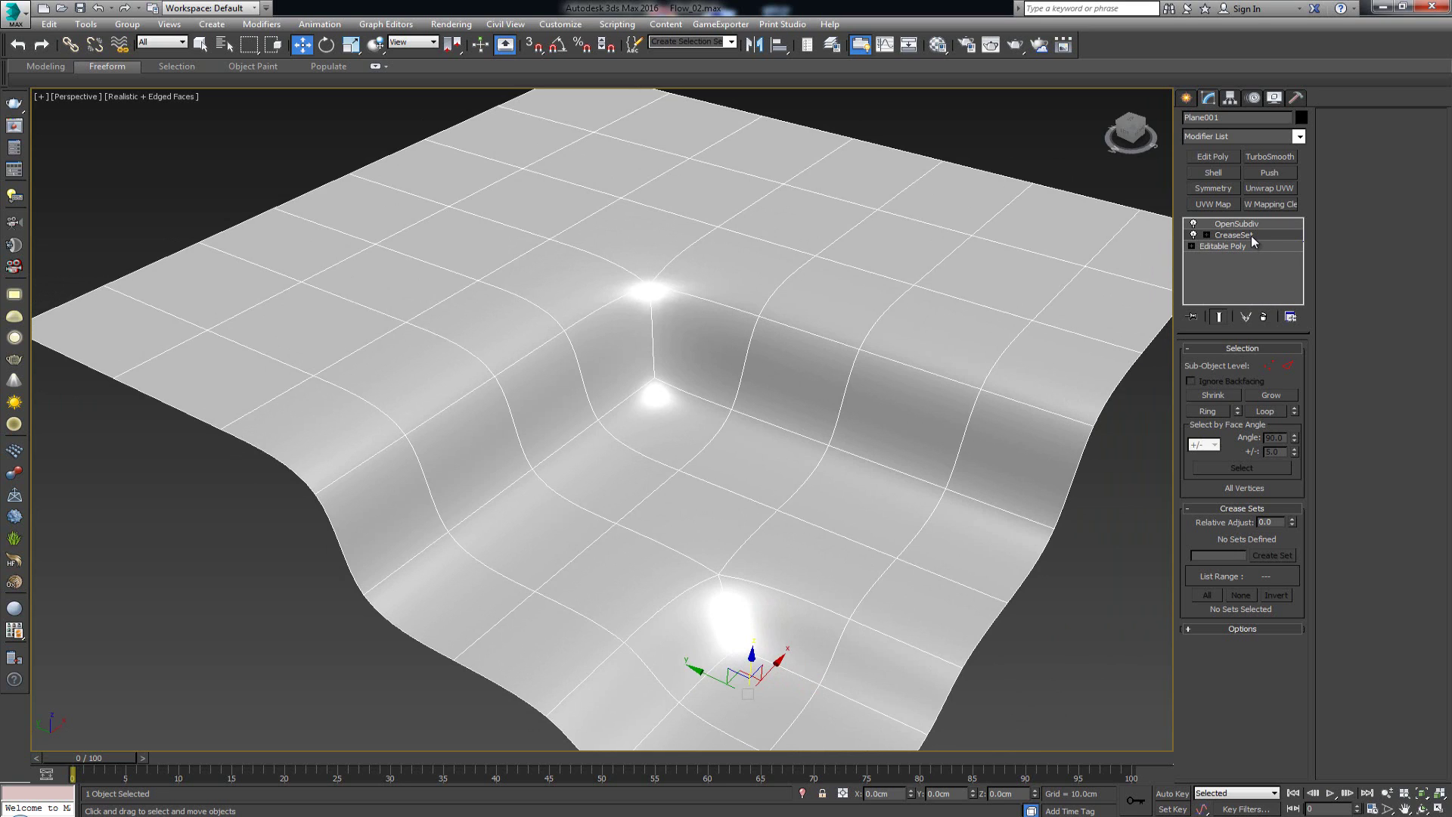
click(1289, 367)
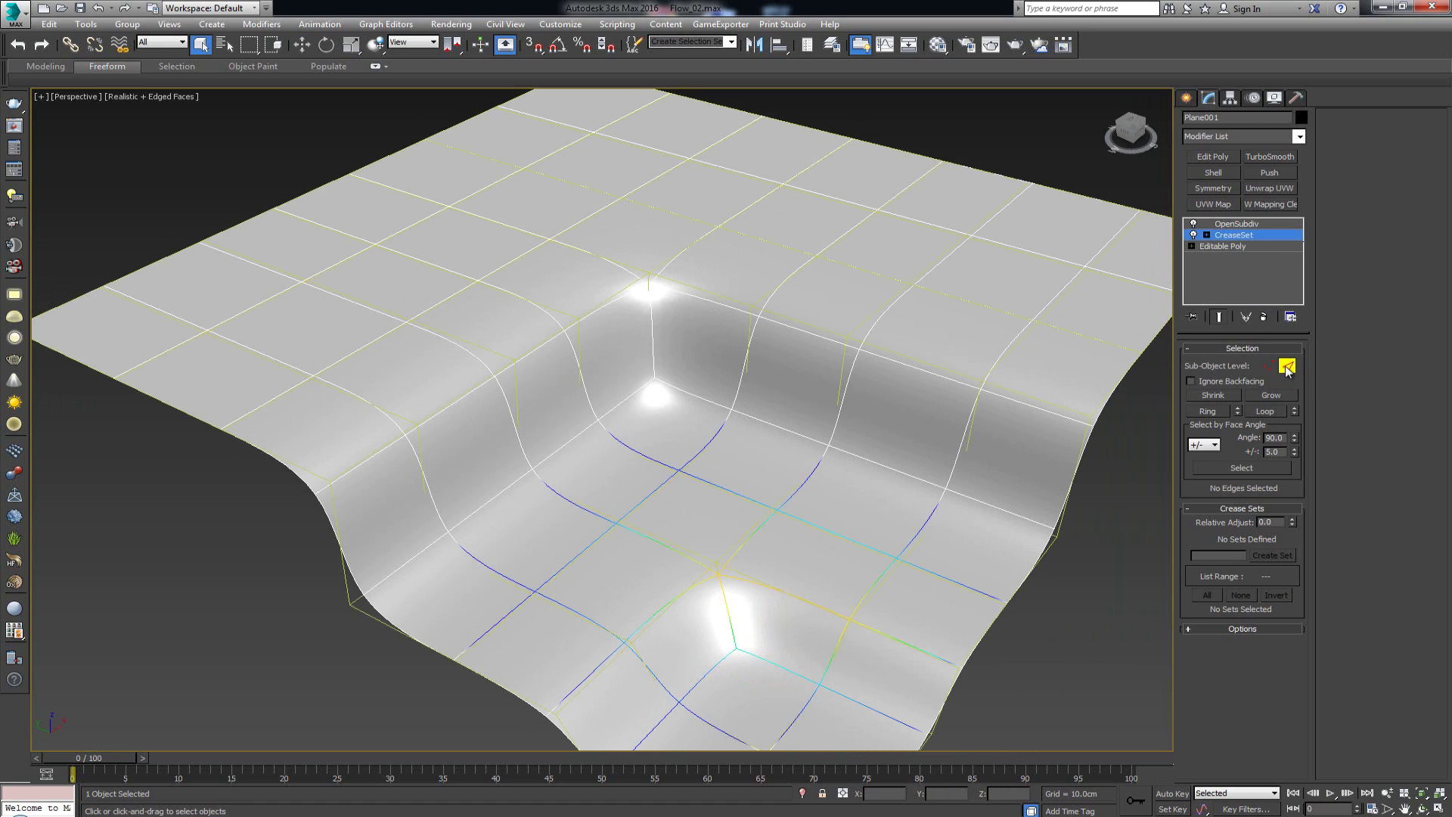
click(1194, 224)
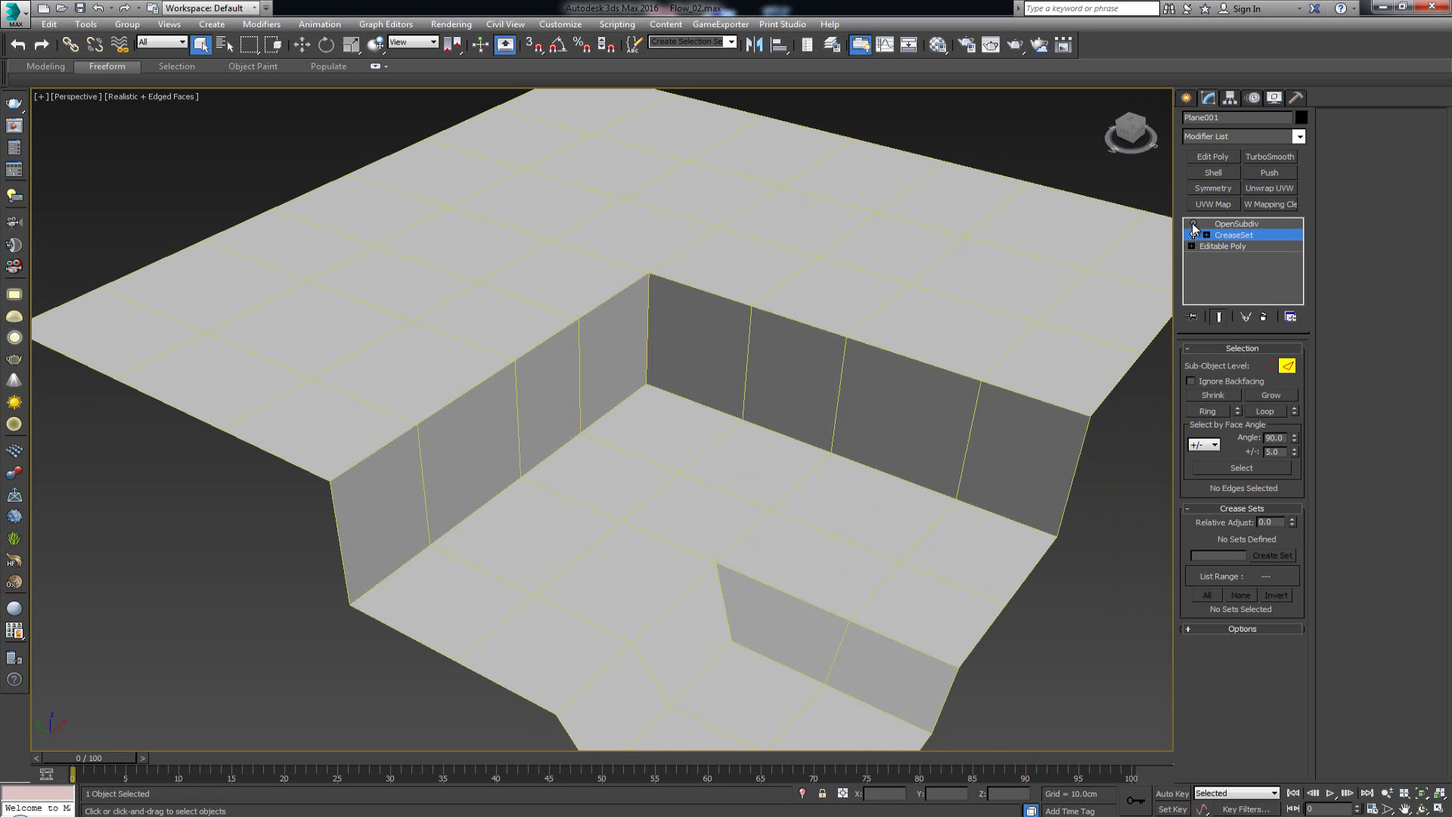
Create a crease set named Top_Control from the upper and lower edge loops of the upper step's two walls
alt+middle_drag(759, 363, 741, 365)
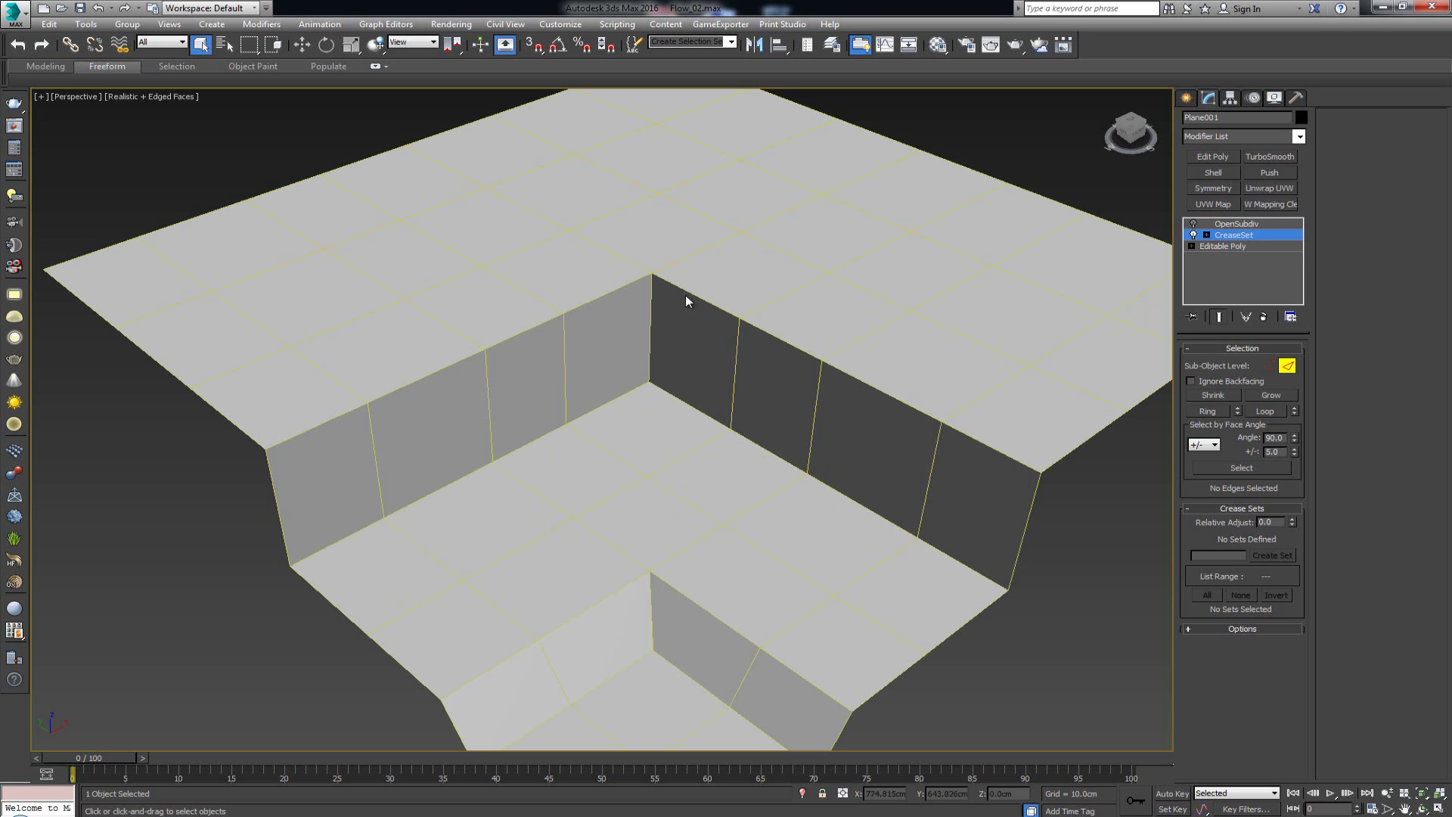
click(328, 423)
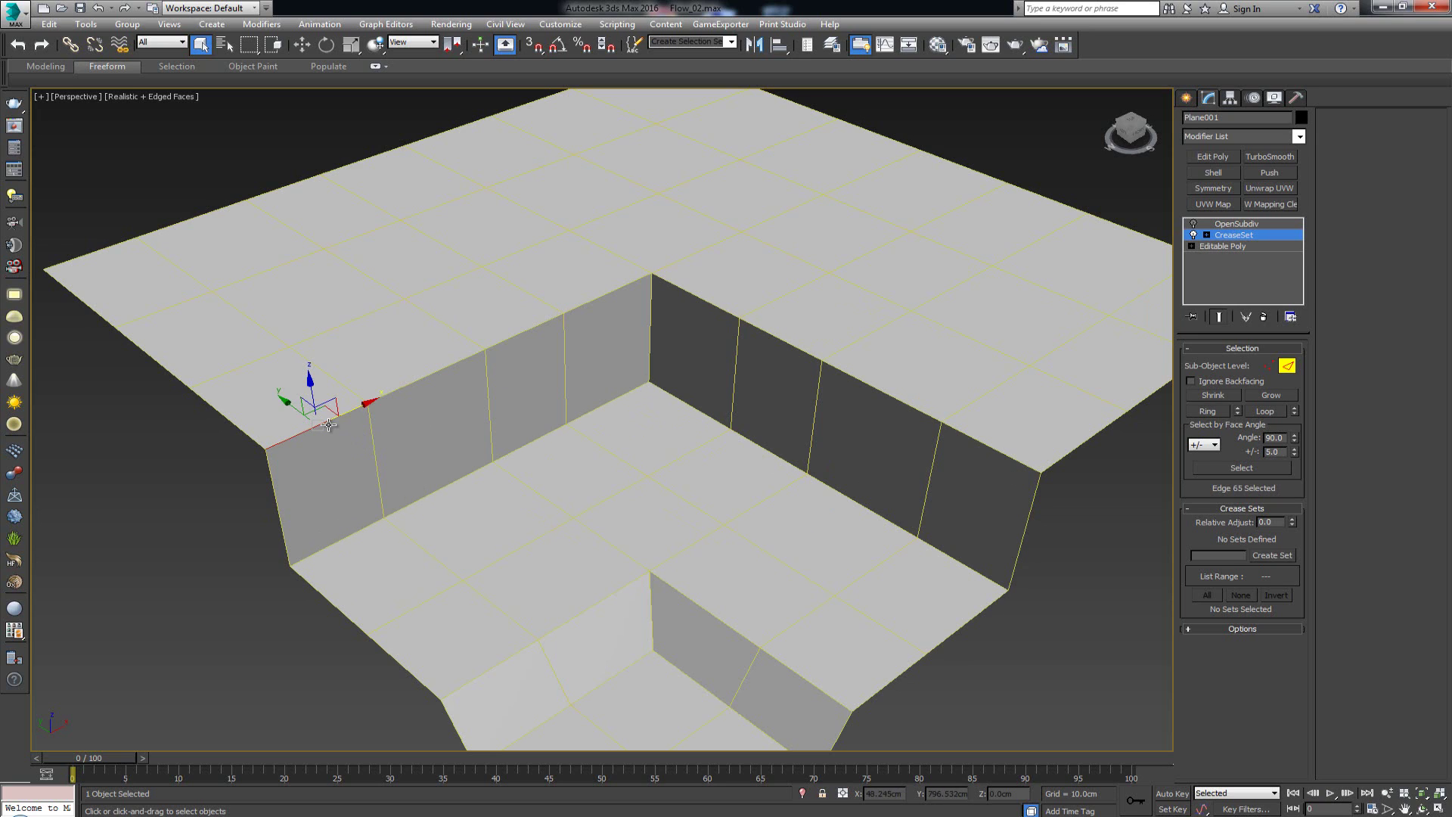
double_click(393, 394)
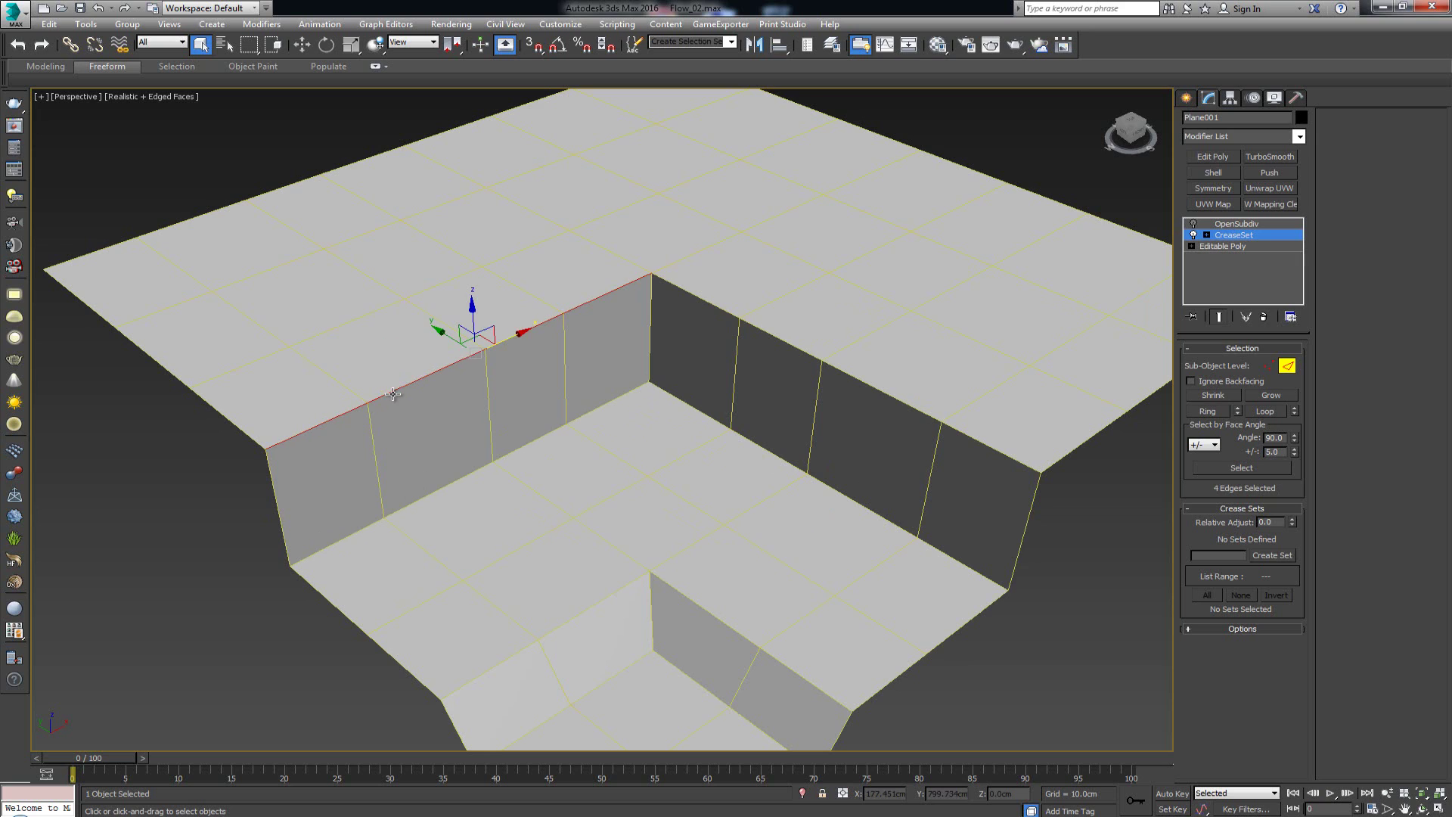
ctrl+click(463, 477)
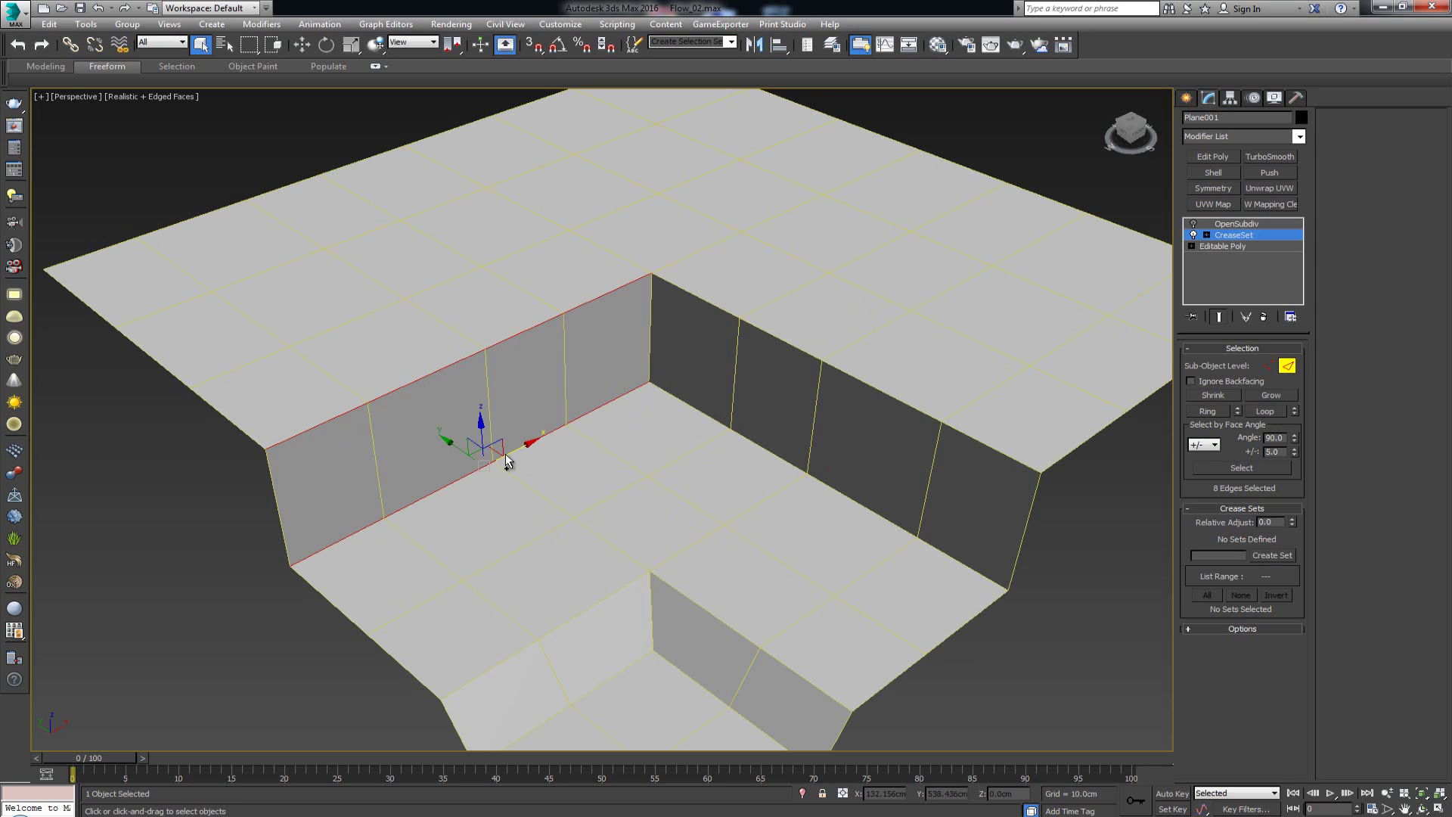
ctrl+double_click(683, 401)
ctrl+double_click(733, 317)
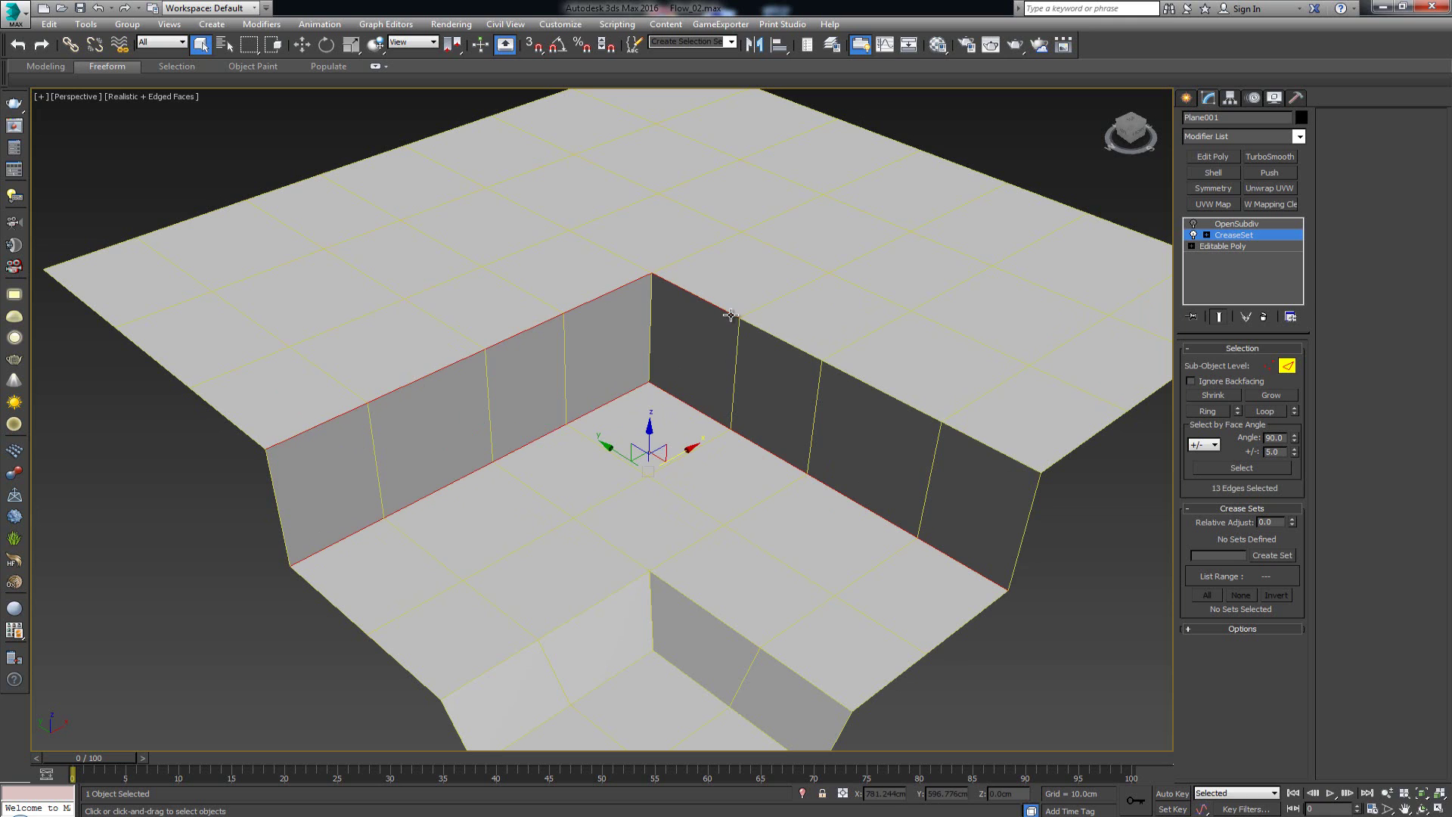
alt+middle_drag(719, 391, 728, 384)
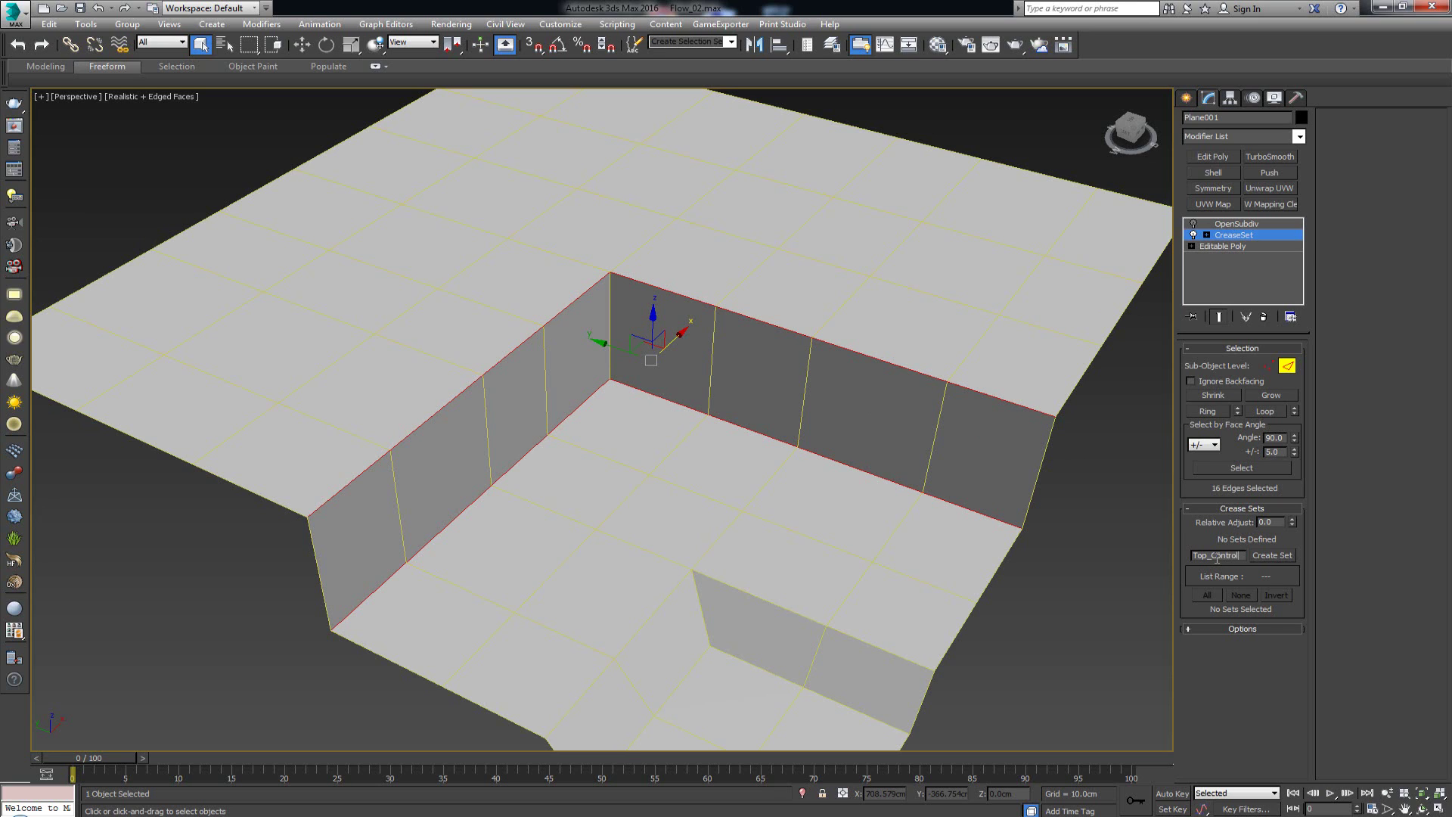
key(Return)
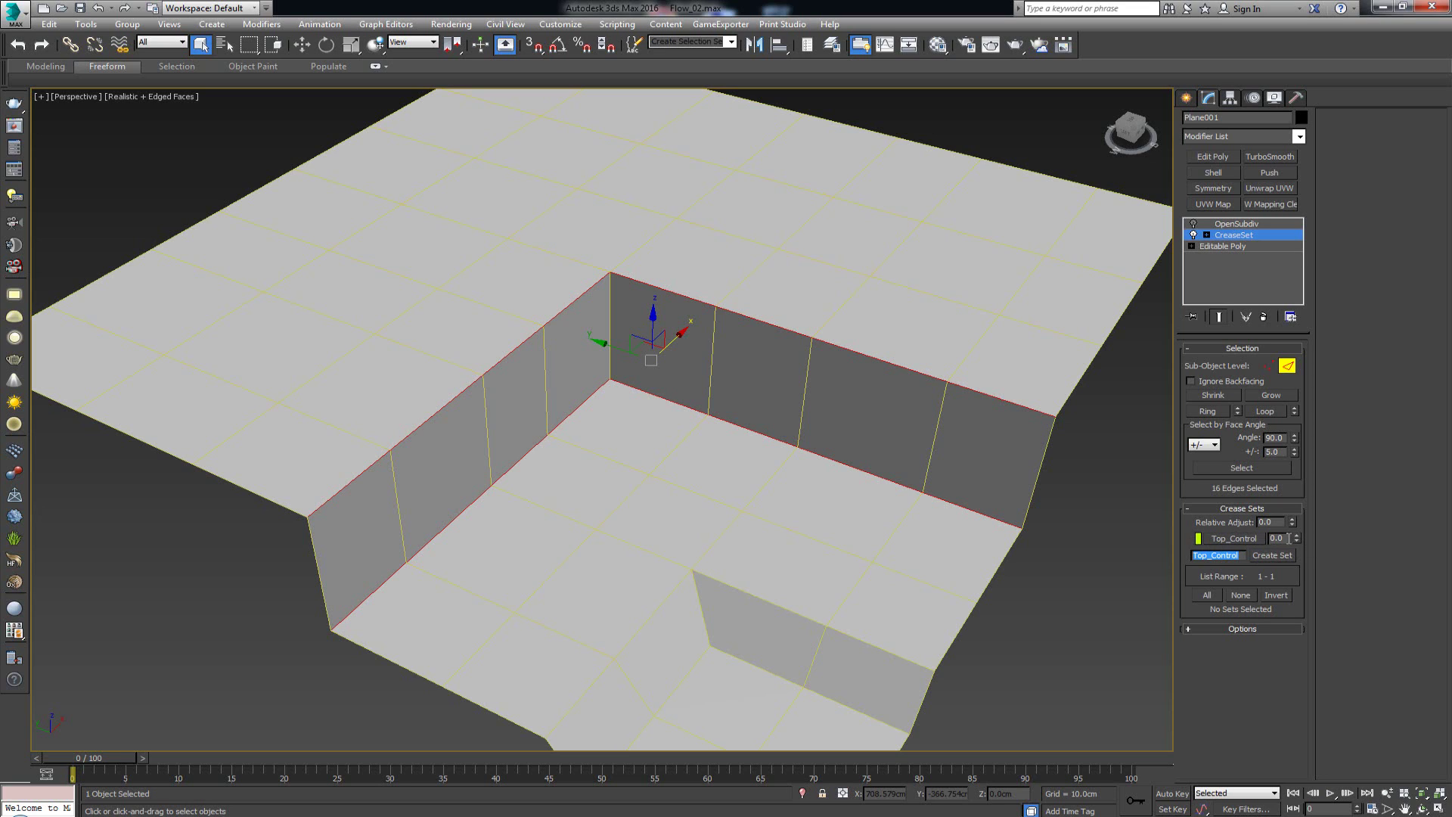
click(1124, 596)
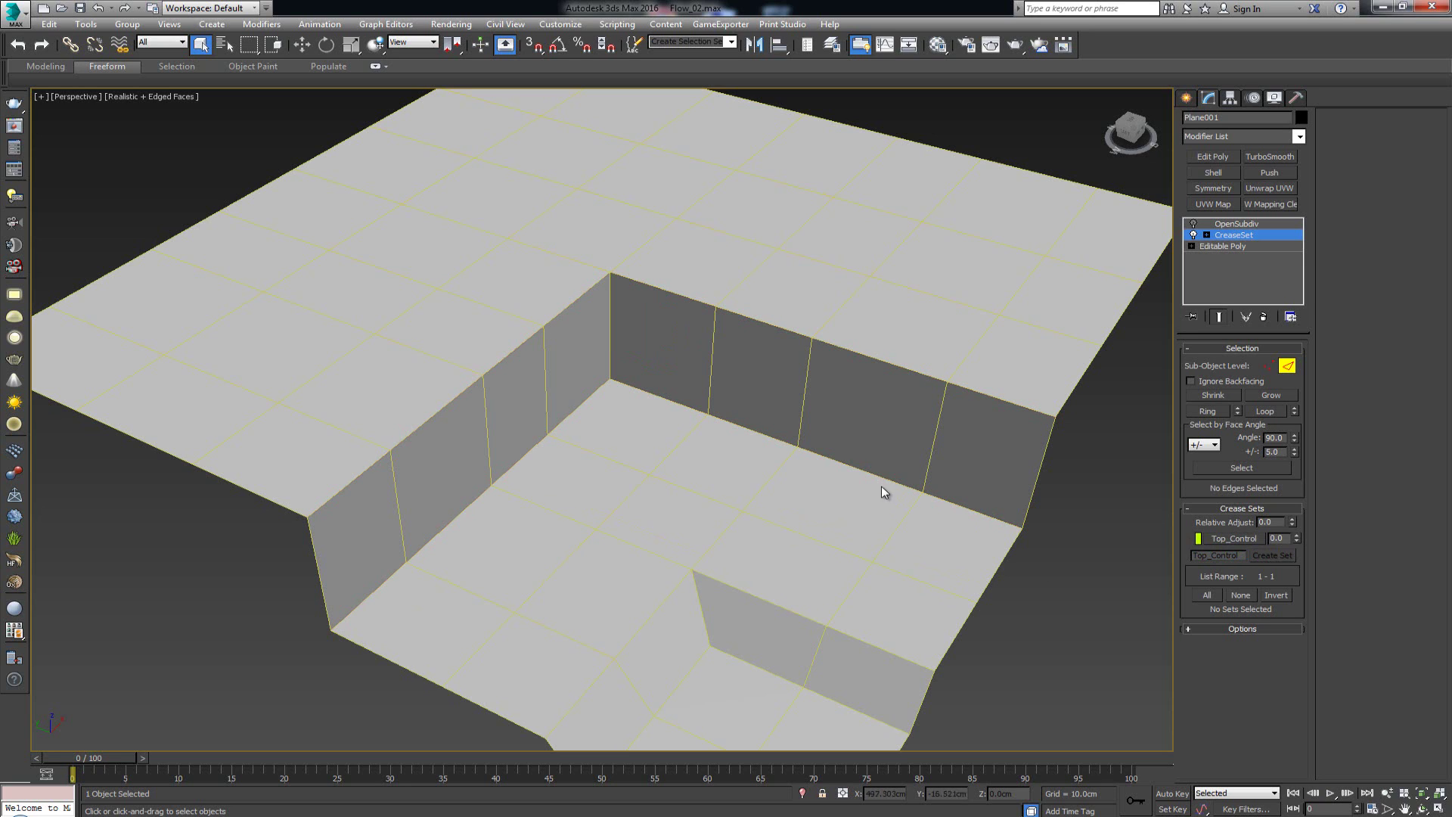
Re-enable the OpenSubdiv modifier and leave the CreaseSet edge level to expose the smoothed mesh
click(1194, 224)
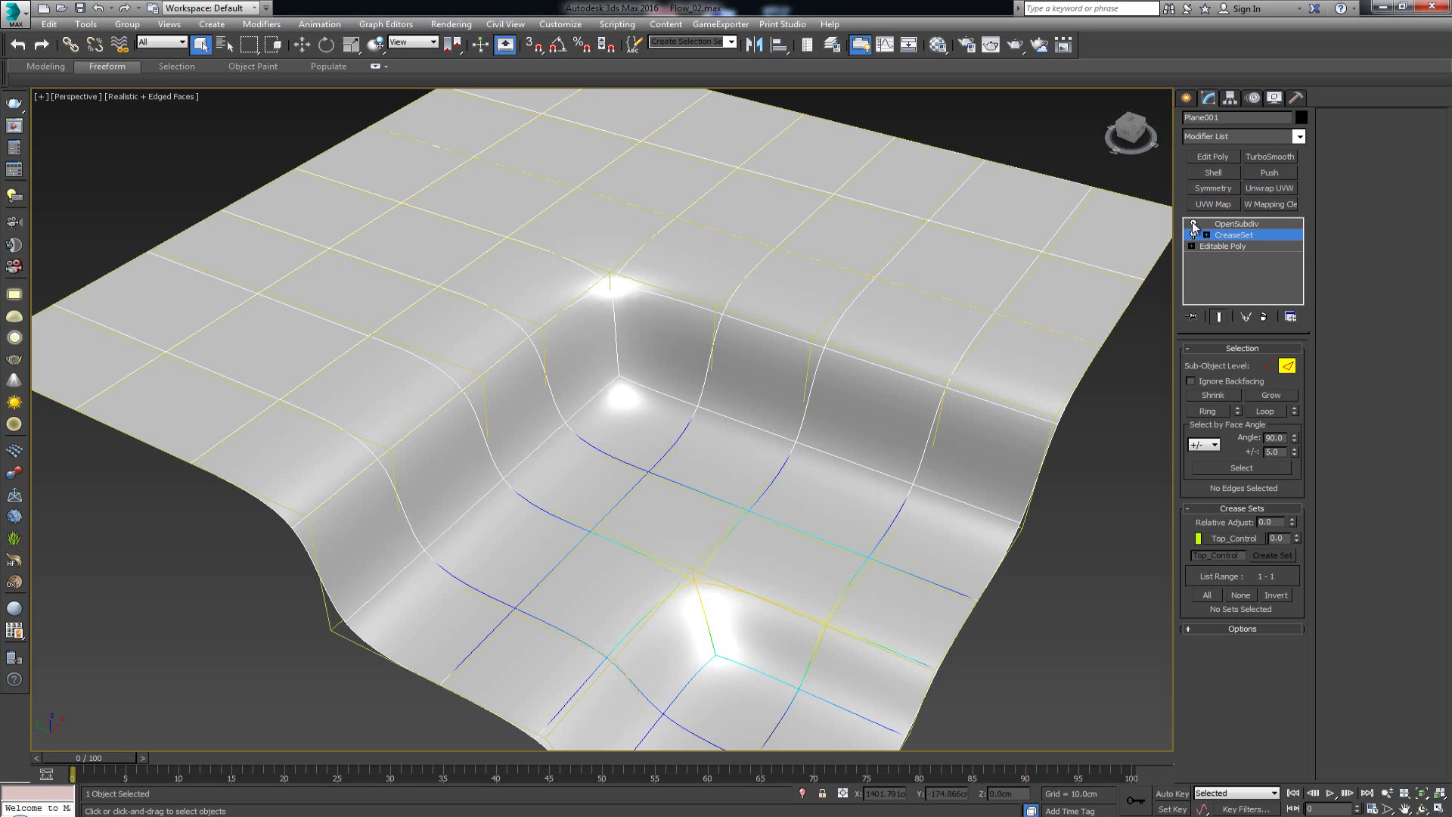
click(1221, 318)
click(1222, 317)
click(1289, 369)
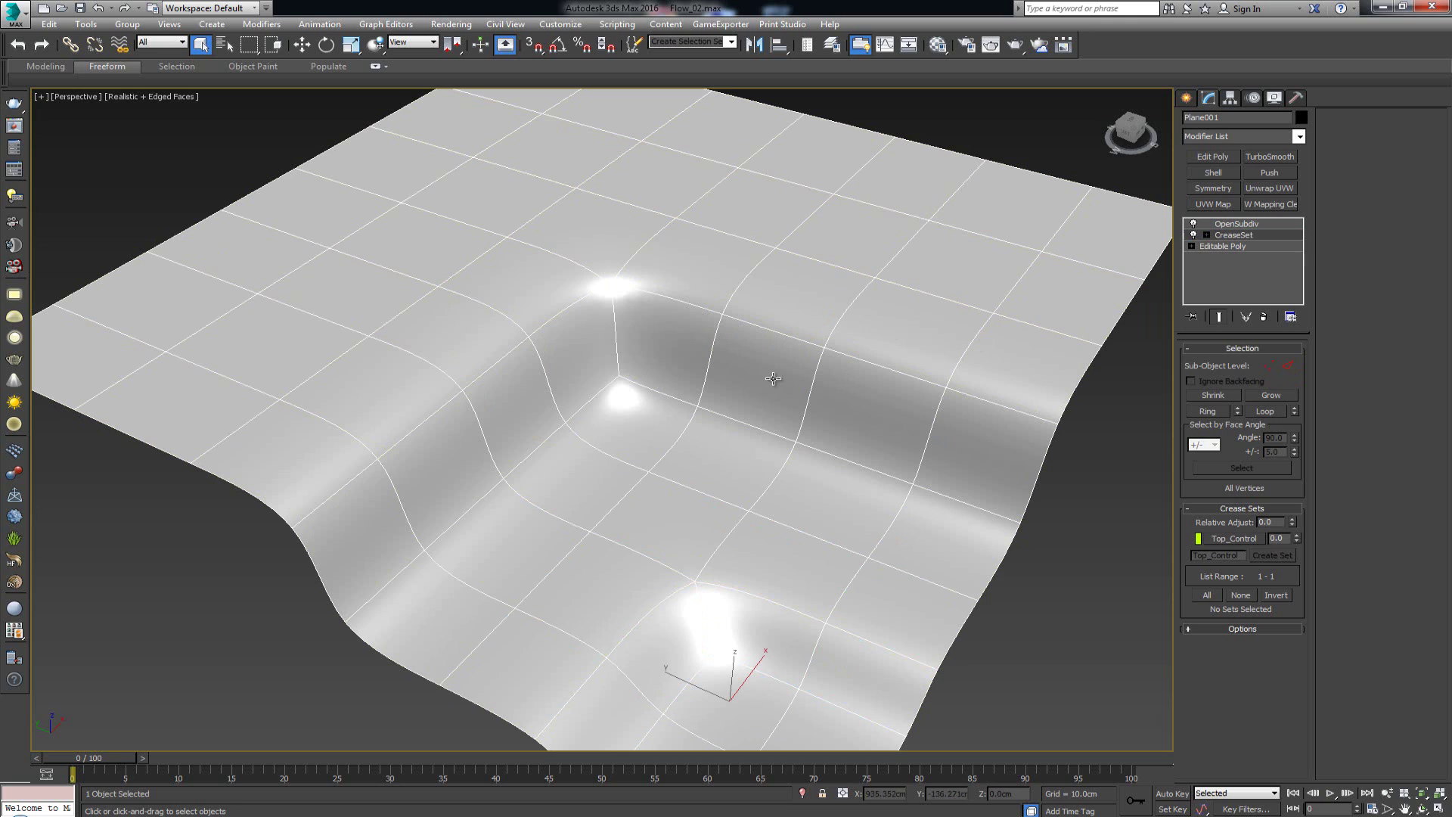
Raise the Top_Control crease amount to 0.41 to sharpen the upper step's edges
alt+middle_drag(668, 396, 670, 399)
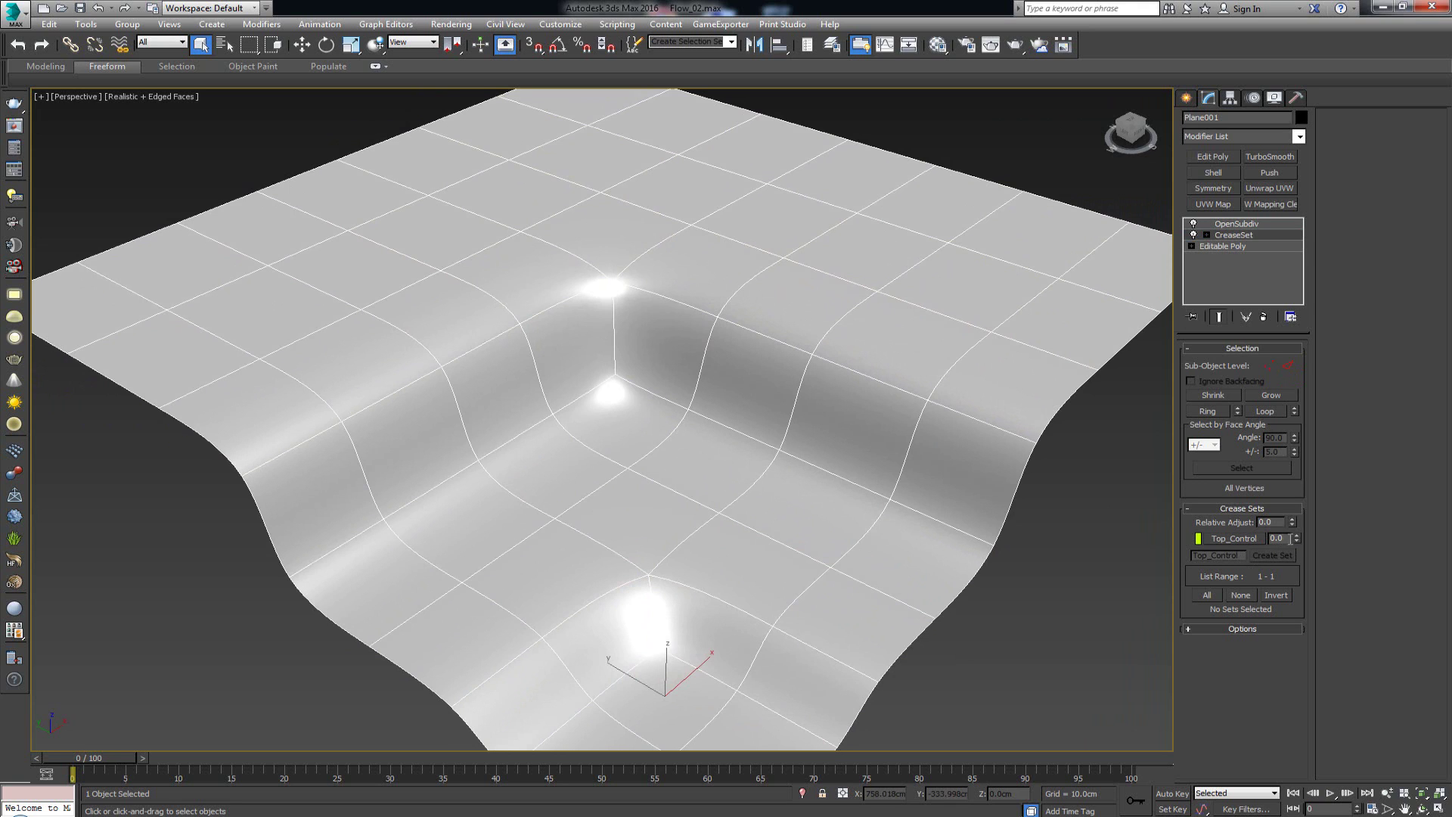
drag(1296, 540, 1298, 514)
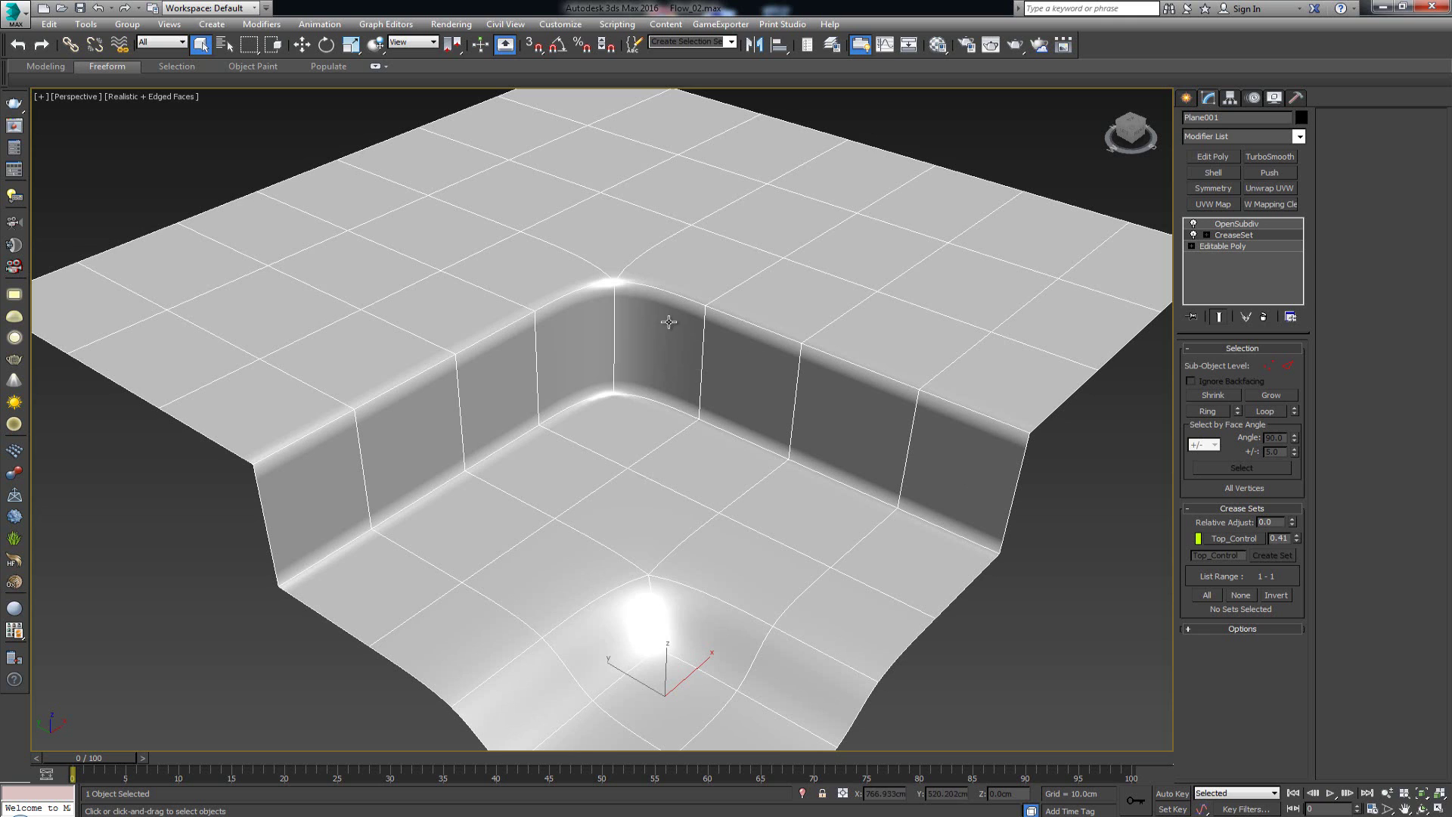
alt+middle_drag(634, 373, 658, 374)
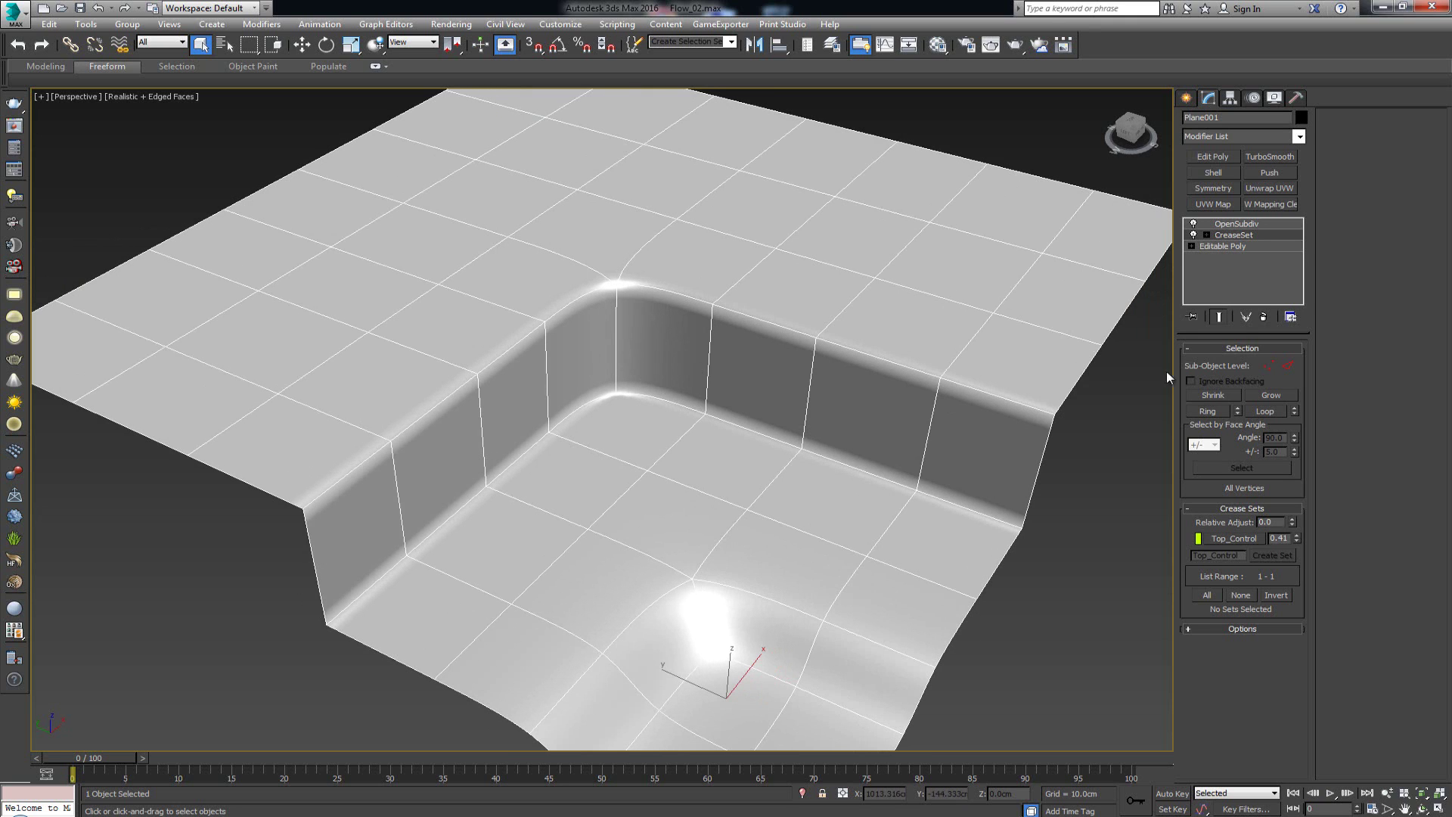
Turn off Isoline Display in OpenSubdiv to inspect the creased step's full subdivided wireframe
click(1242, 224)
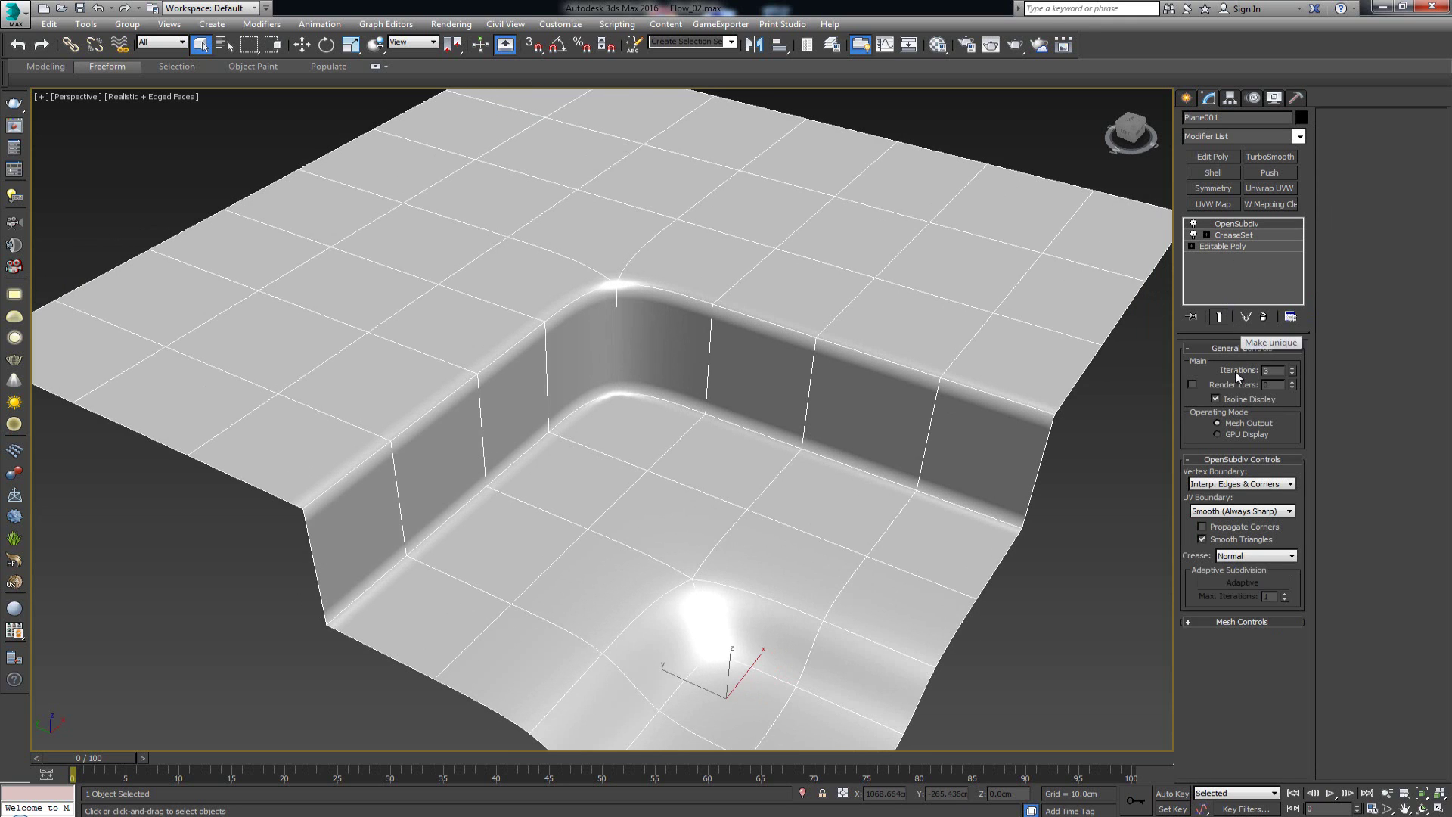
click(1232, 398)
alt+middle_drag(914, 356, 784, 330)
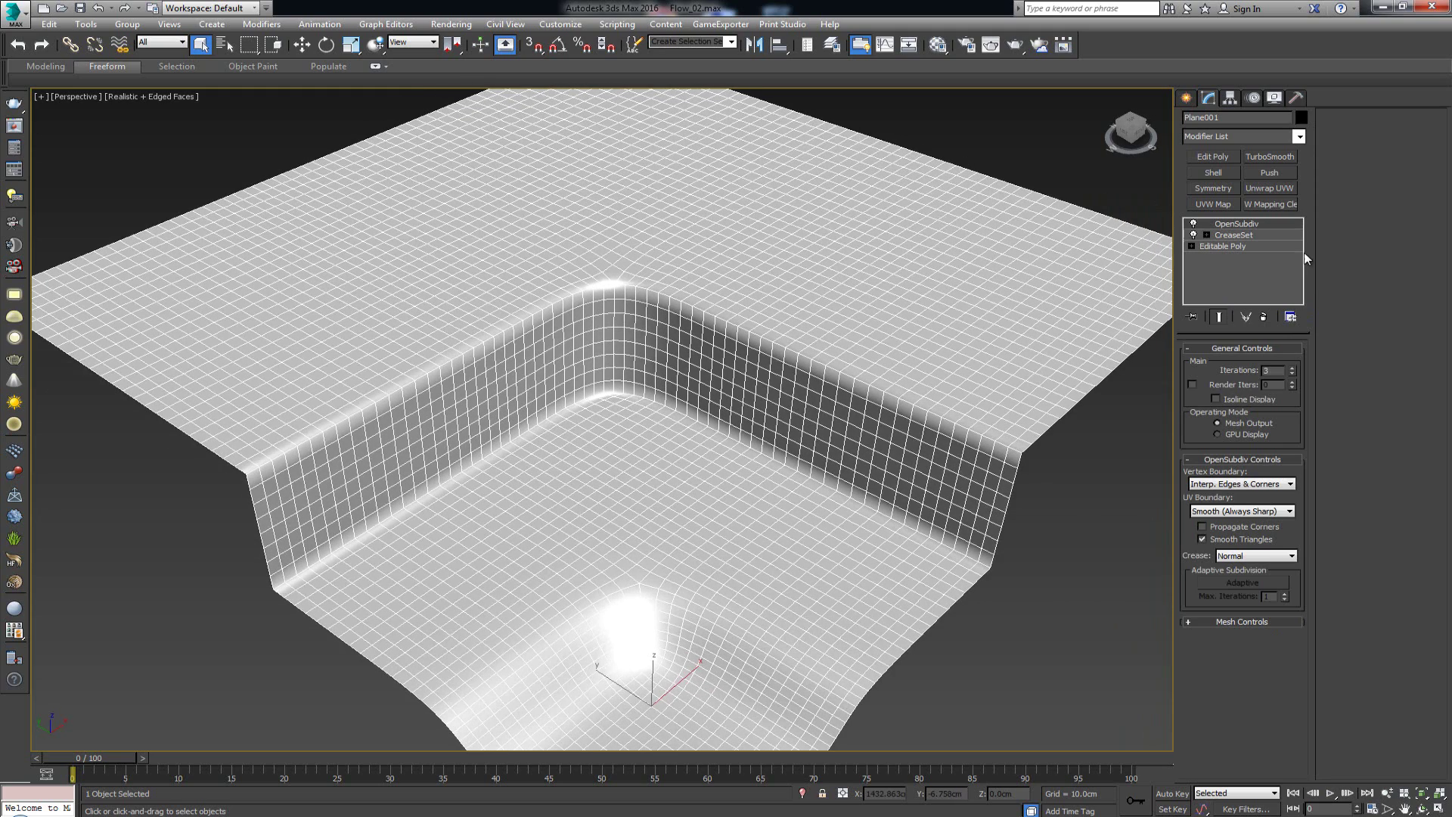
Try lower and higher Top_Control crease amounts, and turn OpenSubdiv's Isoline Display back on
click(1248, 235)
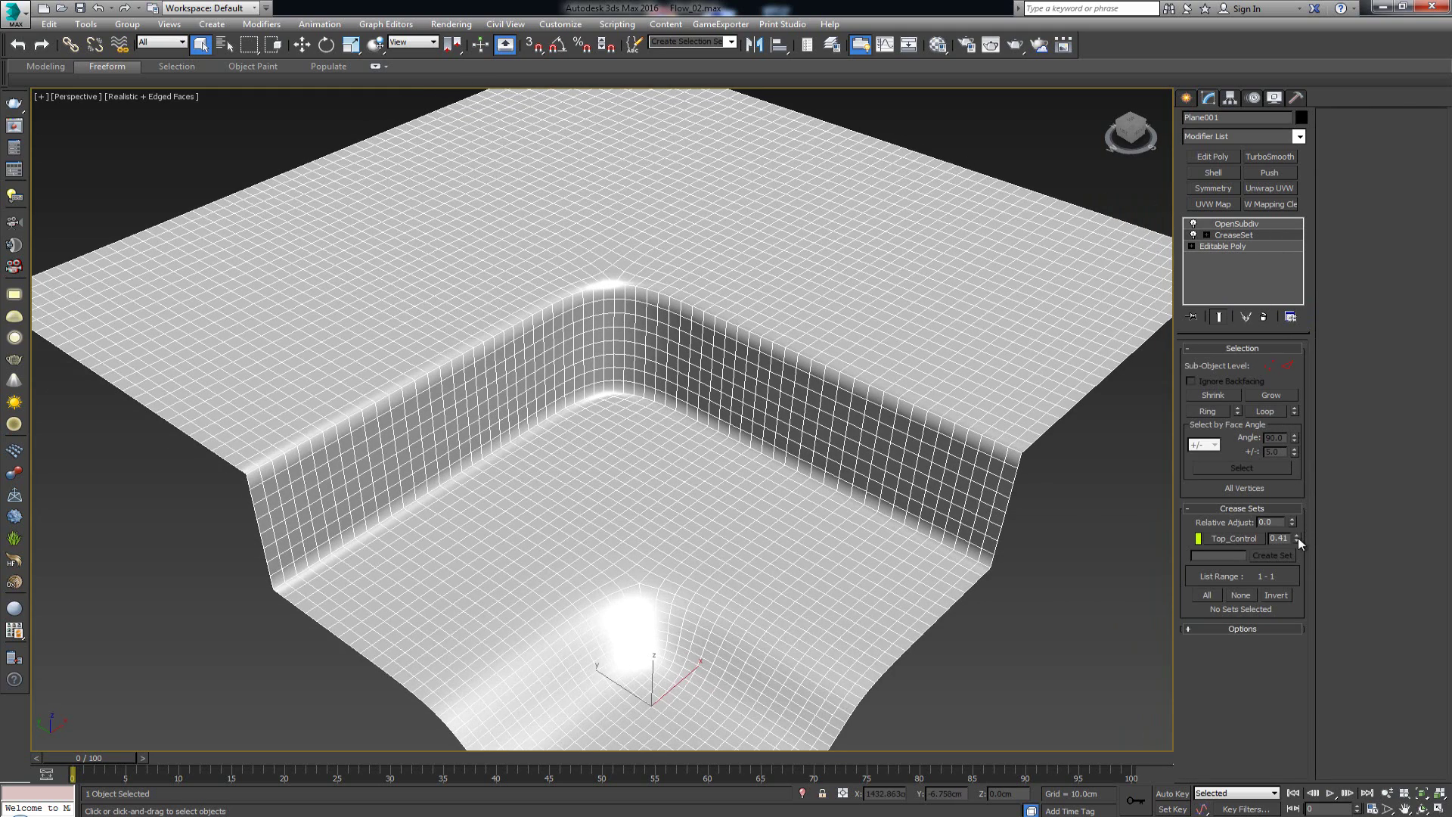
mouse_move(1298, 540)
mouse_down()
mouse_move(1296, 575)
mouse_move(1299, 546)
mouse_up()
mouse_move(1300, 538)
mouse_down()
mouse_move(1303, 551)
mouse_move(1305, 521)
mouse_move(1308, 567)
mouse_move(1309, 520)
mouse_up()
click(1239, 225)
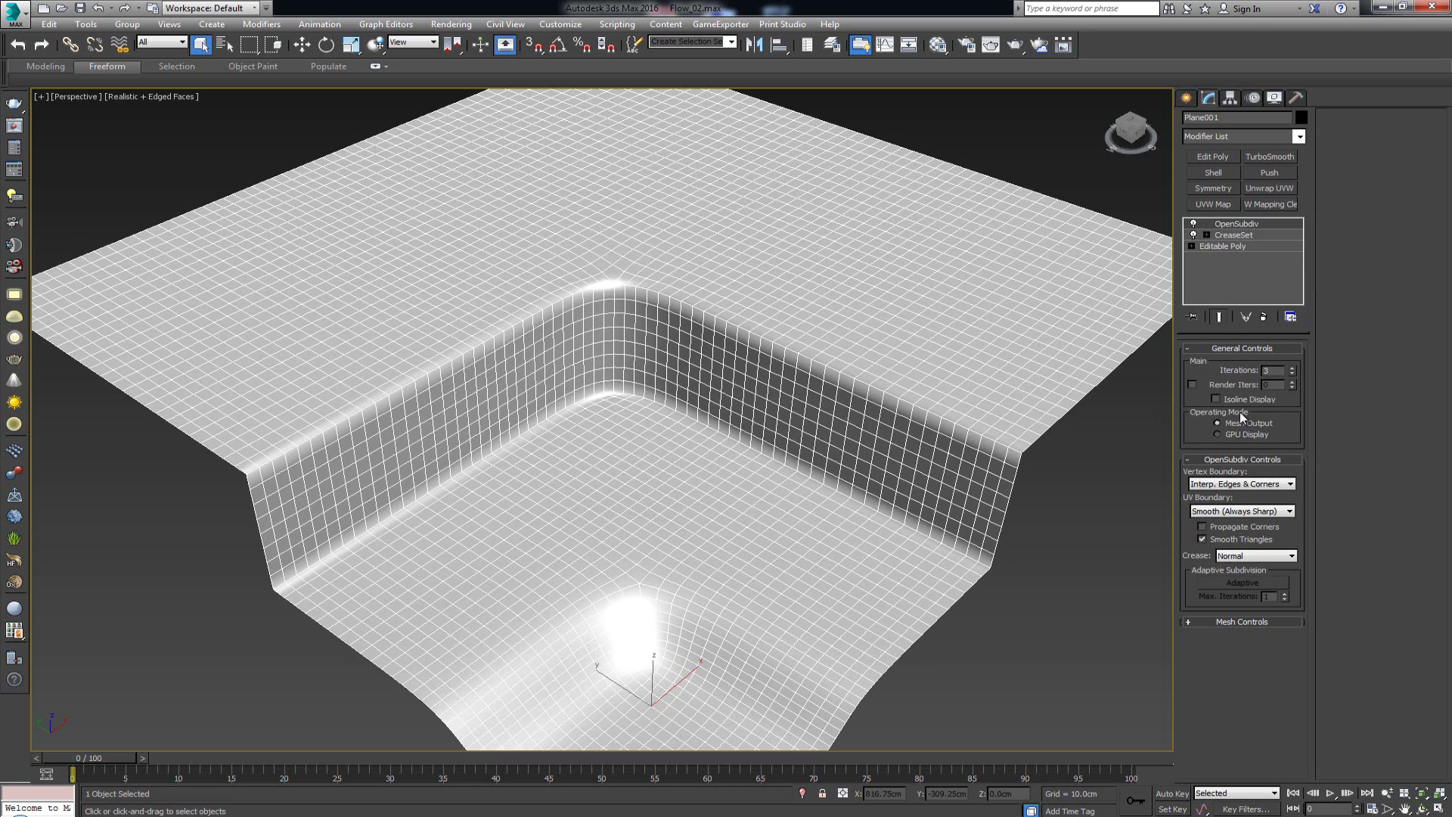
click(1239, 399)
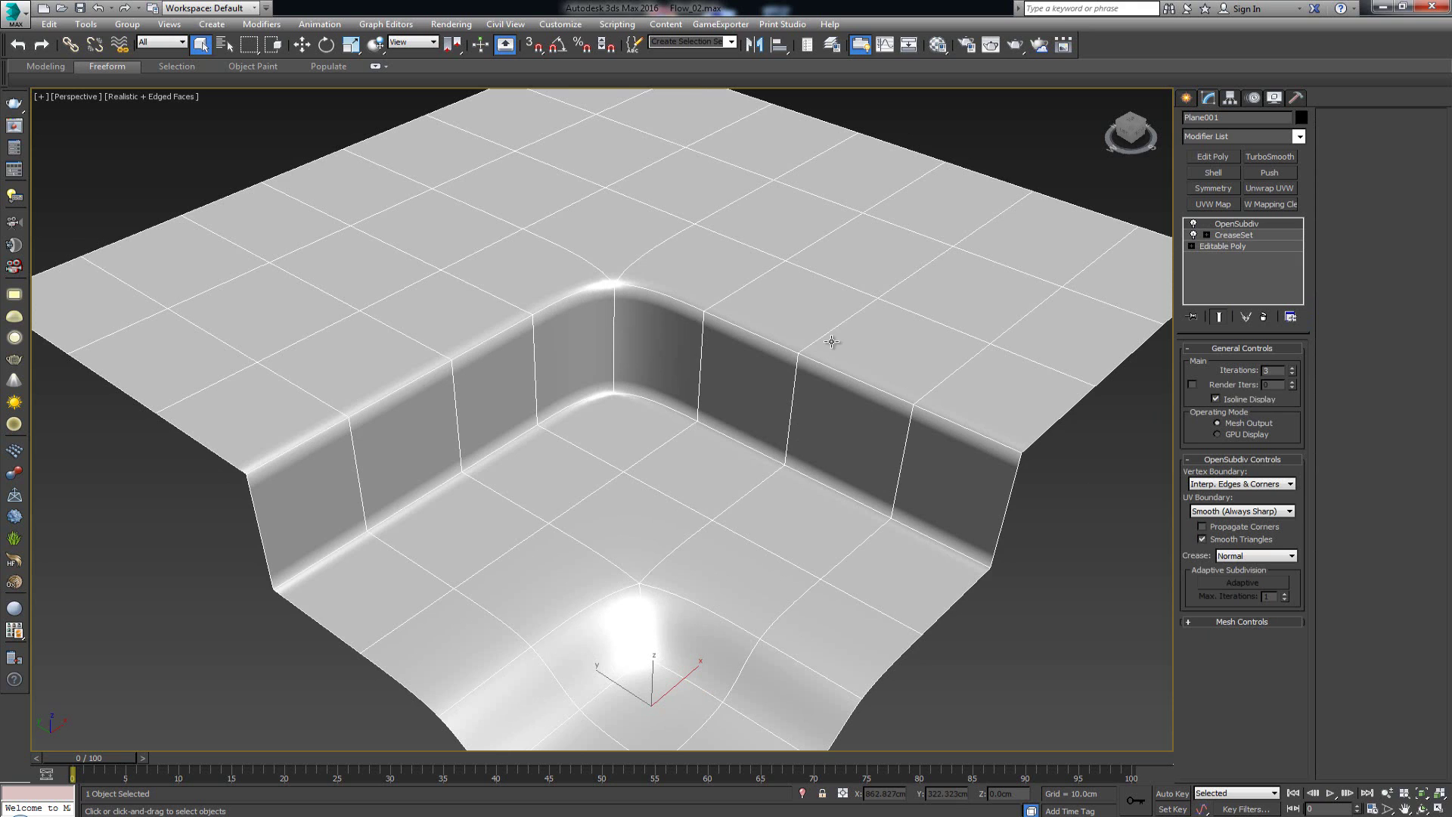
Remove the OpenSubdiv and CreaseSet modifiers from the plane, leaving only its Editable Poly base
middle_drag(674, 260, 669, 327)
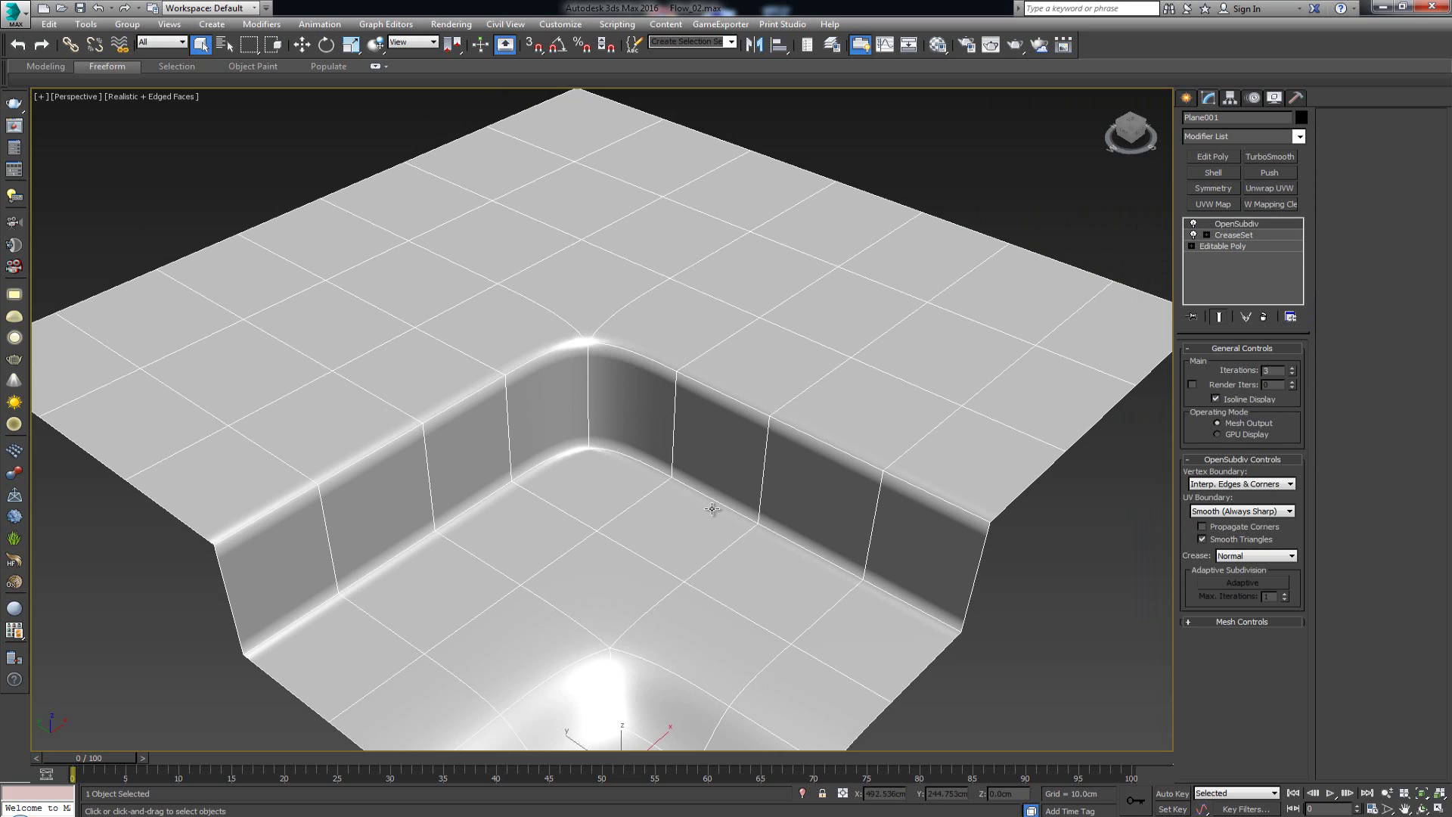
scroll(732, 424, down, 3)
scroll(723, 438, up, 4)
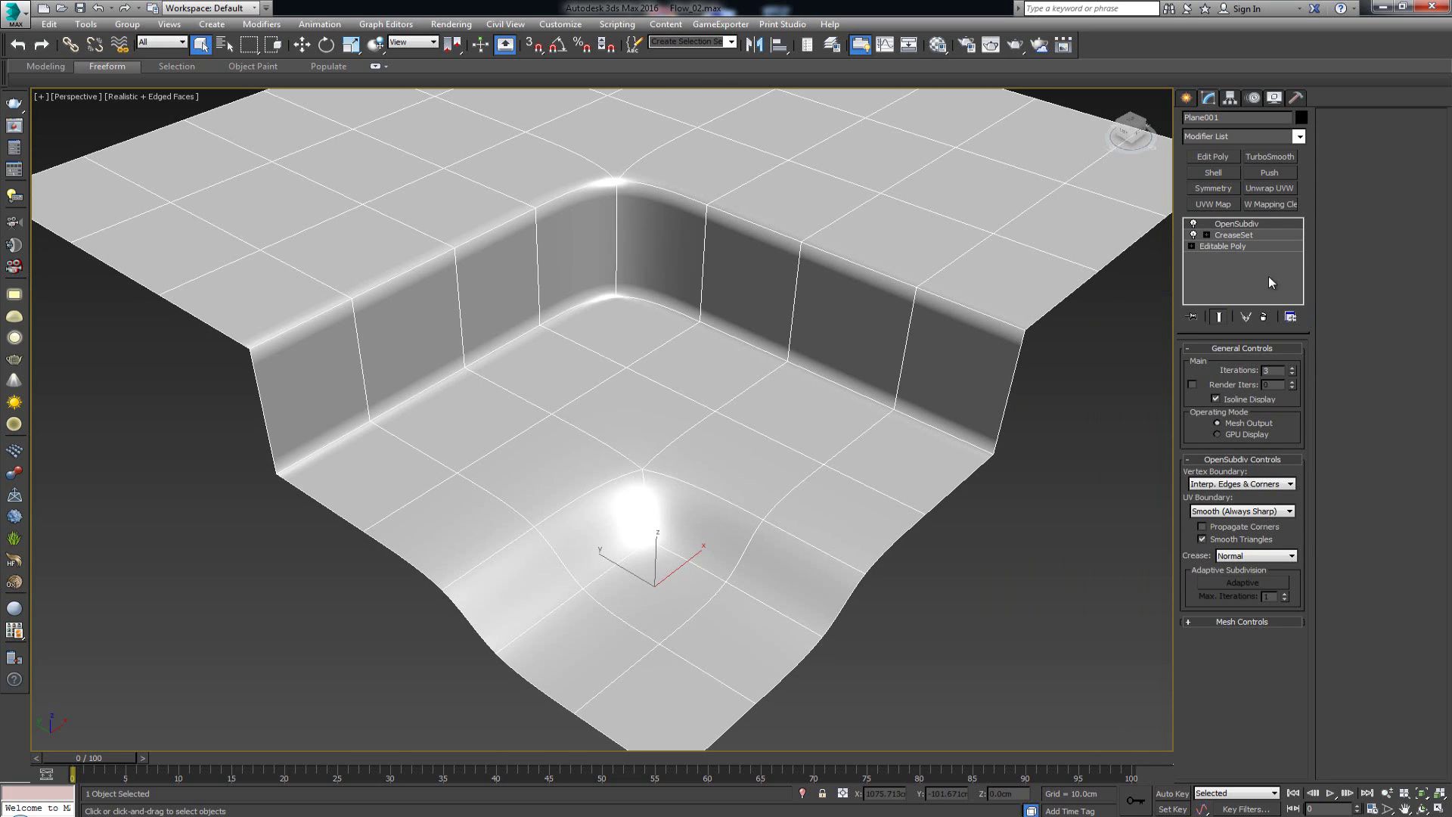
click(1264, 318)
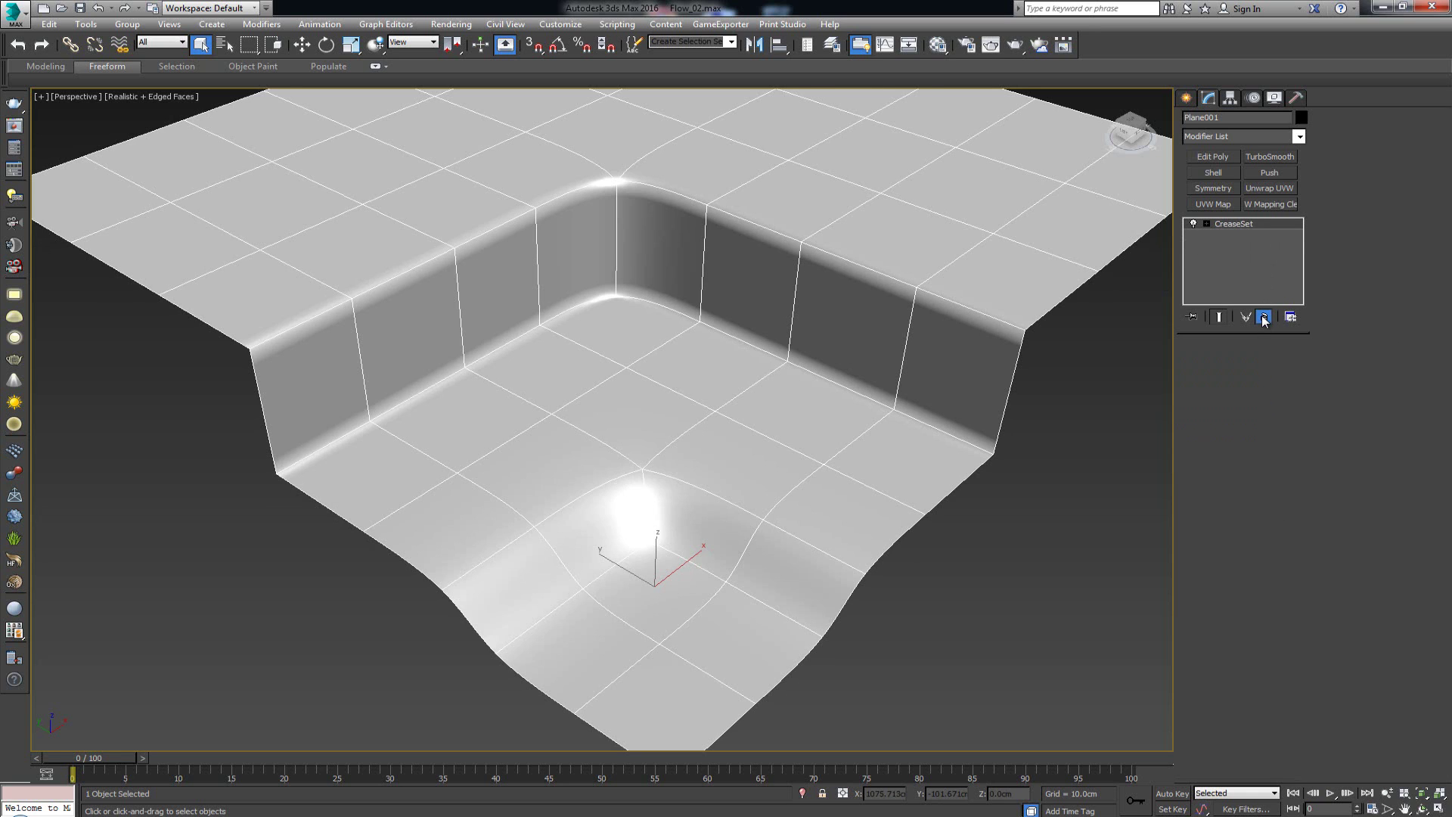
click(1265, 319)
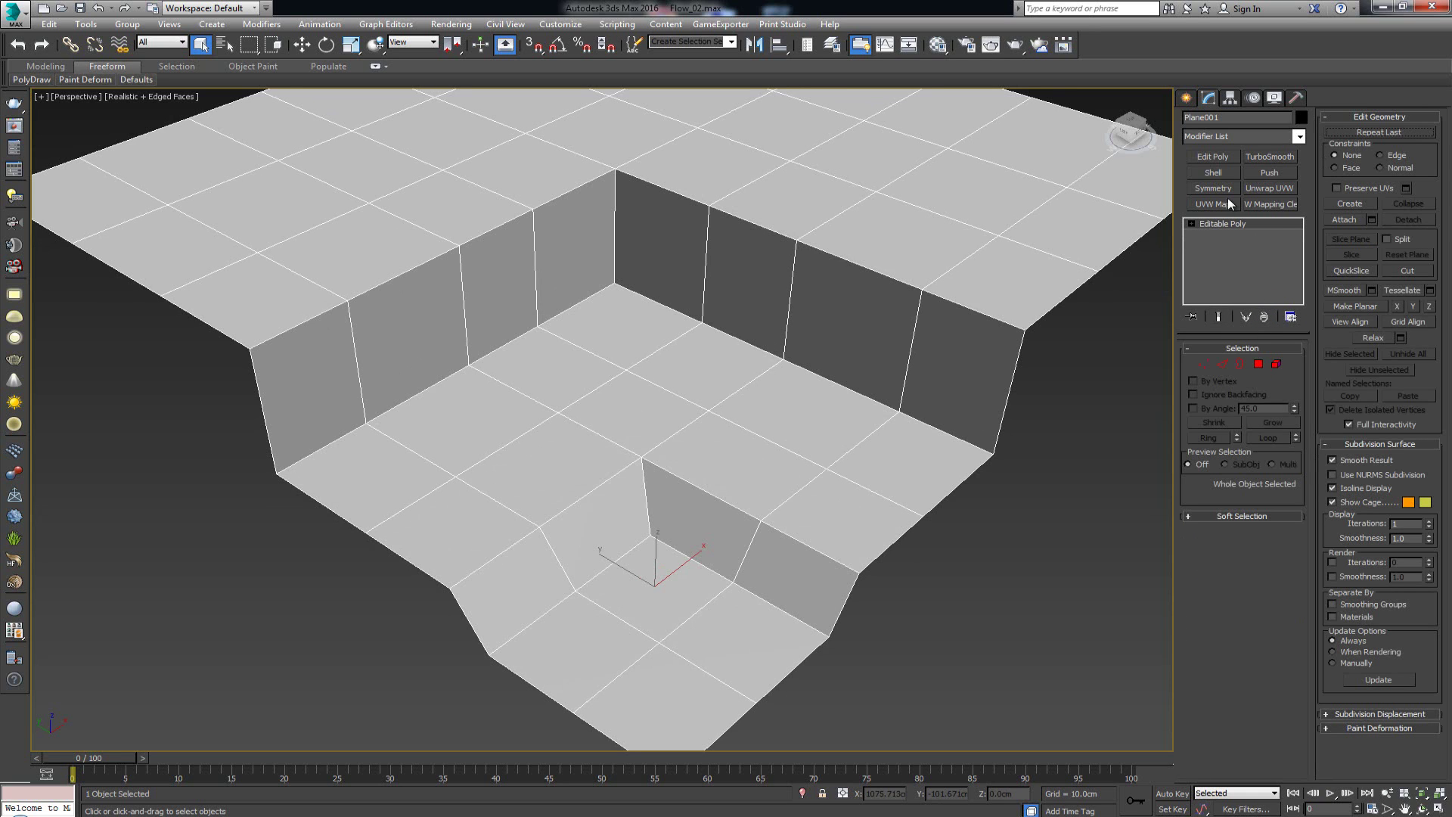
scroll(810, 343, up, 4)
scroll(619, 362, up, 3)
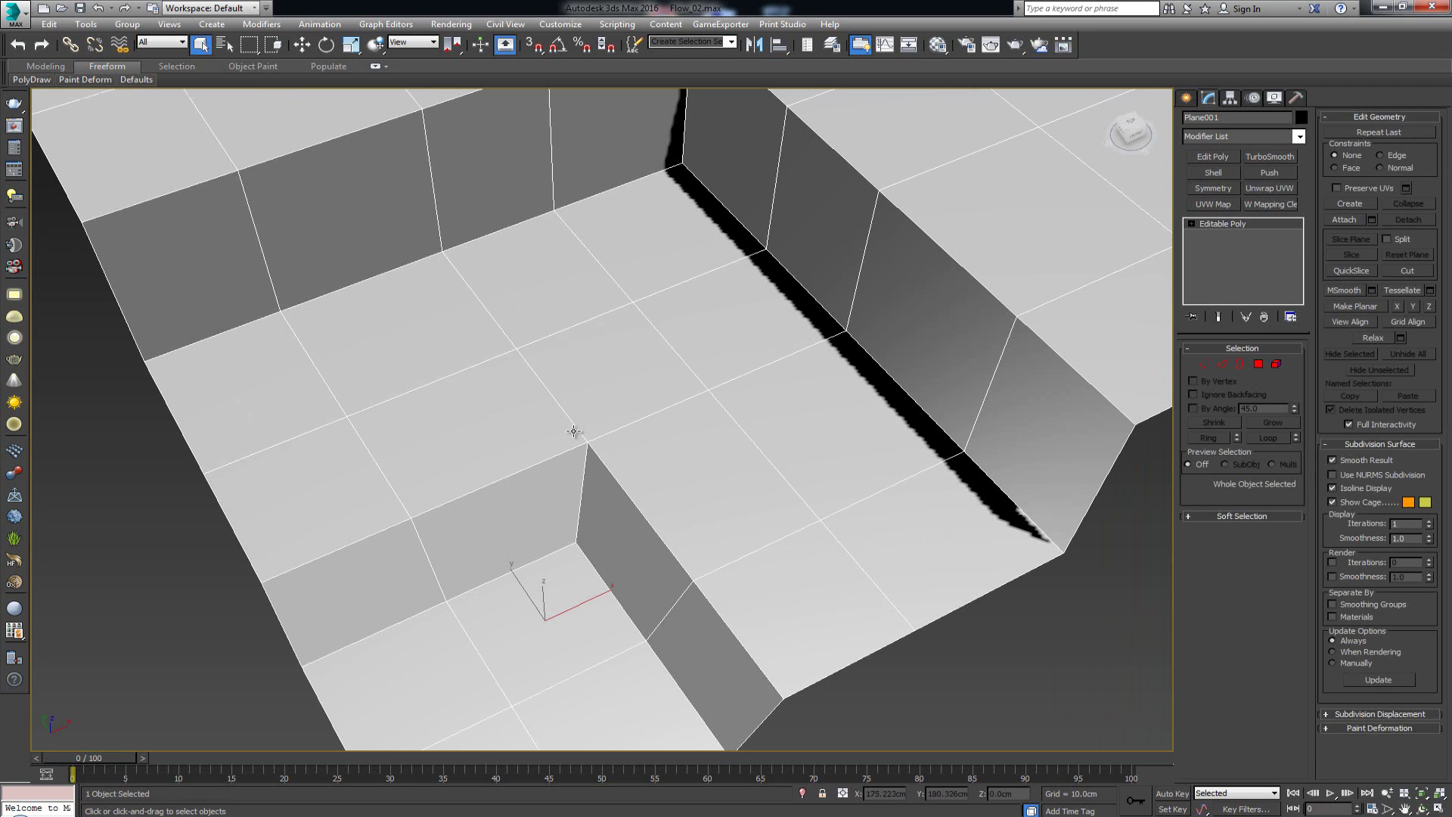
In the Top view, draw an 8-sided cylinder snapped to the lower step's inner corner, about 51 cm in radius and 37.5 cm high
key(alt+w)
middle_drag(469, 266, 393, 302)
key(z)
key(alt+w)
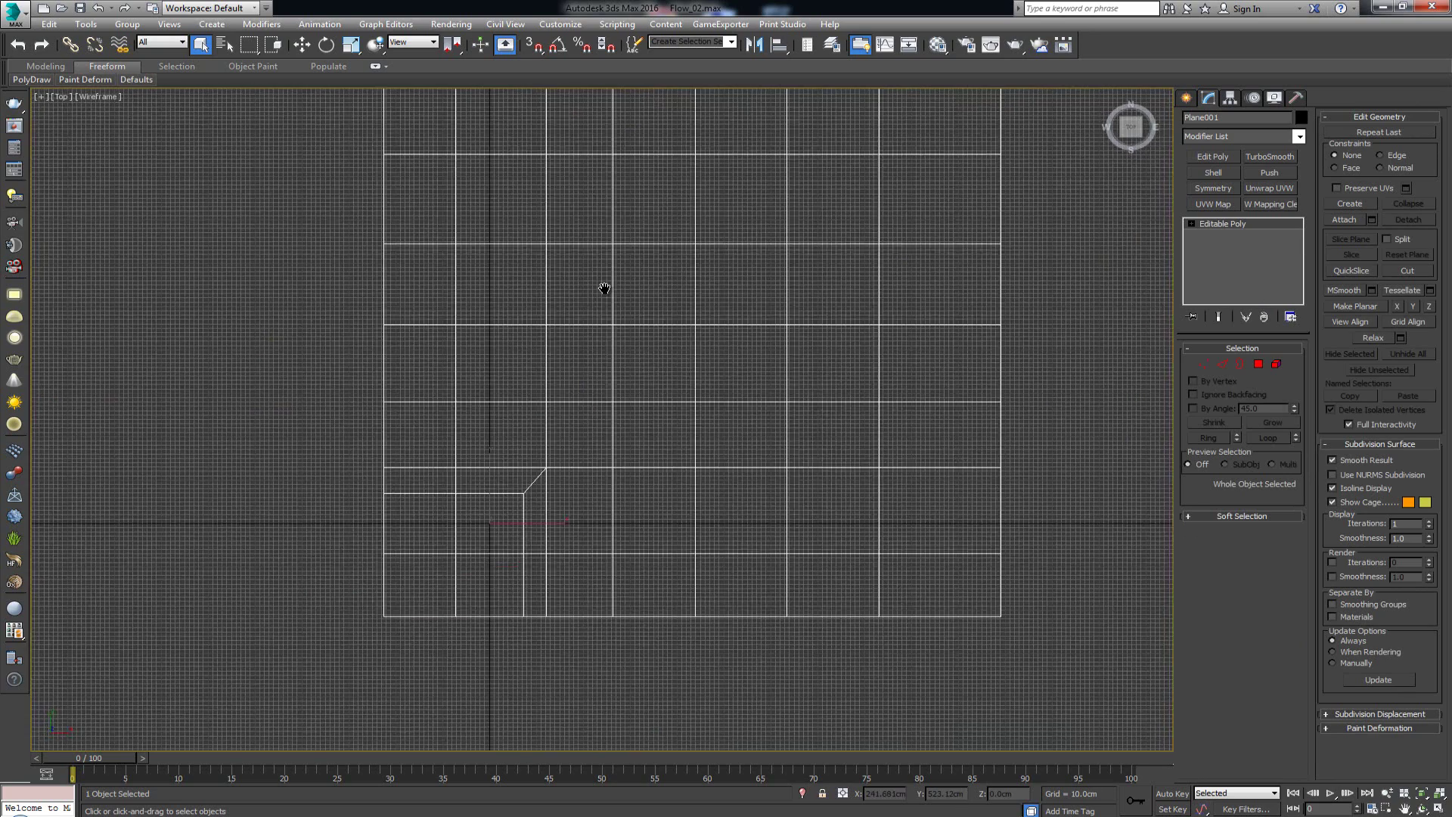
scroll(437, 528, up, 3)
middle_drag(437, 528, 613, 270)
scroll(612, 272, up, 2)
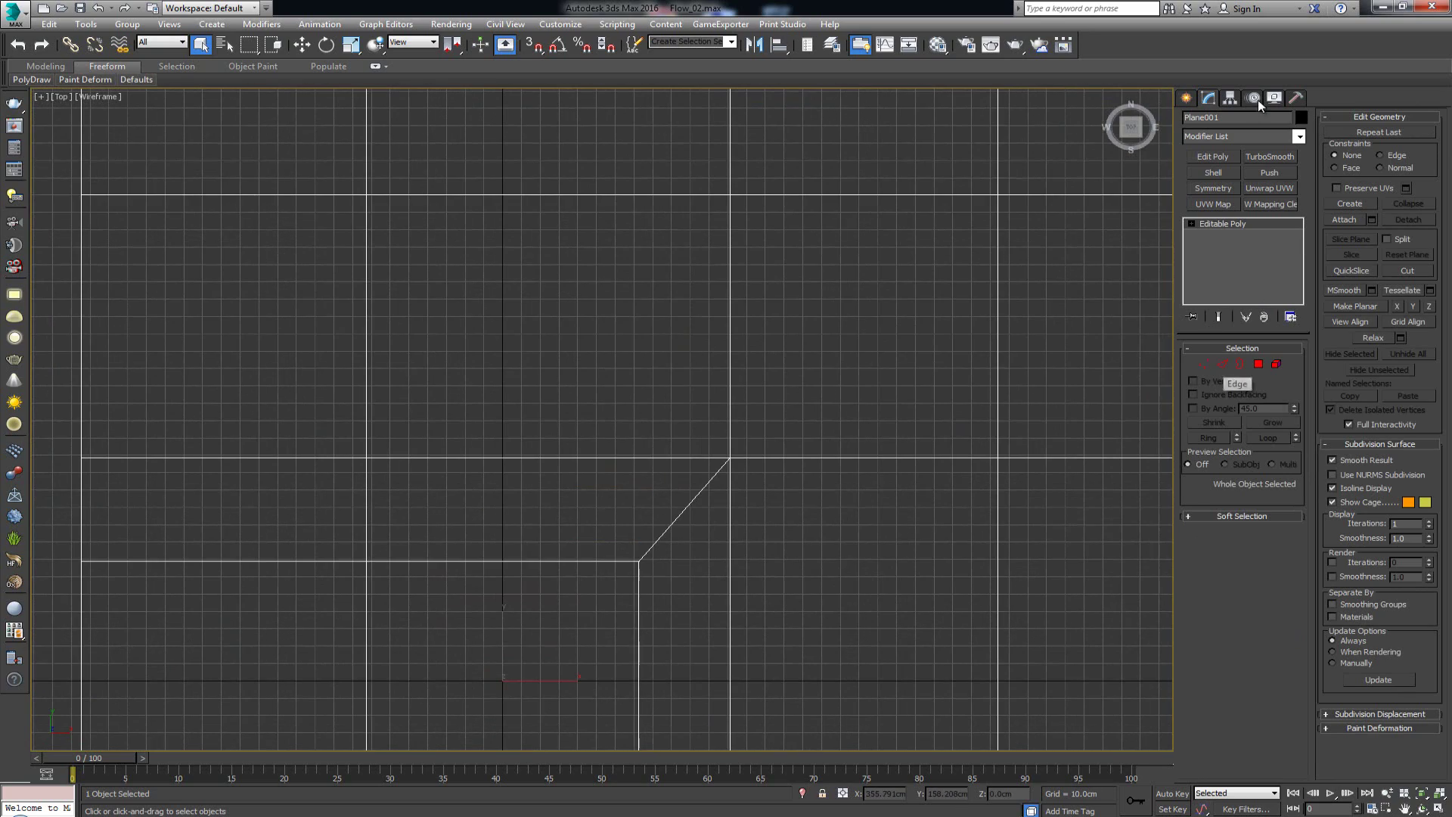
click(1186, 98)
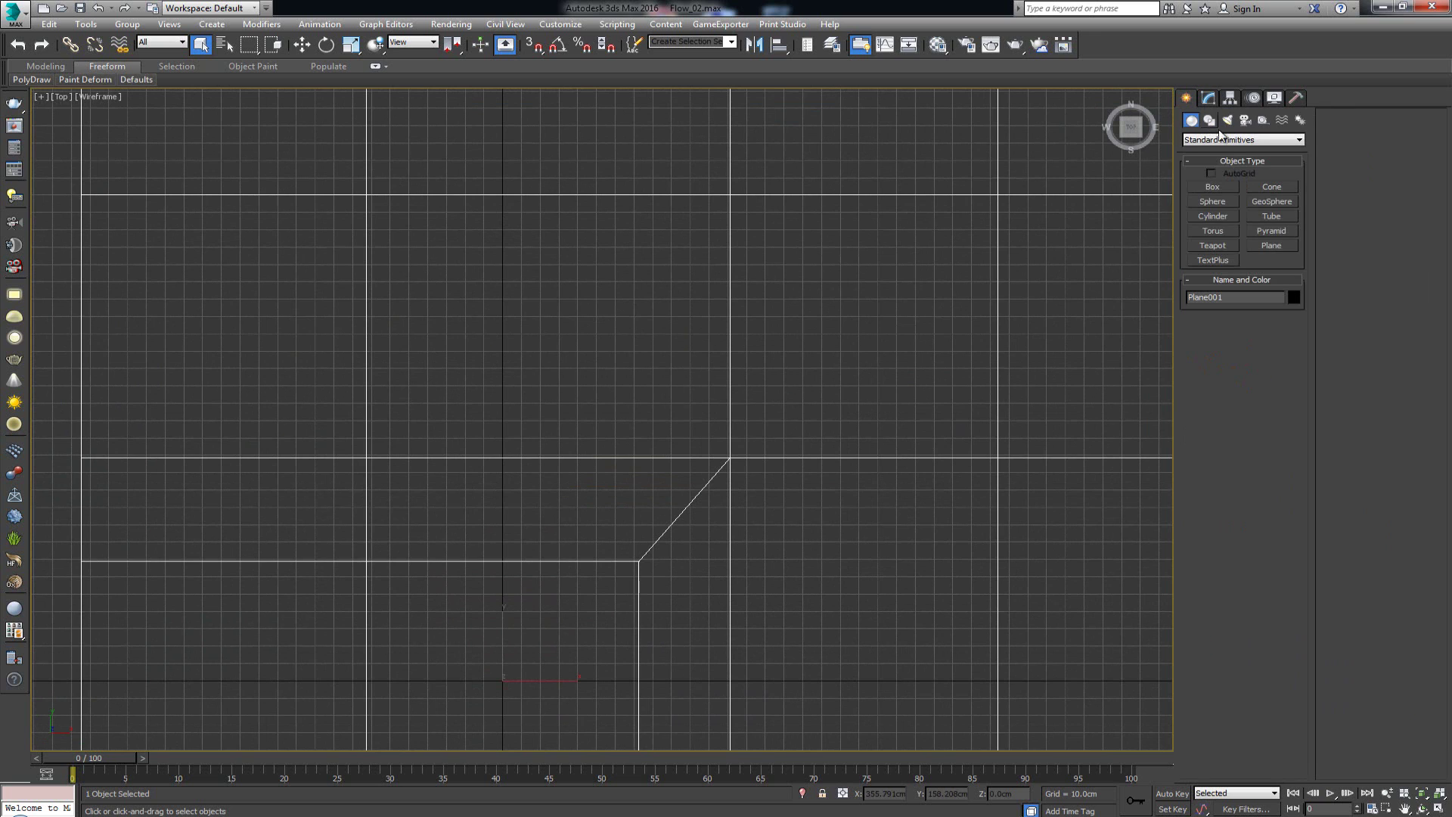
click(1227, 218)
middle_drag(706, 483, 710, 396)
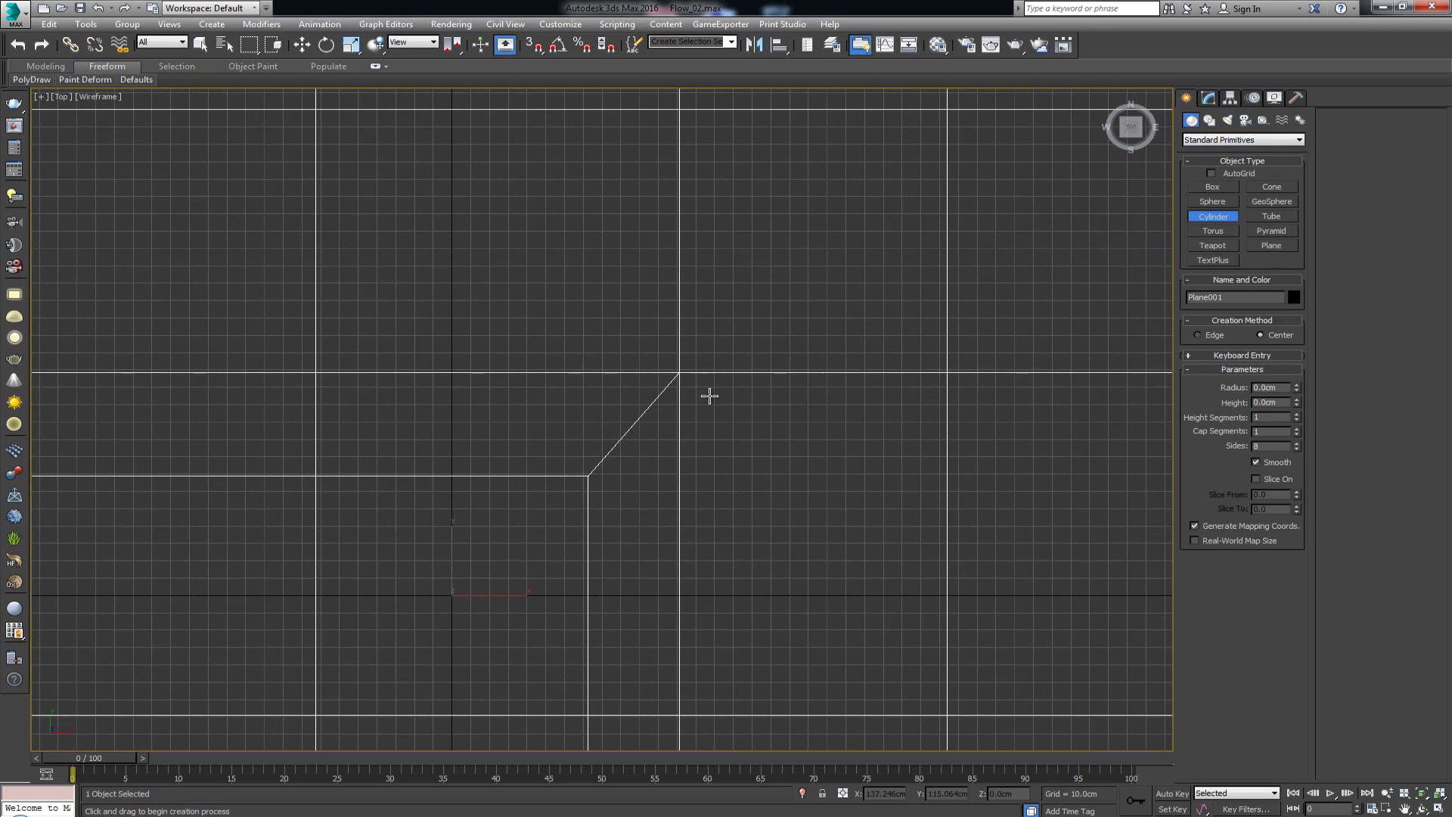
key(s)
drag(681, 374, 713, 408)
key(s)
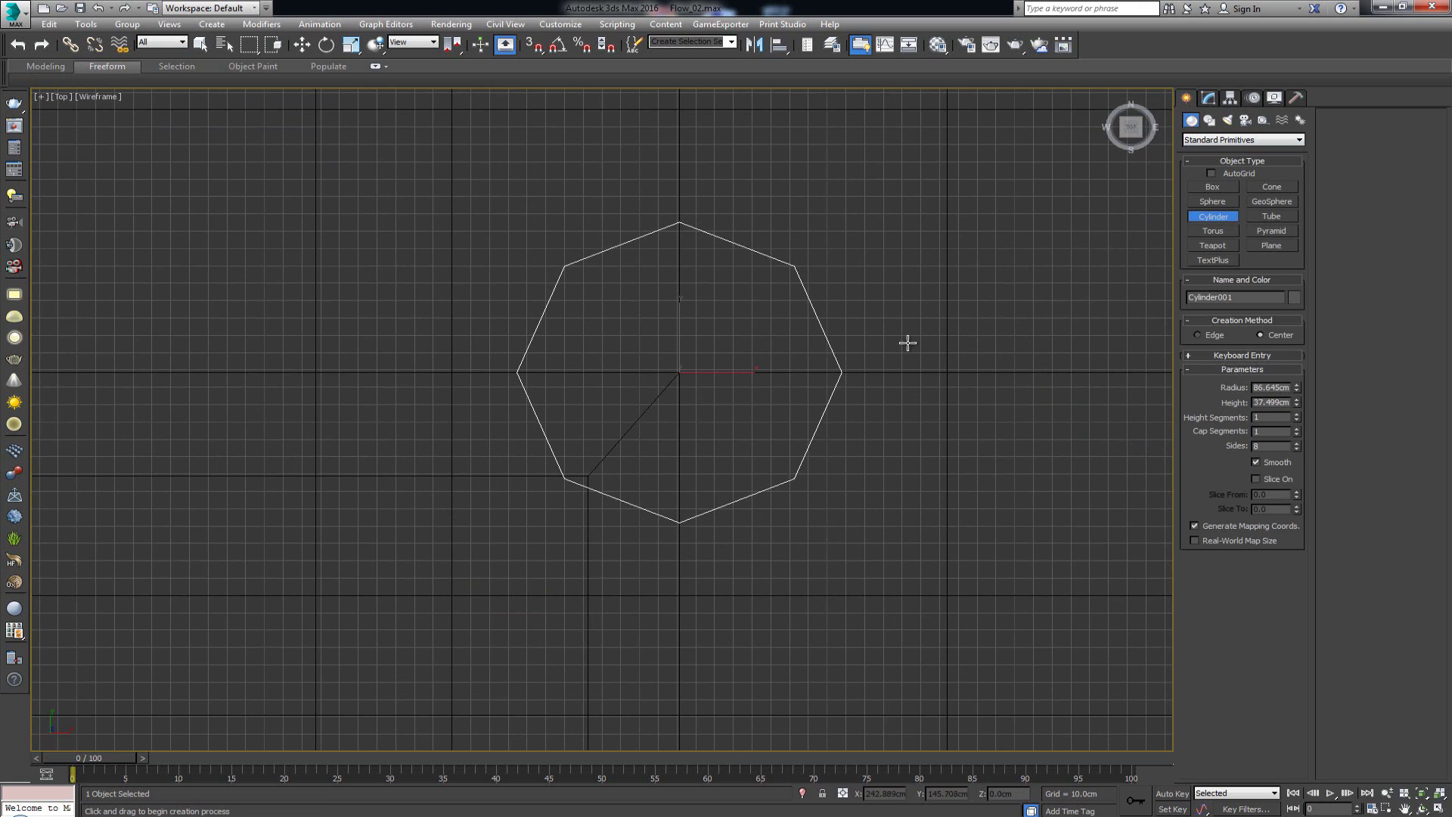
drag(1296, 387, 1297, 415)
Move the cylinder straight down along Z until it sits below the stepped plane
key(alt+w)
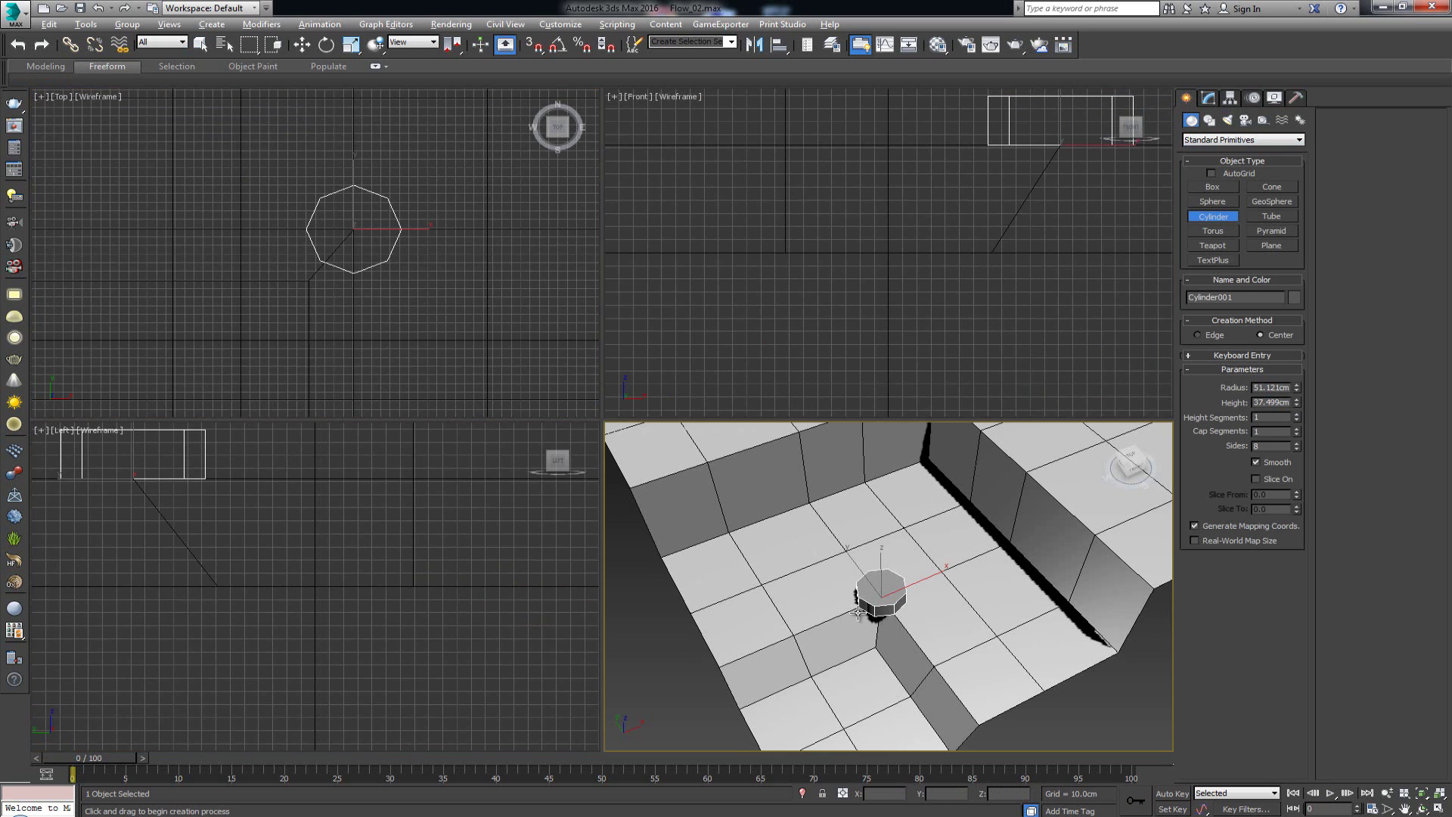
key(alt+w)
alt+middle_drag(788, 527, 587, 419)
key(w)
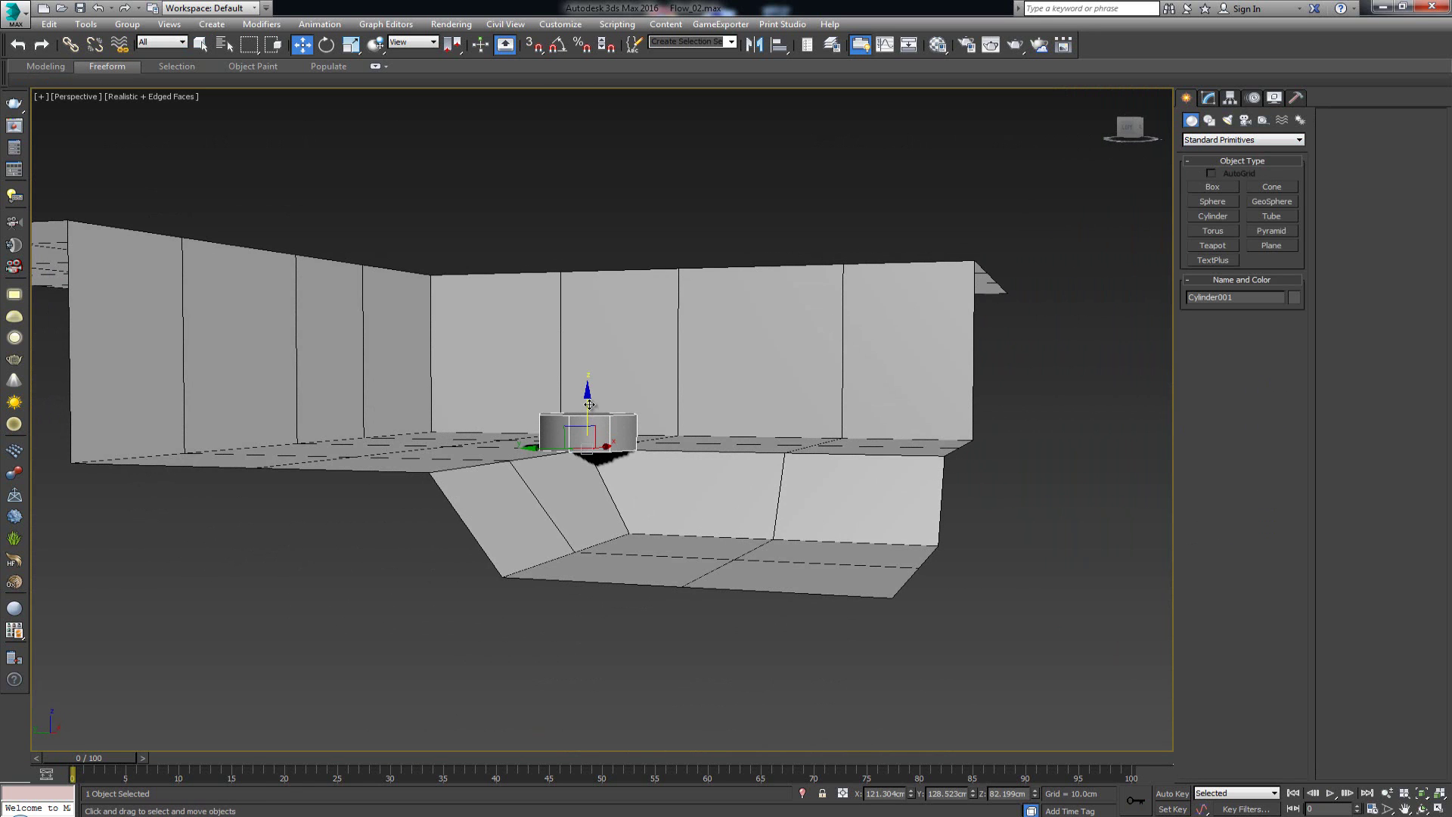
drag(589, 405, 589, 604)
In the Top view, cut new edges into the stepped plane along the cylinder outline's upper-left quarter, using vertex snapping
click(625, 482)
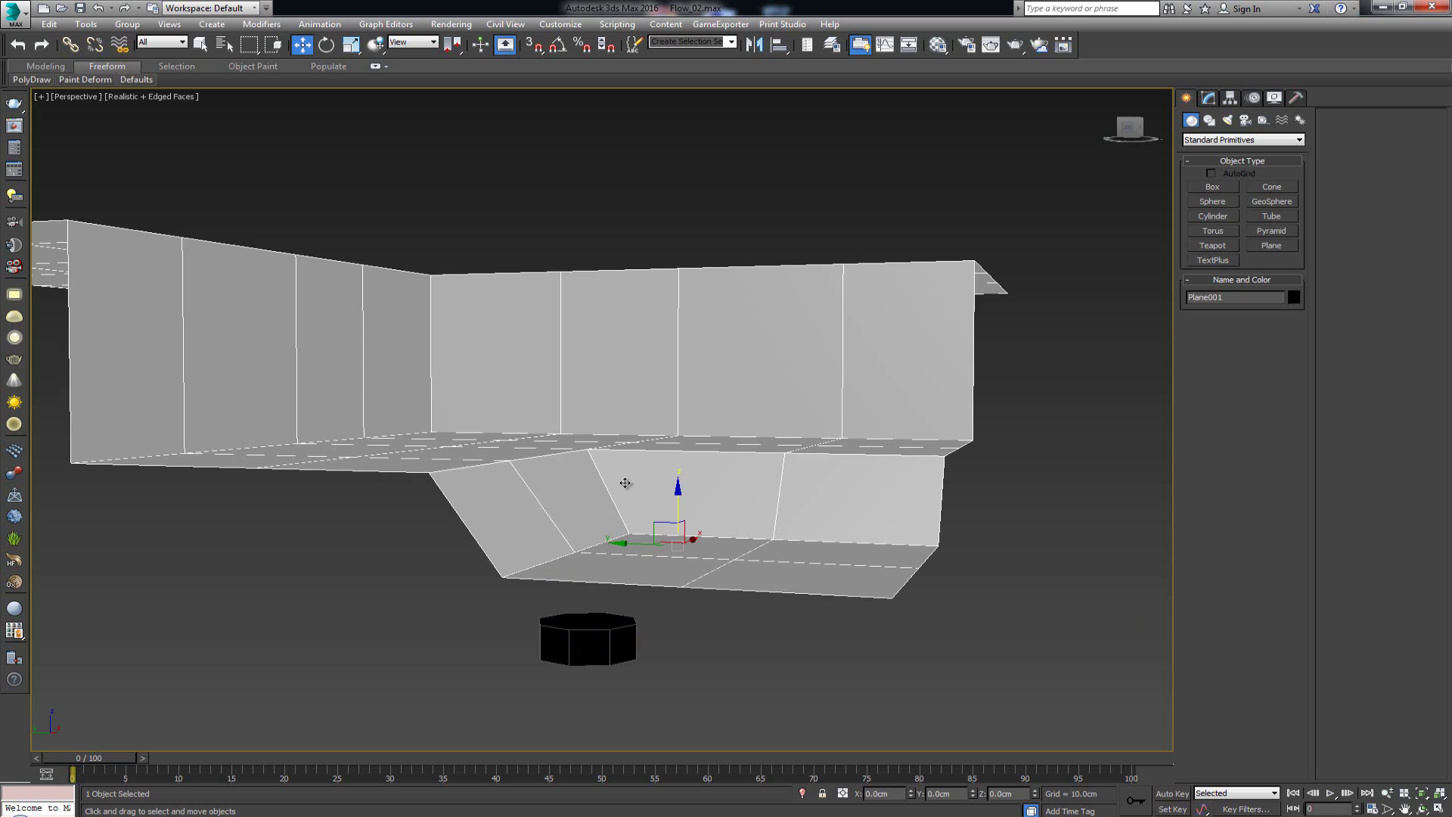
alt+middle_drag(656, 477, 733, 412)
key(alt+w)
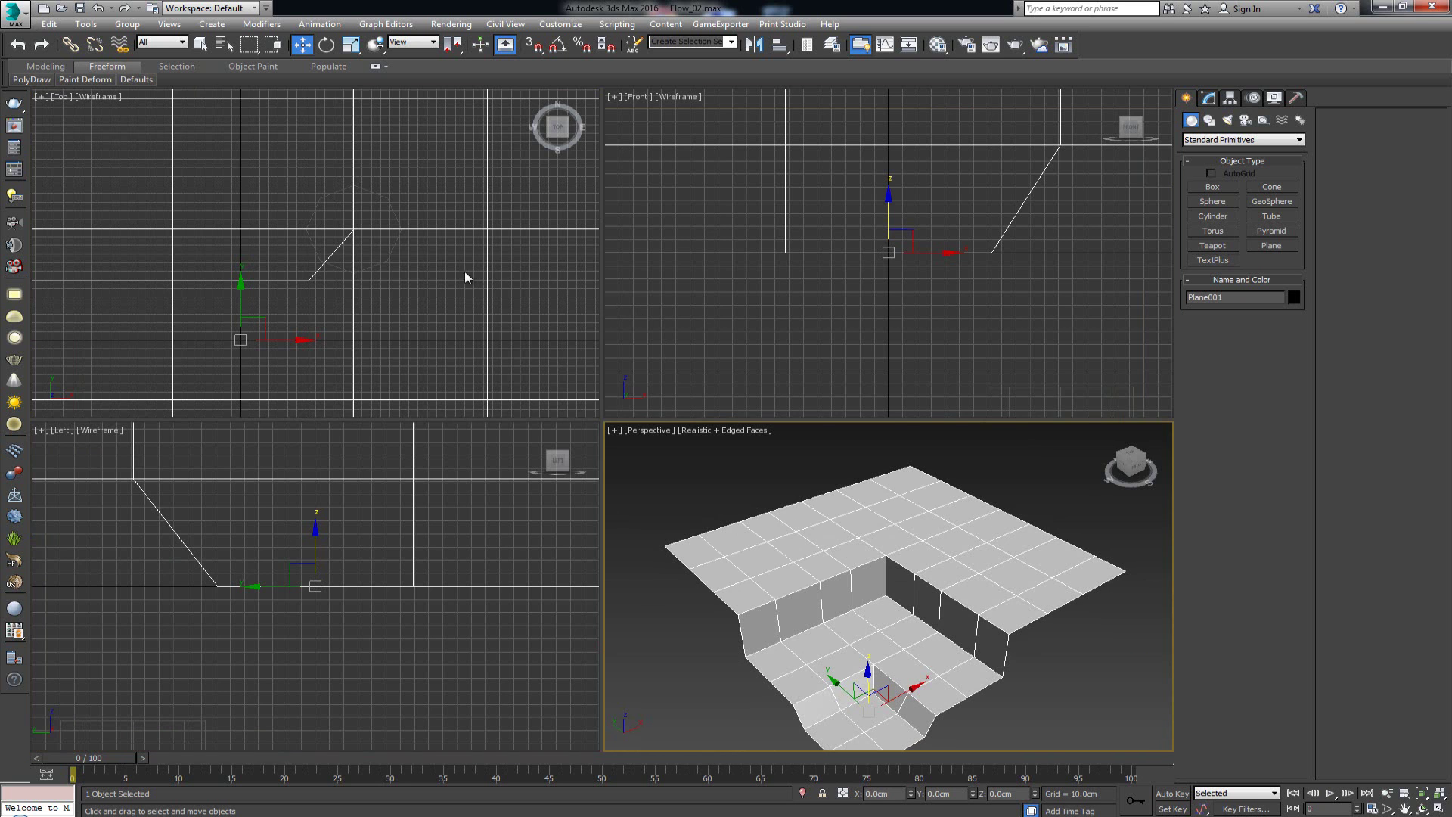
right_click(406, 288)
key(alt+w)
middle_drag(593, 250, 587, 329)
scroll(587, 329, up, 3)
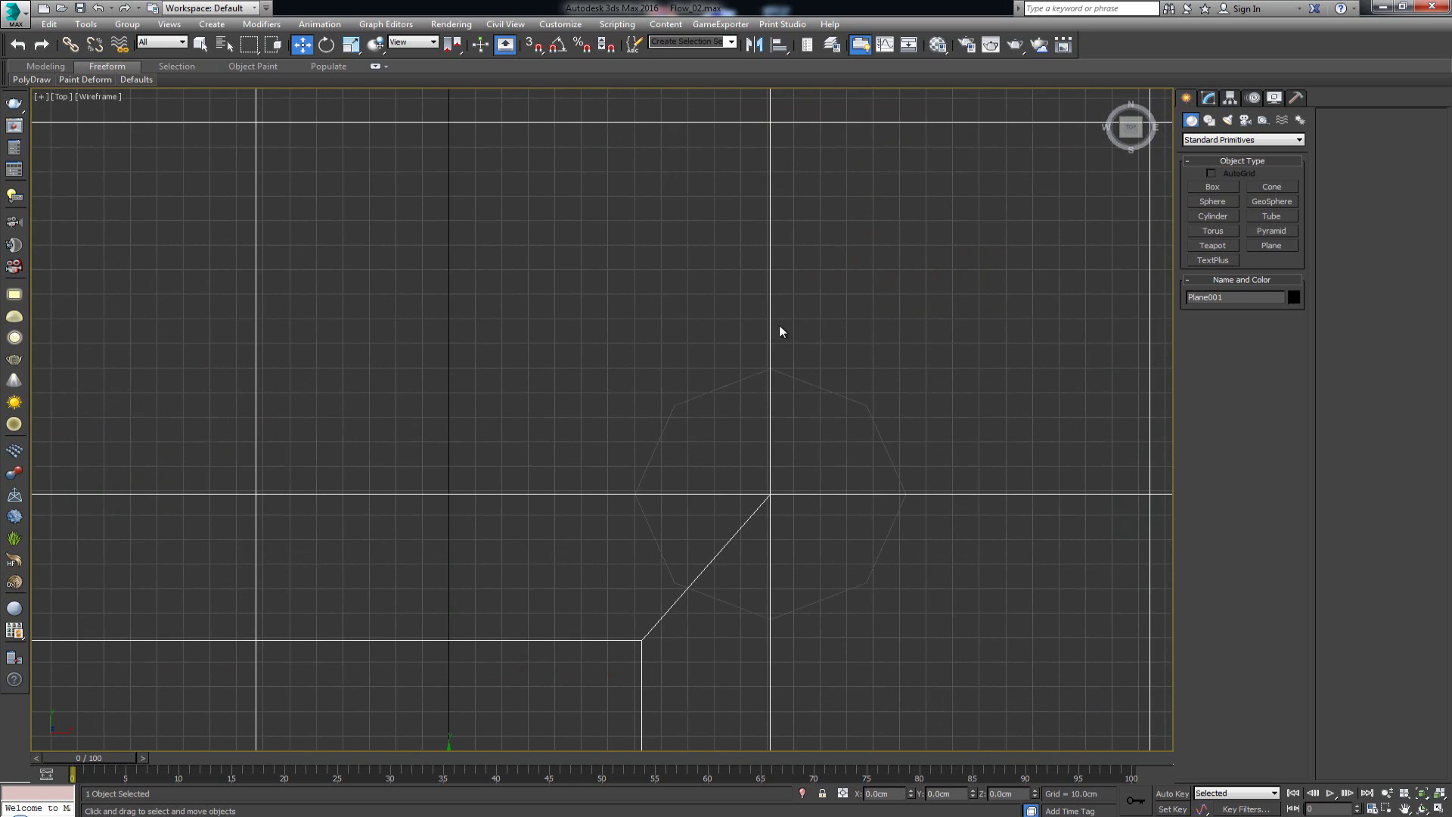
click(1209, 99)
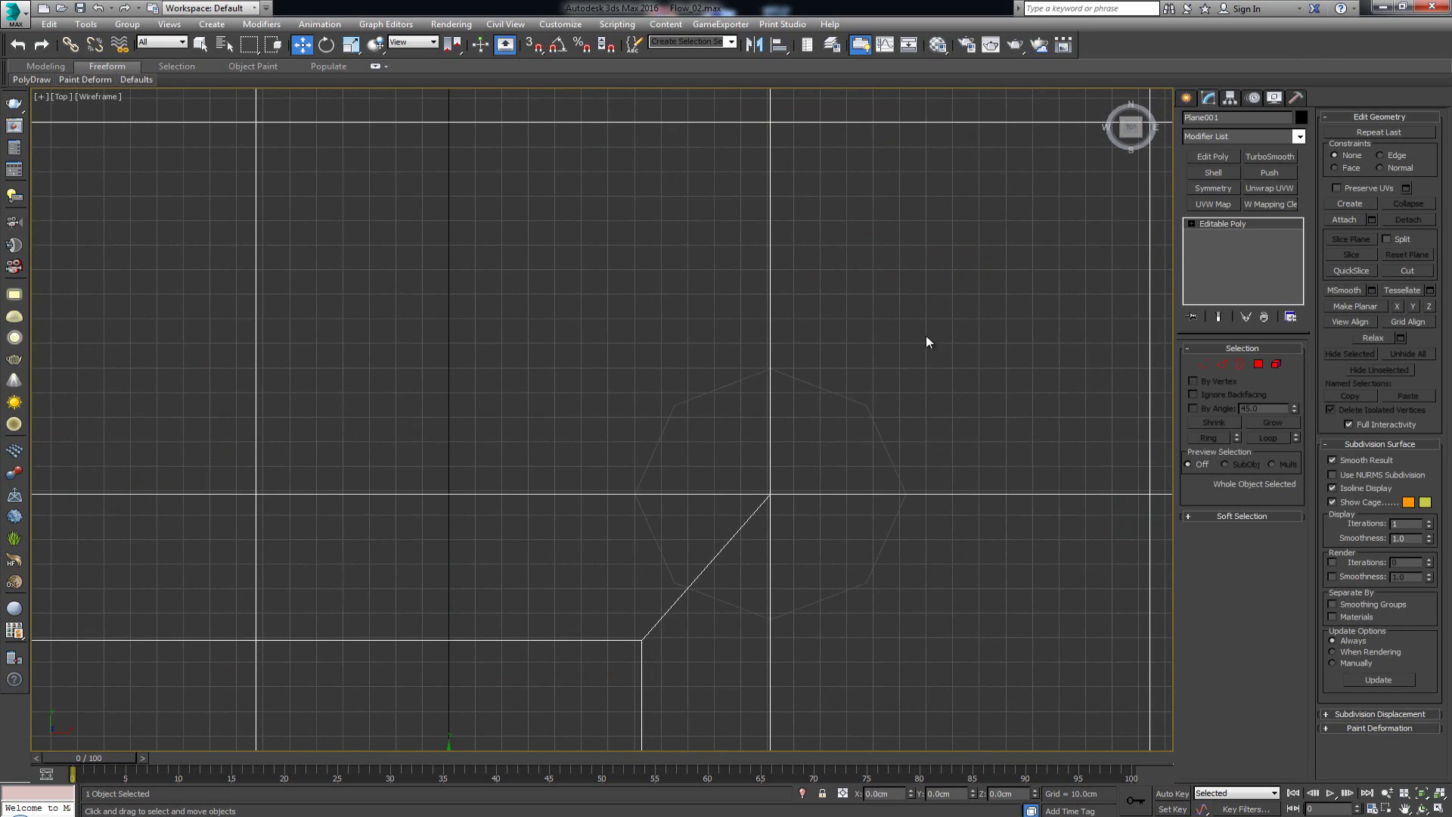
middle_drag(859, 338, 823, 269)
click(1403, 274)
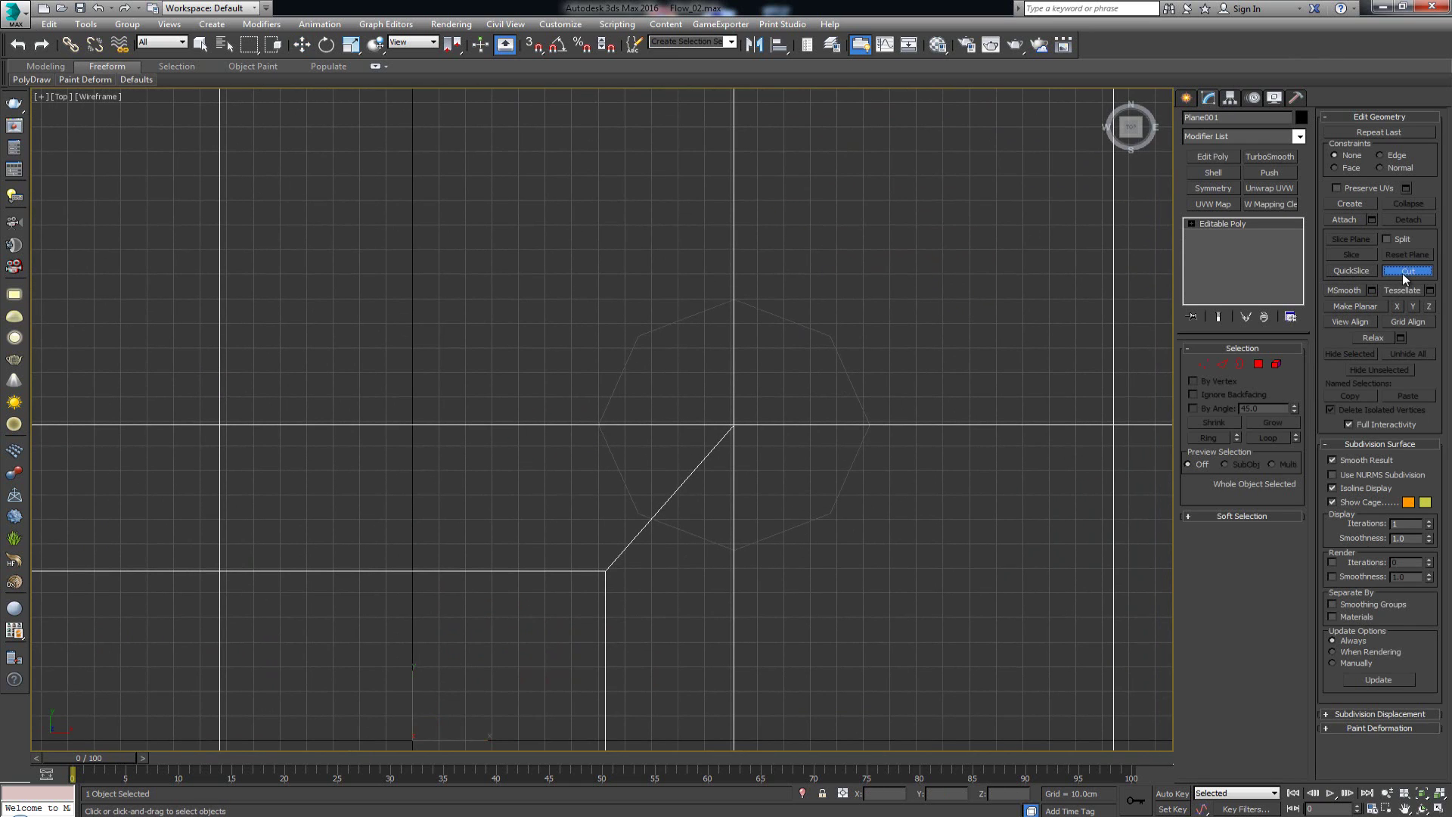
key(s)
click(603, 421)
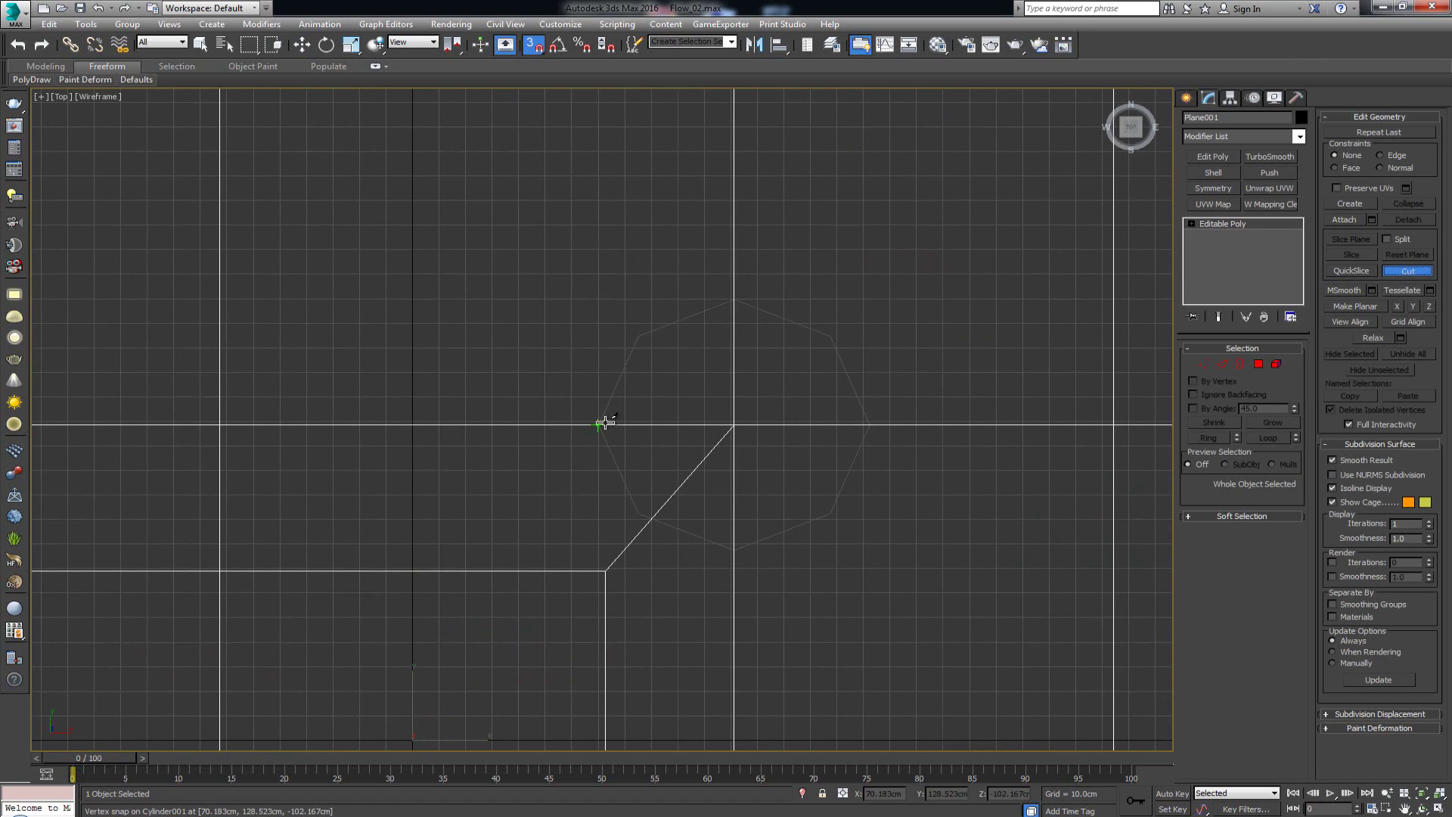
click(643, 338)
click(733, 302)
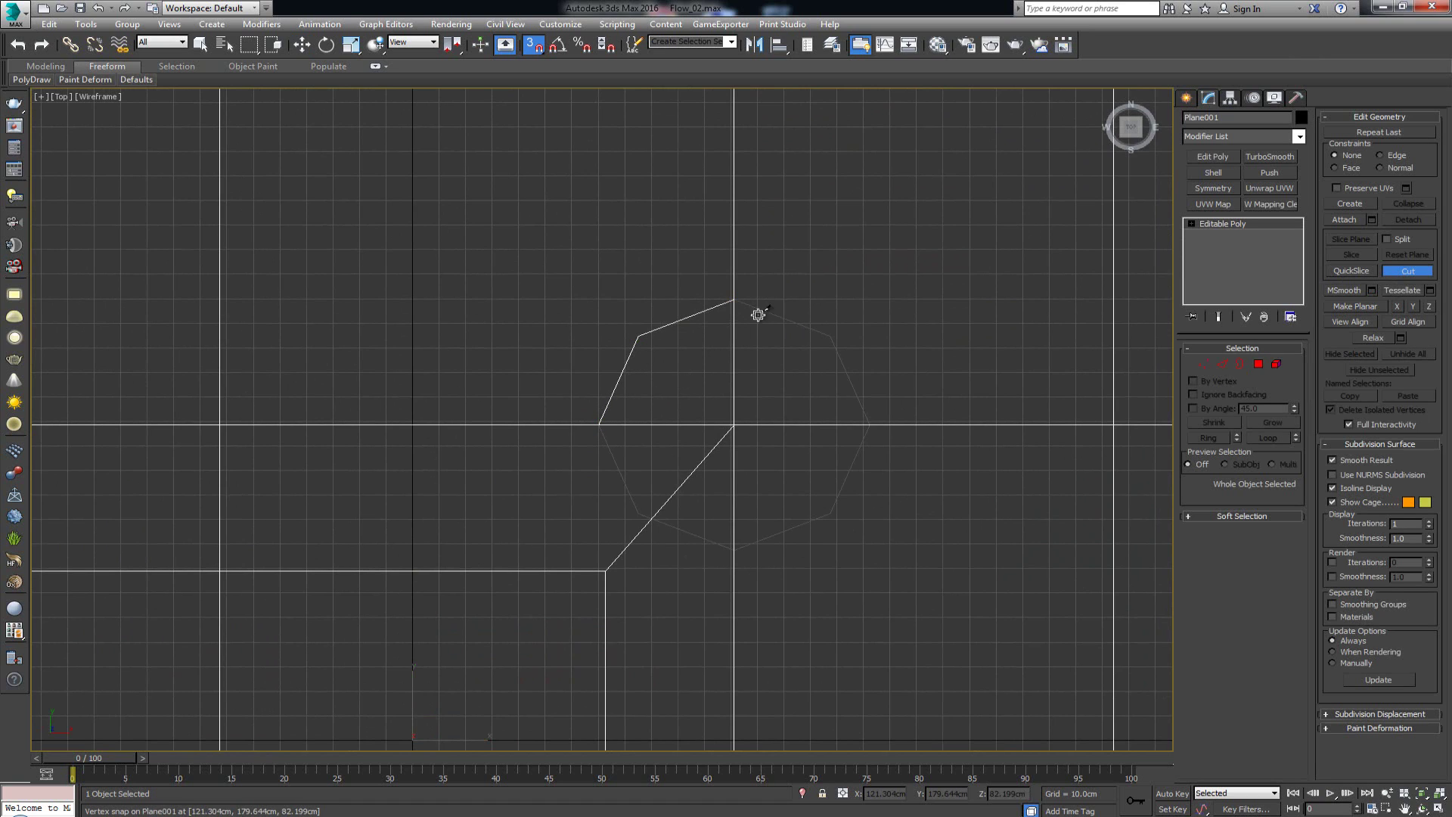
Continue the snapped cut around the cylinder's remaining corners until the octagon closes at its starting point
click(831, 336)
click(870, 424)
click(831, 513)
click(734, 549)
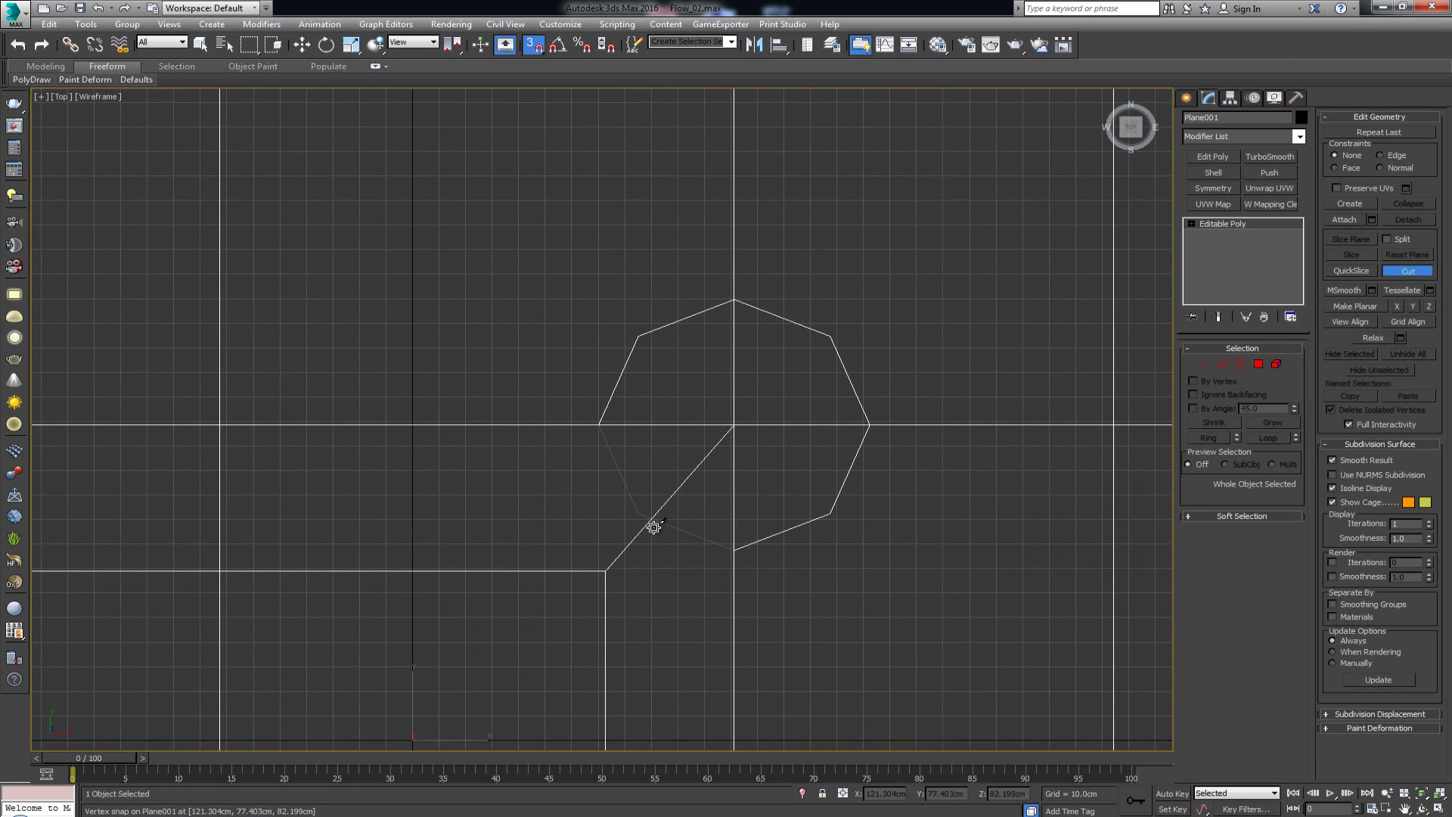
click(639, 514)
click(607, 427)
key(w)
Delete the guide cylinder below the plane and turn snapping off
key(alt+w)
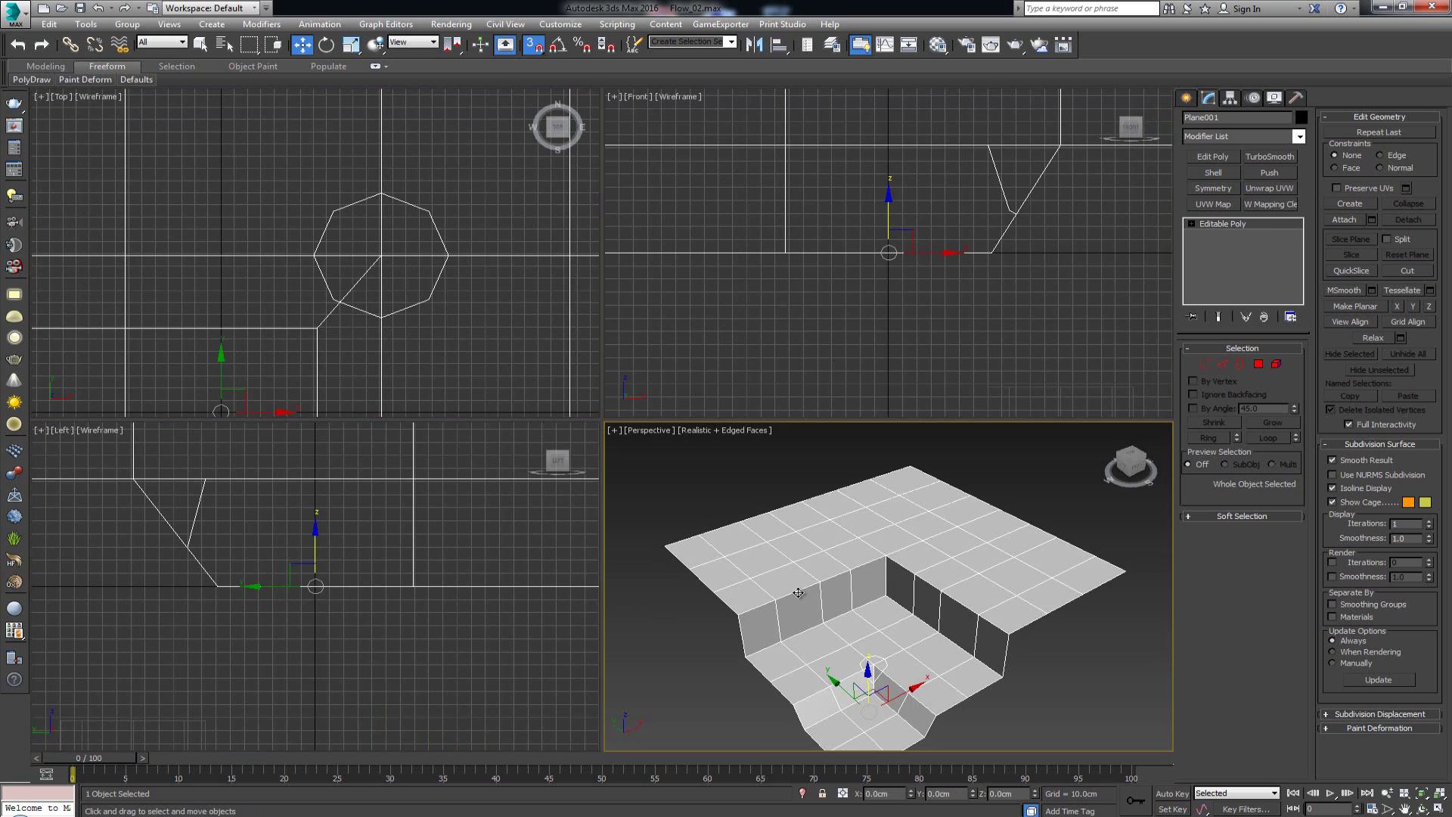
key(alt+w)
alt+middle_drag(762, 610, 798, 549)
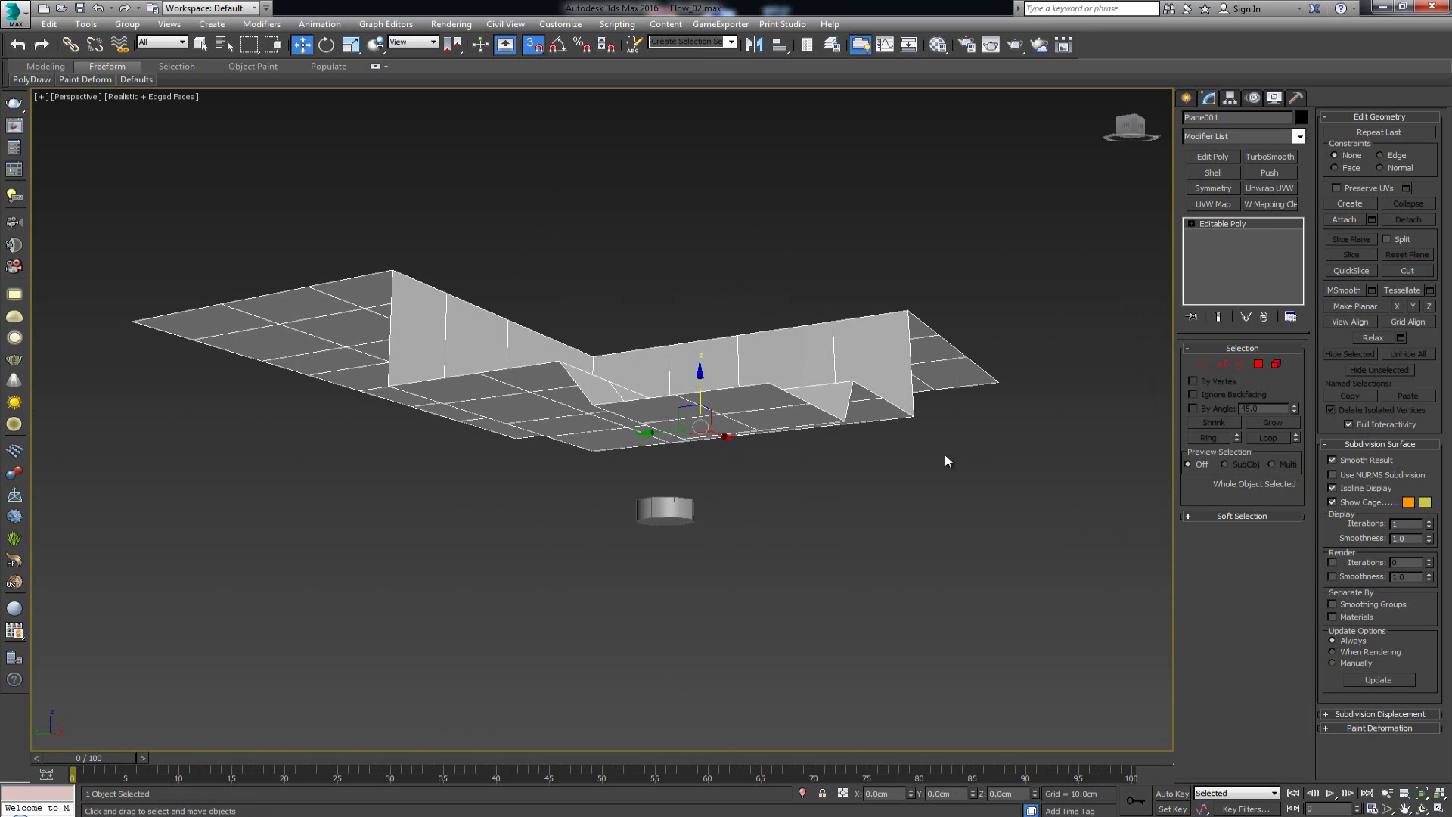
click(684, 501)
key(Delete)
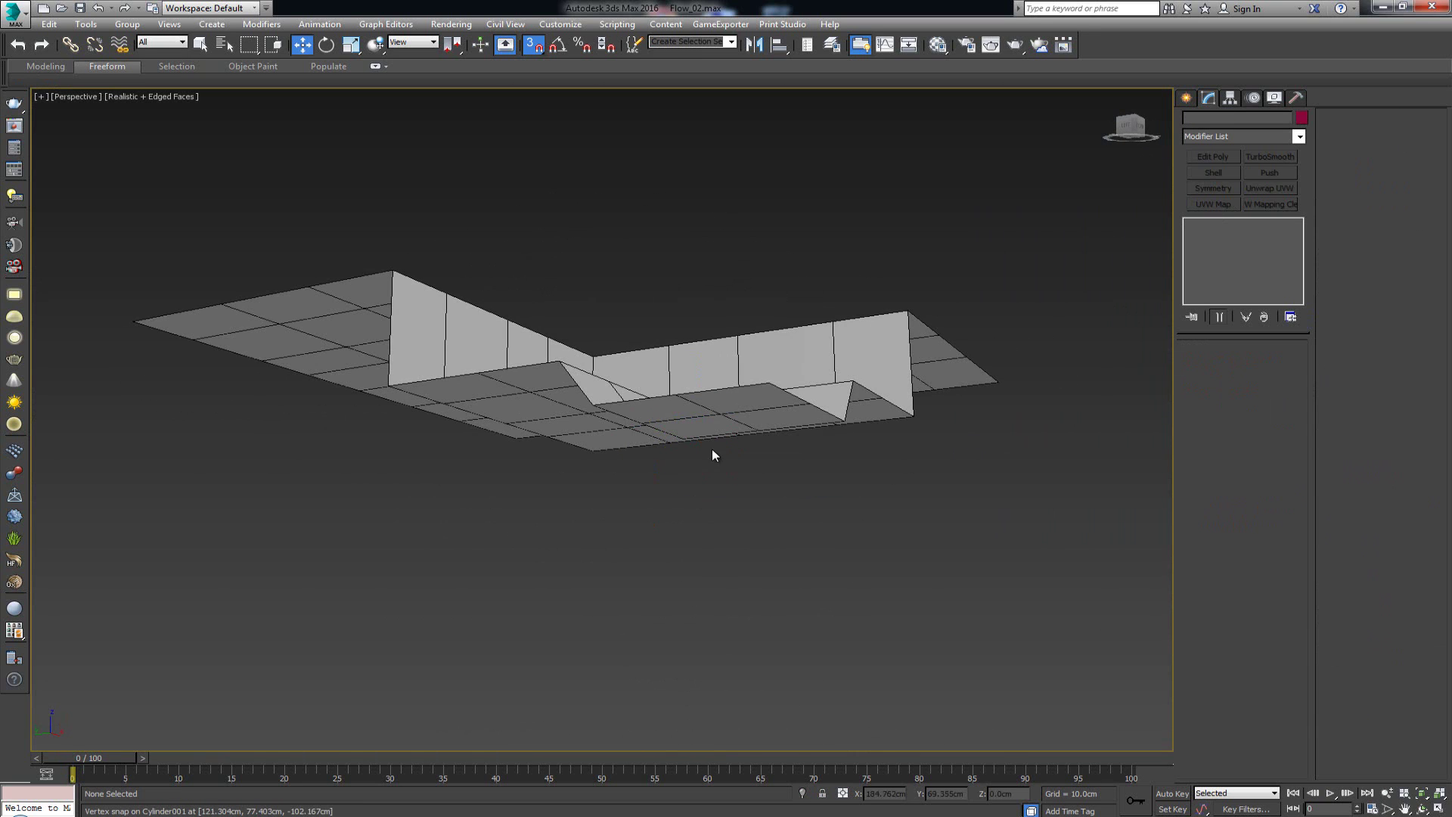
key(s)
Target Weld the corner edge's extra vertex onto the adjacent octagon vertex at the lower step's sloped inner corner
alt+middle_drag(720, 456, 704, 505)
scroll(701, 496, up, 3)
click(674, 534)
scroll(704, 499, up, 4)
click(707, 490)
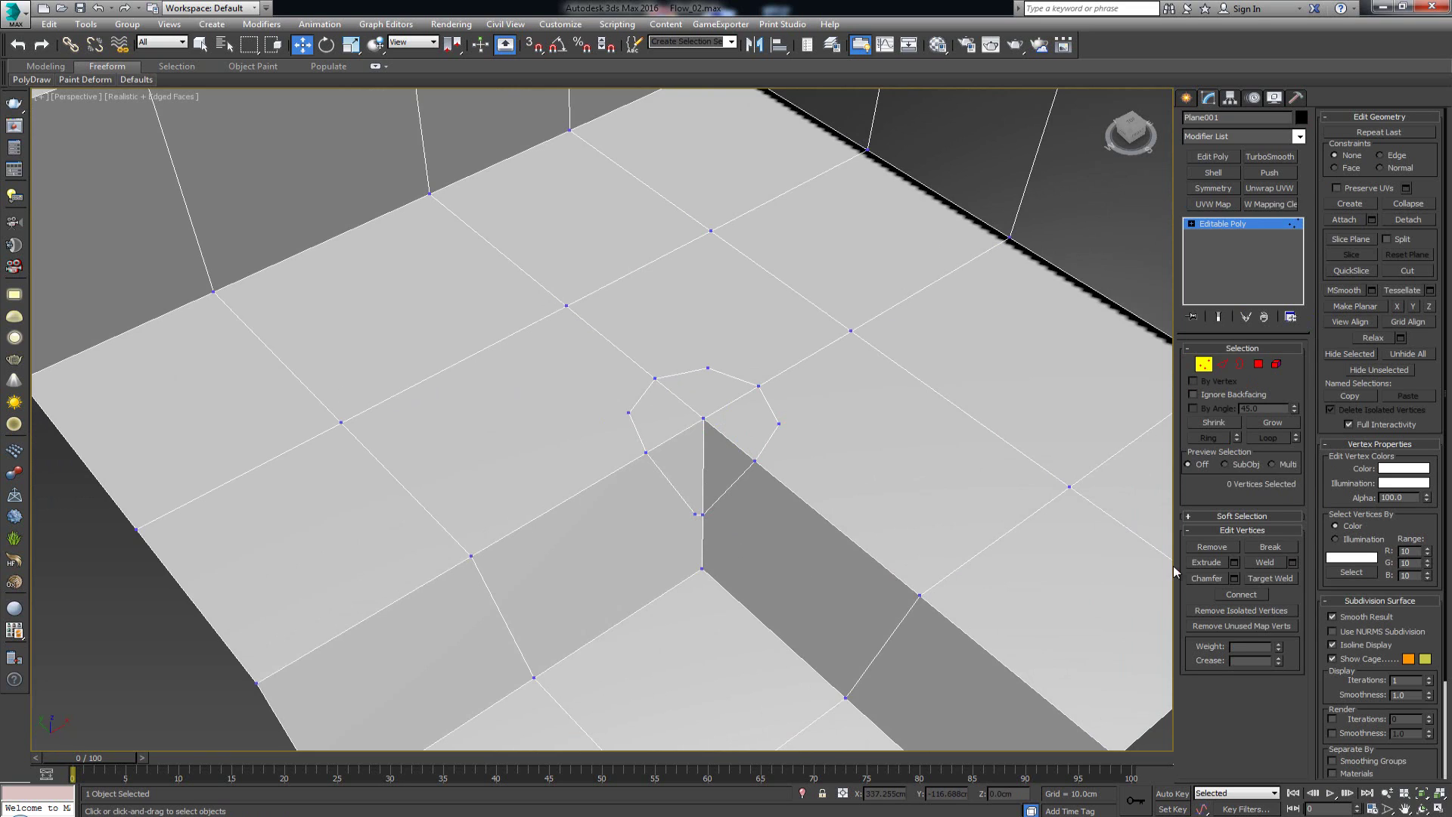
click(1275, 580)
click(703, 514)
click(696, 515)
right_click(715, 486)
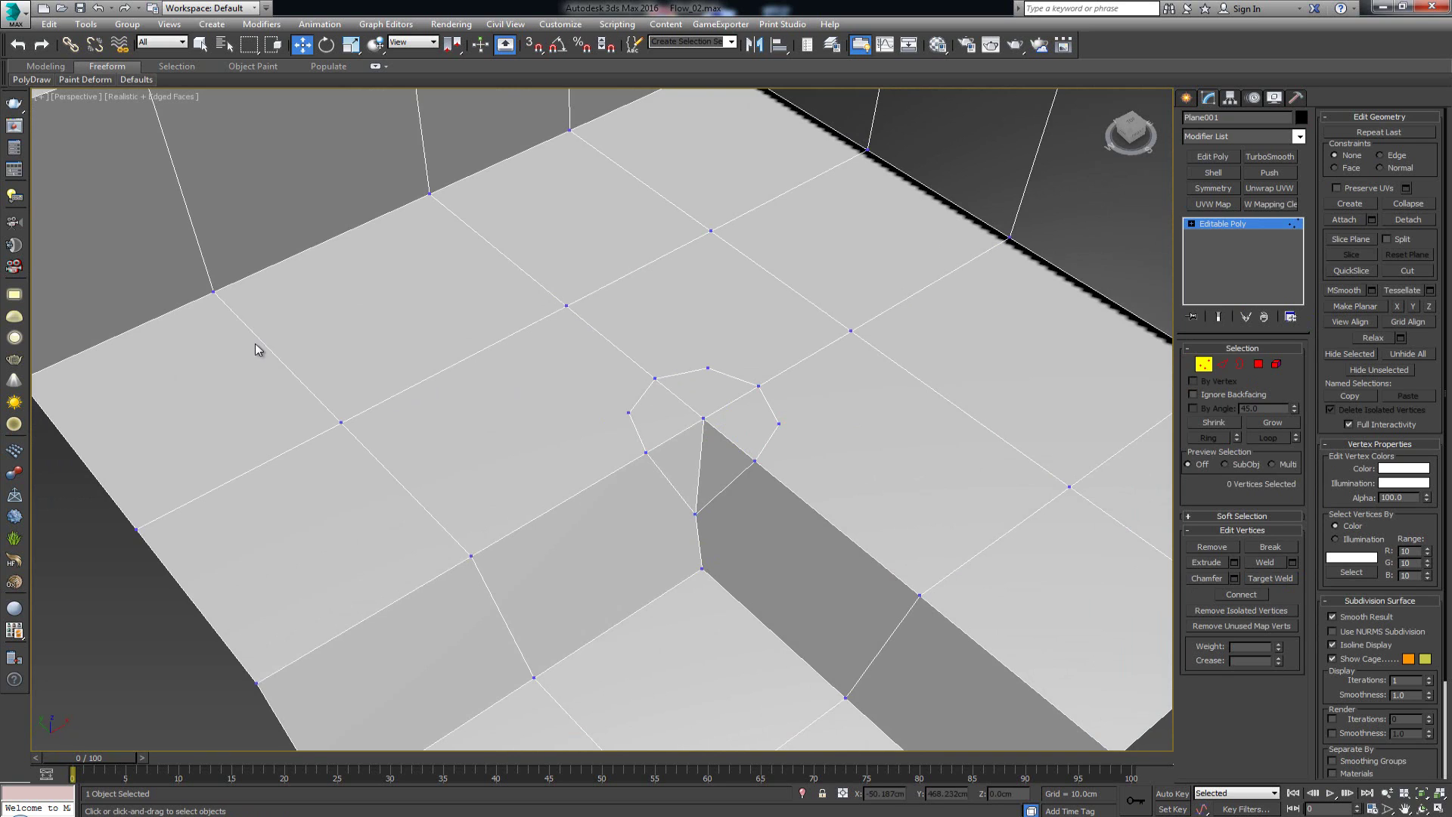
Connect the octagon's three unattached vertices on the flat step to the nearest diagonal grid vertices with new edges
drag(302, 393, 401, 437)
ctrl+click(629, 413)
key(ctrl+shift+e)
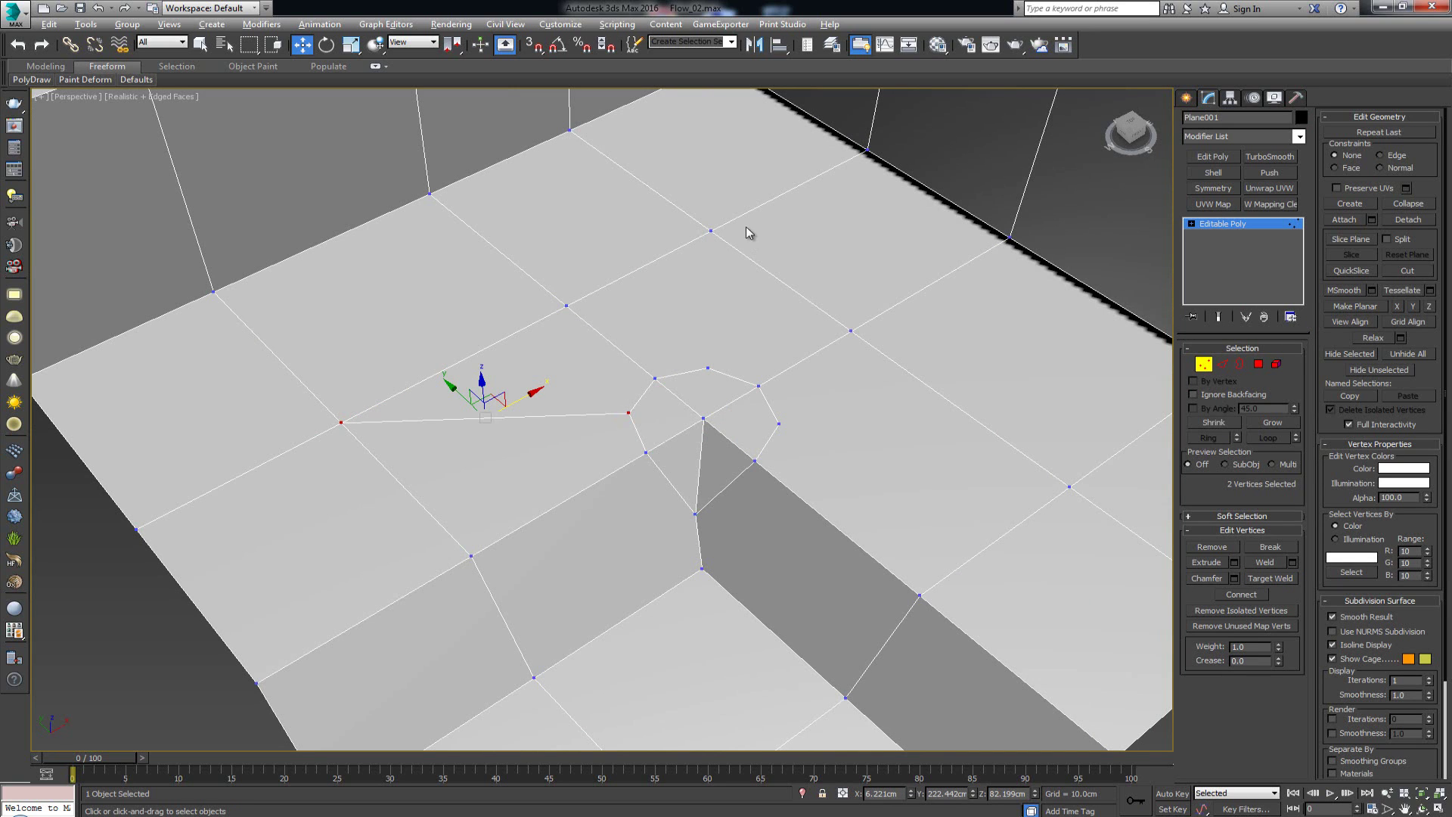
click(711, 230)
ctrl+click(707, 370)
key(ctrl+shift+e)
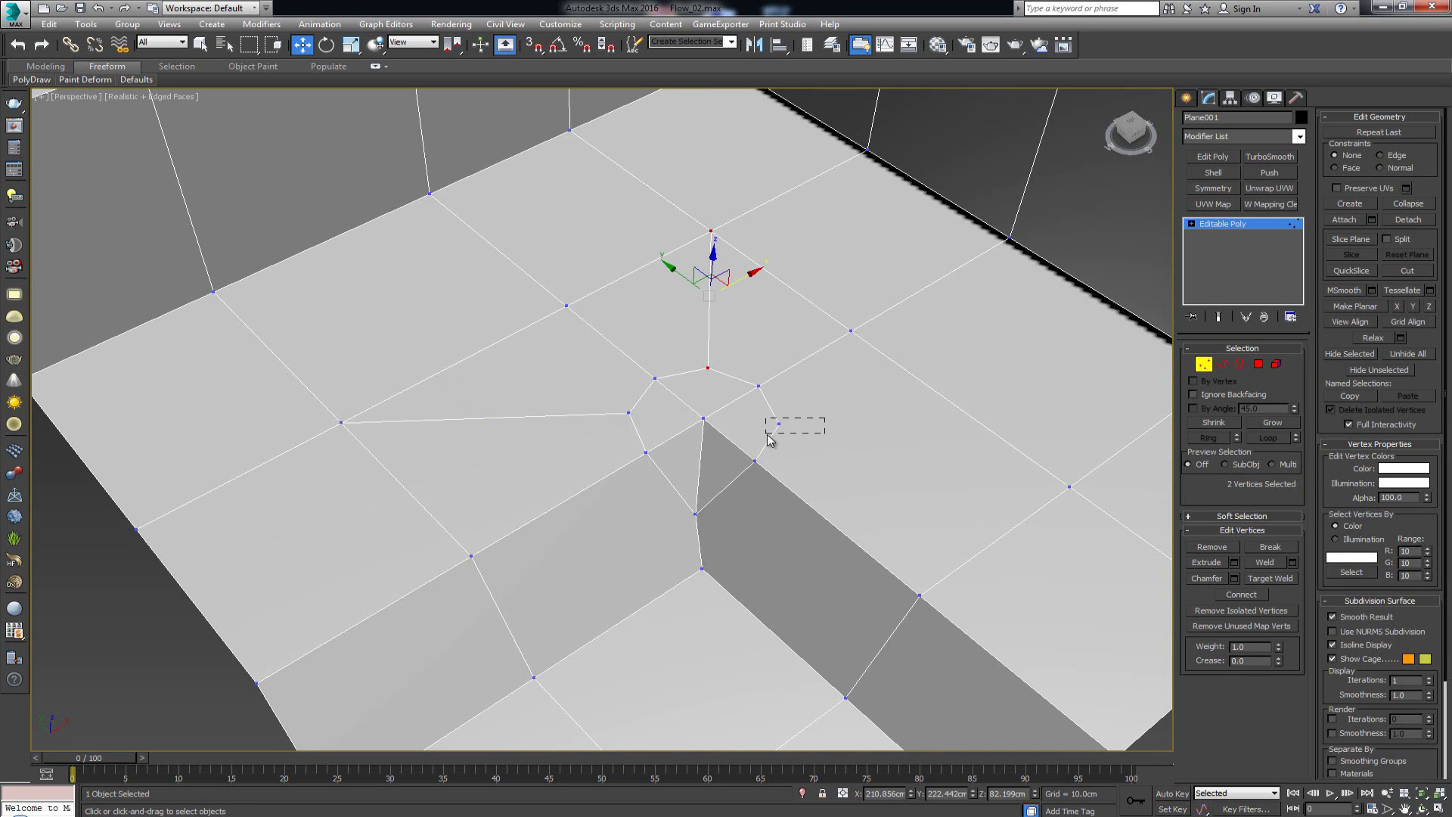
drag(769, 438, 766, 435)
ctrl+click(1070, 486)
key(ctrl+shift+e)
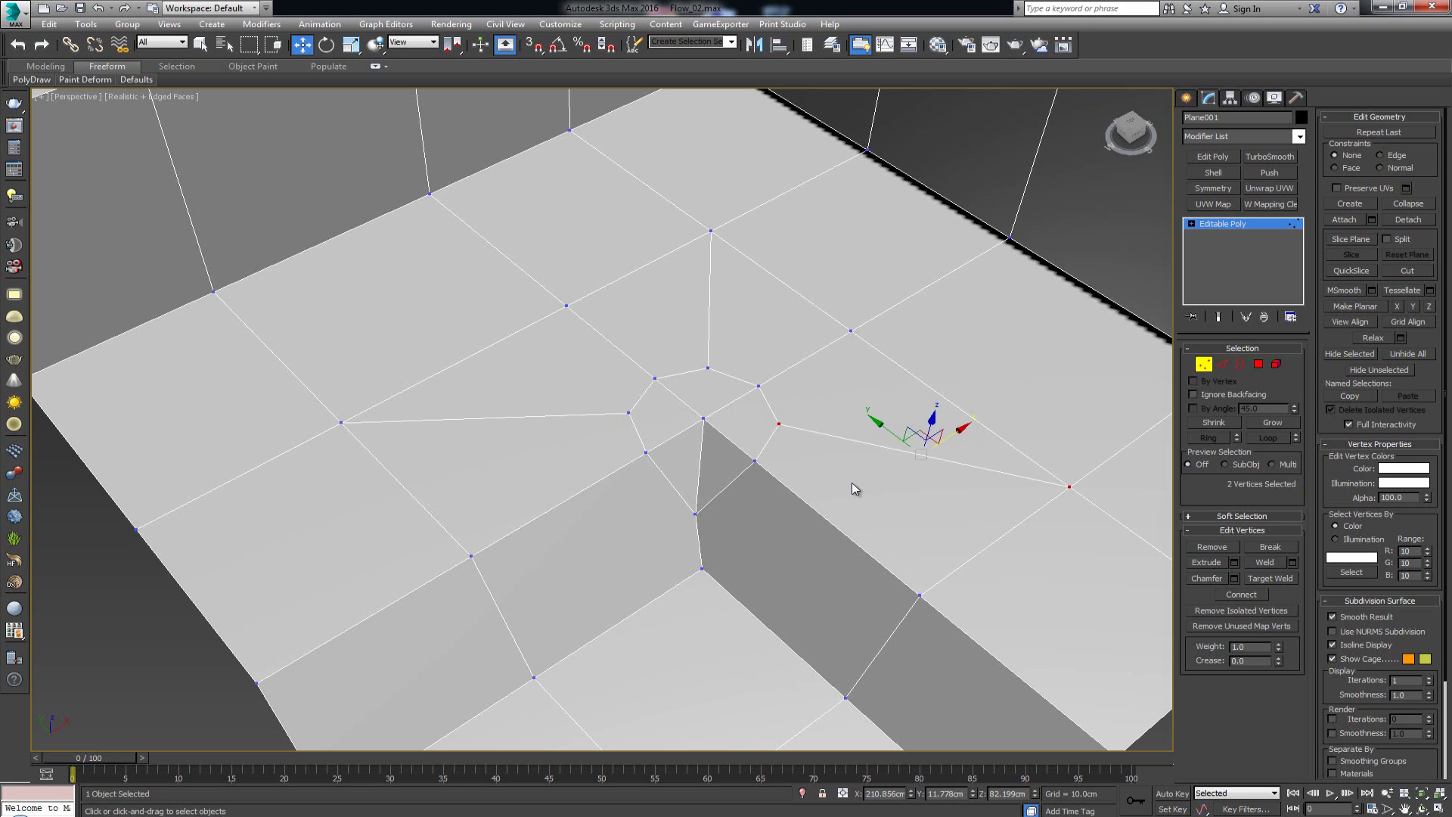
click(853, 485)
Delete the five polygons inside the octagon to open a hole at the step's corner
click(1258, 363)
click(728, 397)
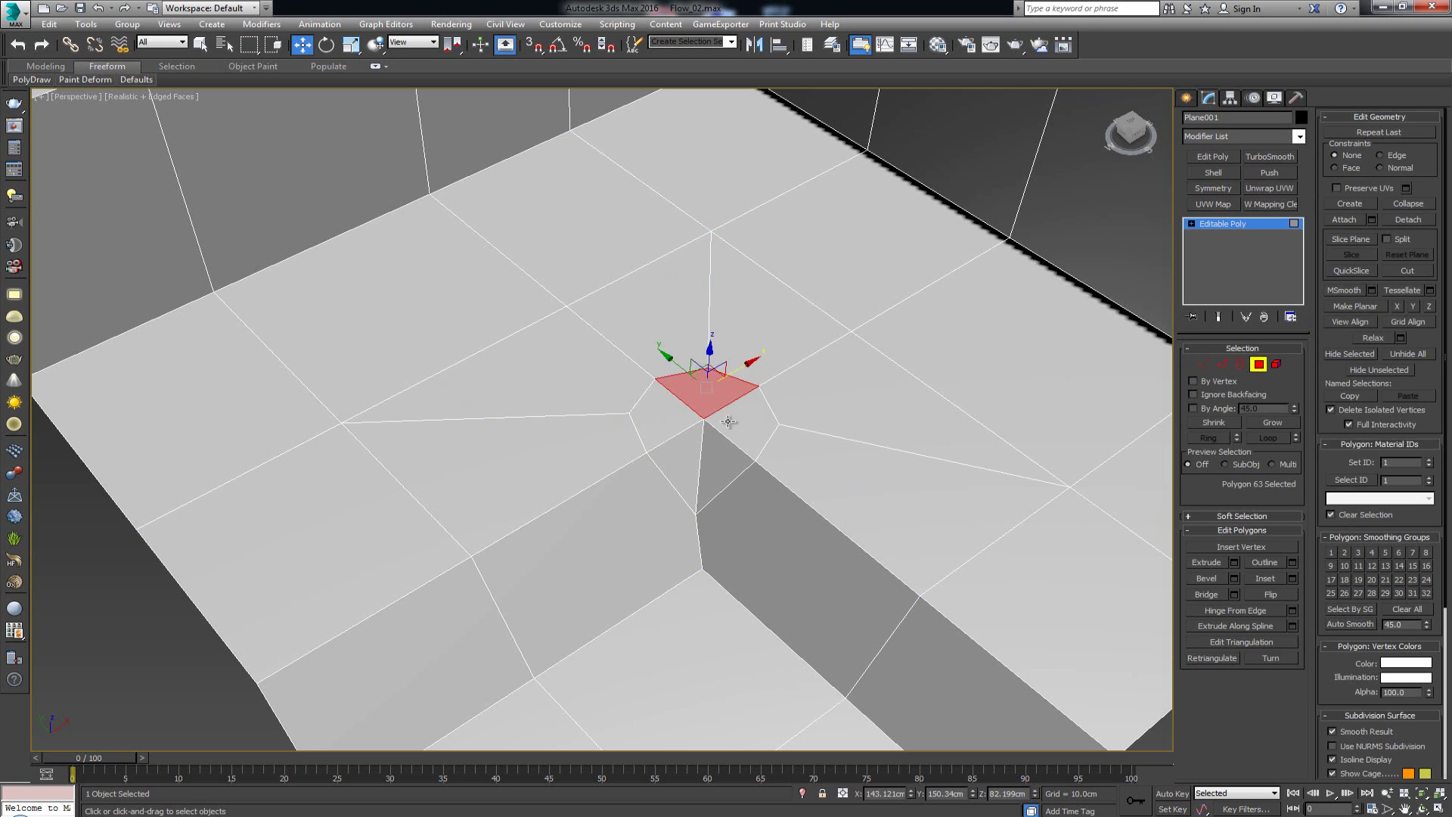
ctrl+click(722, 461)
ctrl+click(665, 409)
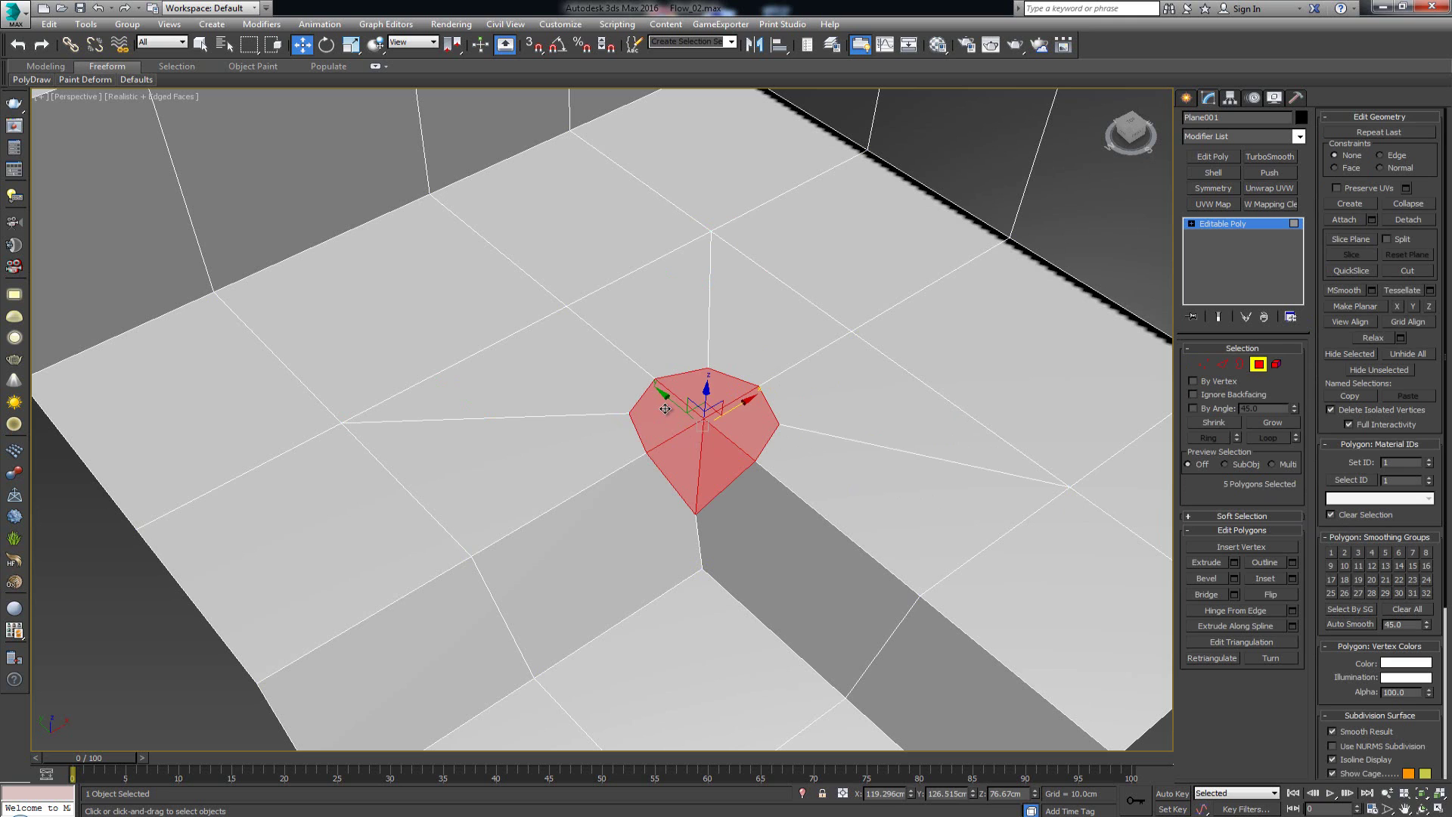
key(Delete)
Extend the octagonal hole's border straight up along Z to form an open eight-sided column
key(3)
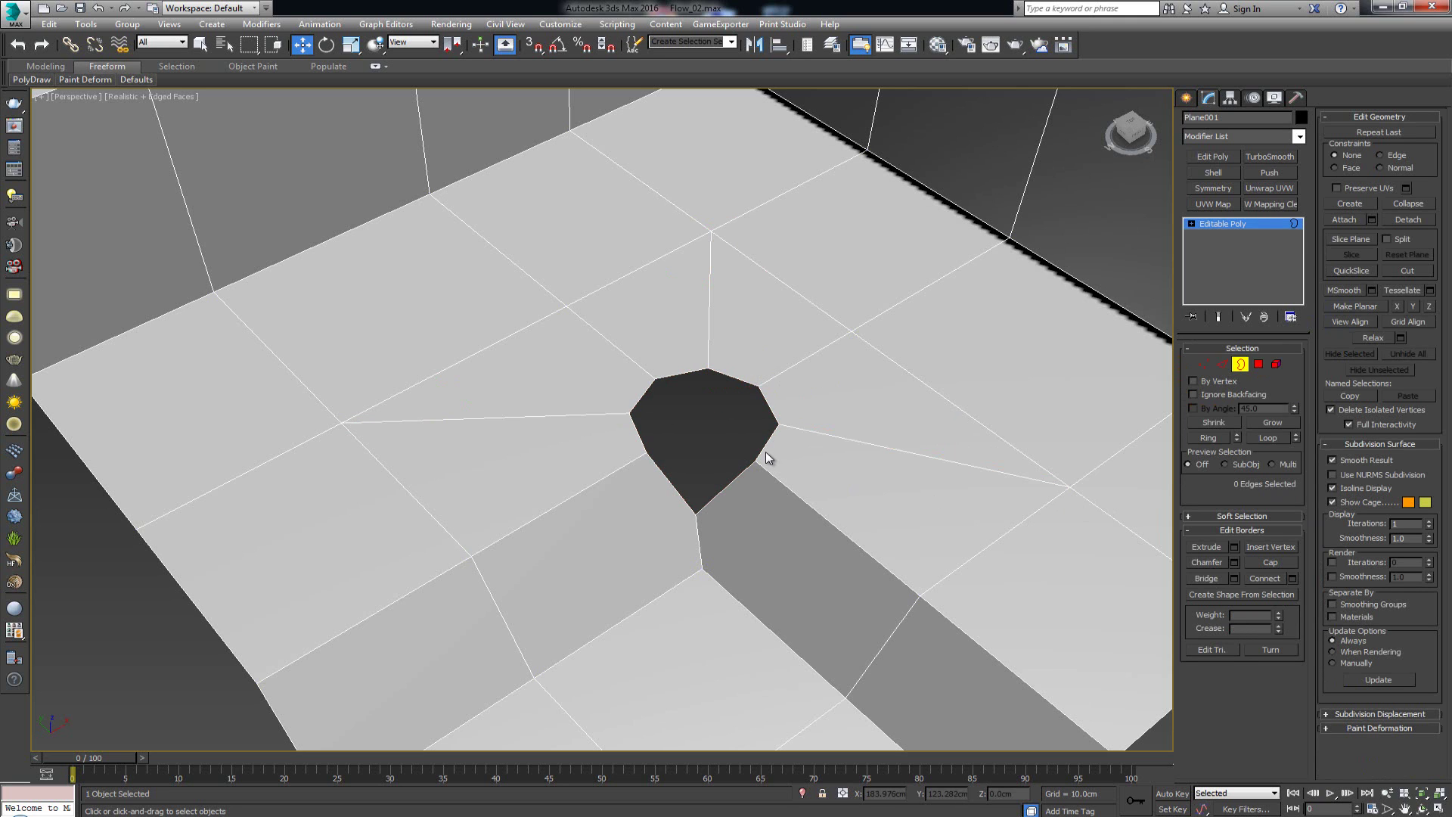
click(765, 451)
alt+middle_drag(729, 476, 784, 448)
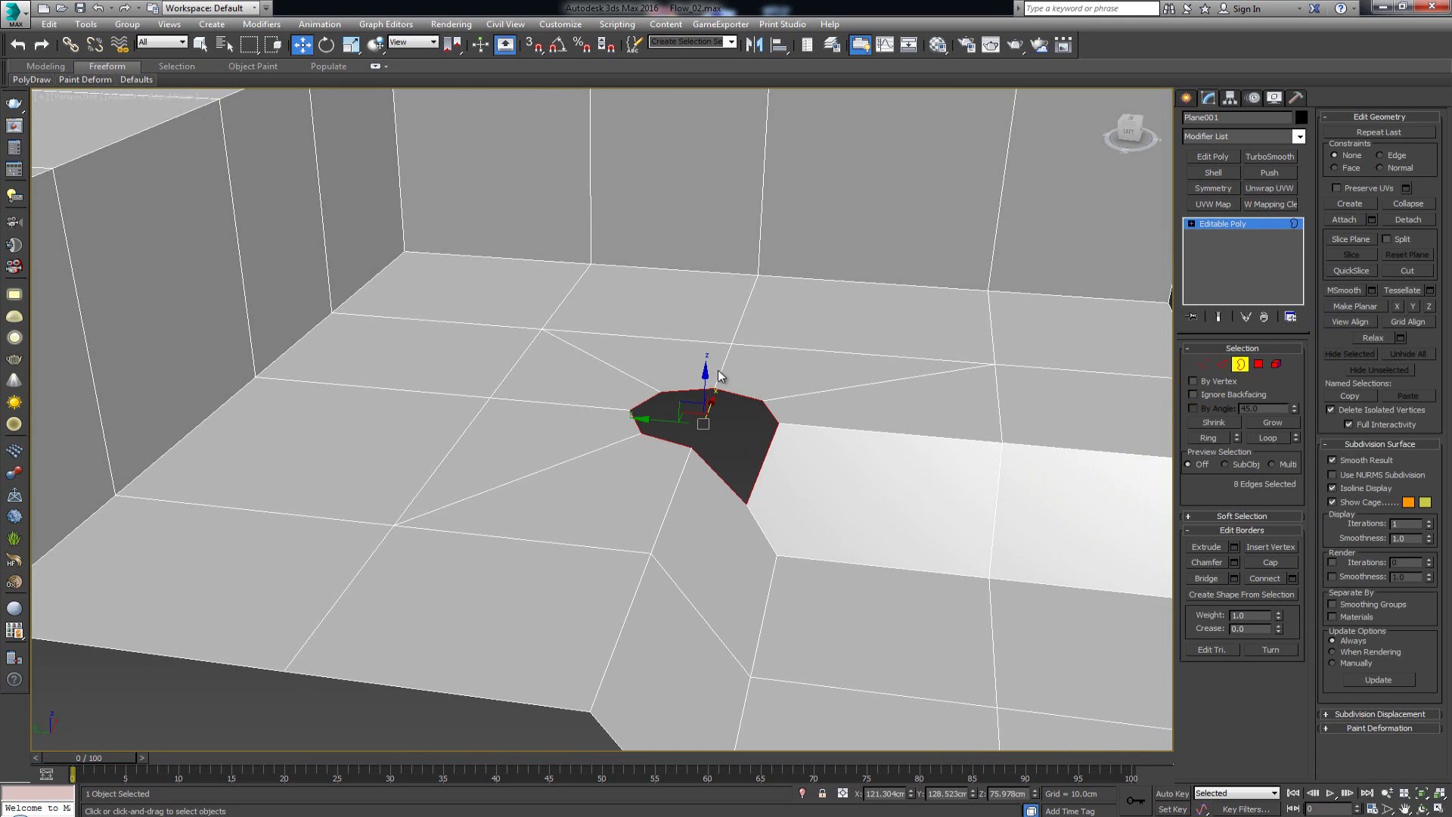
shift+drag(707, 382, 704, 229)
alt+middle_drag(750, 315, 702, 328)
Scale the column's top border along Z until the rim is flat
key(r)
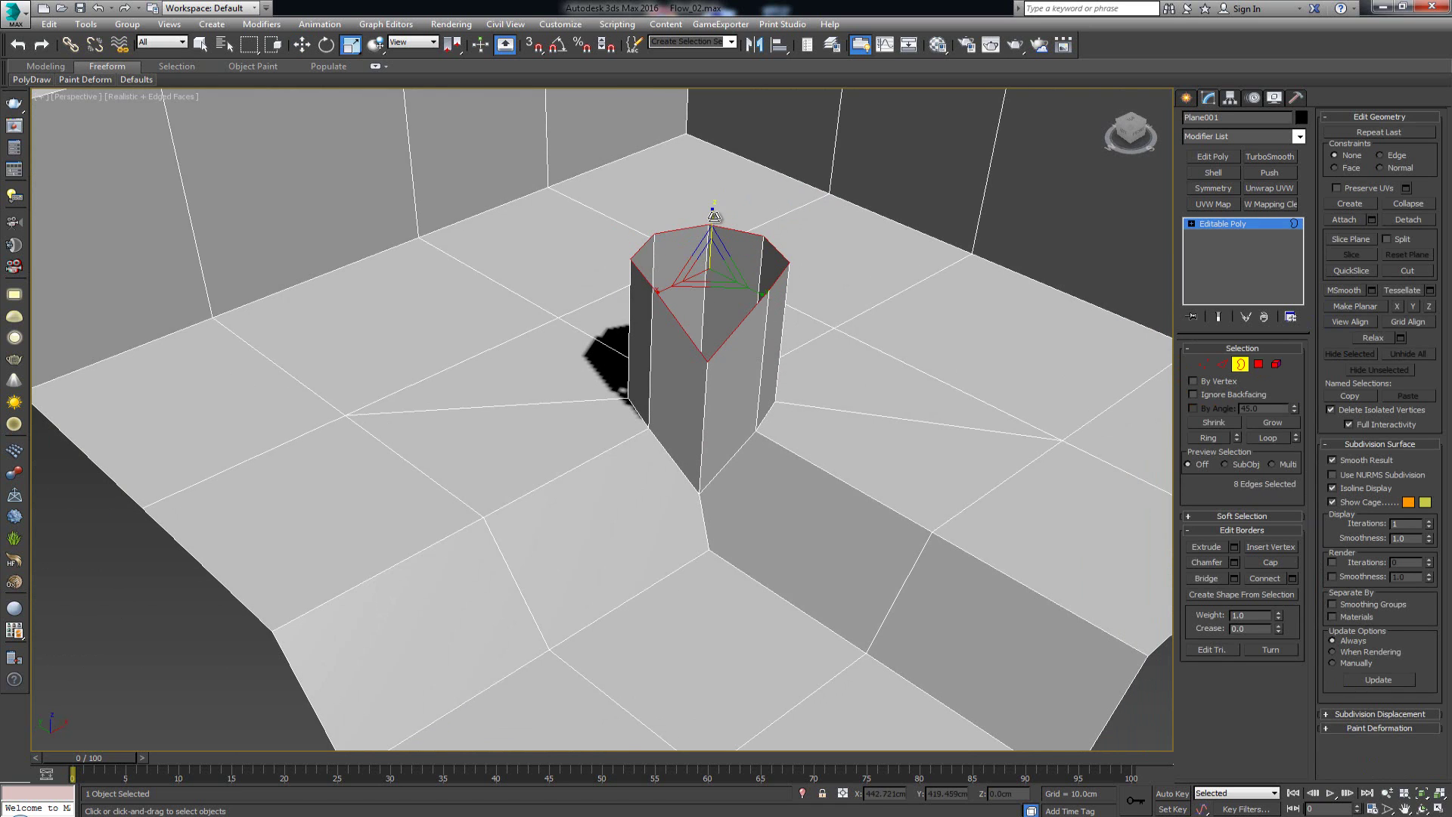
drag(715, 217, 742, 776)
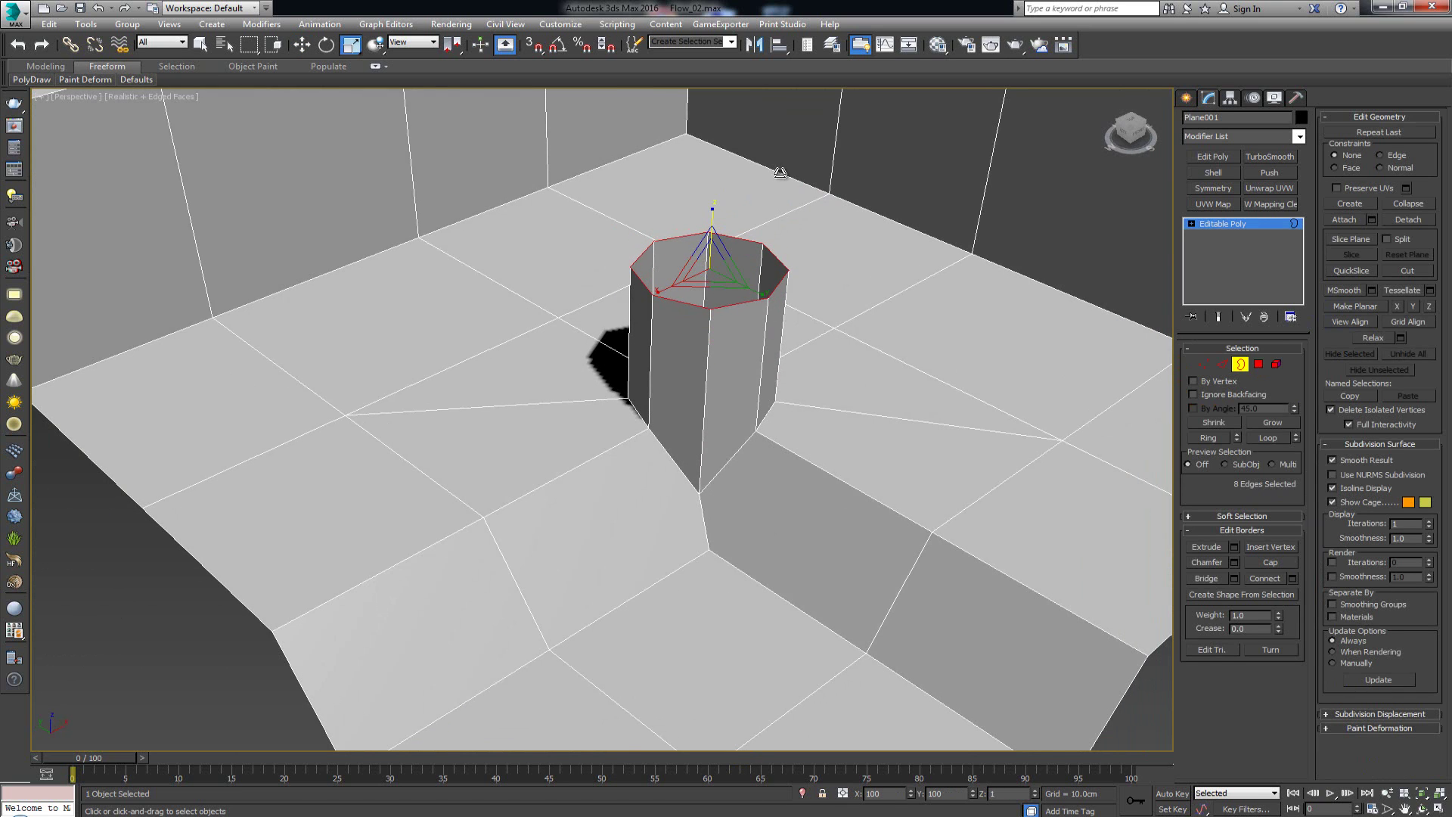
drag(780, 173, 729, 619)
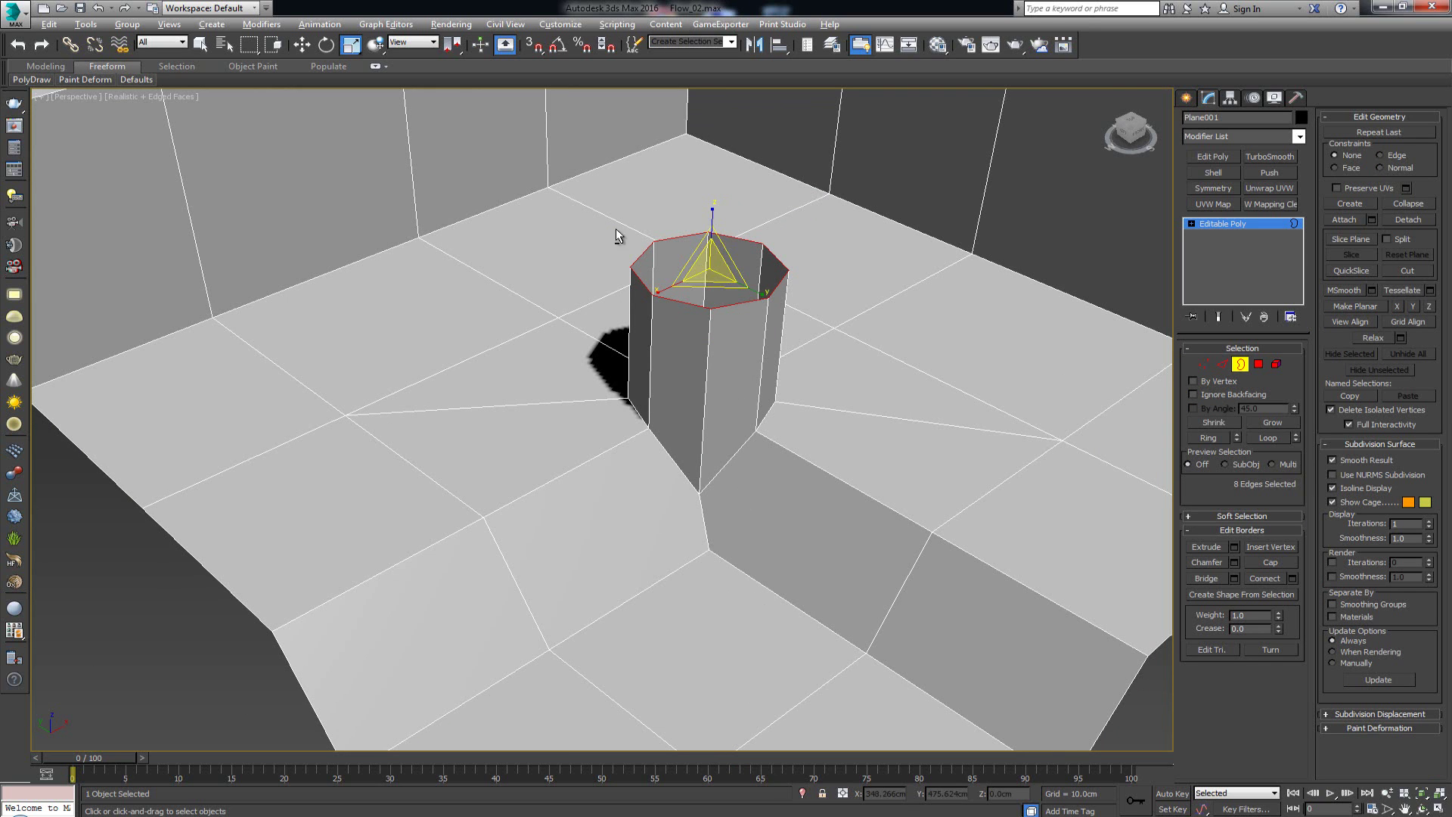
Try capping the column's top border with a single polygon, and undo the cap
mouse_move(615, 229)
alt+middle_down()
mouse_move(684, 188)
mouse_move(625, 224)
alt+middle_up()
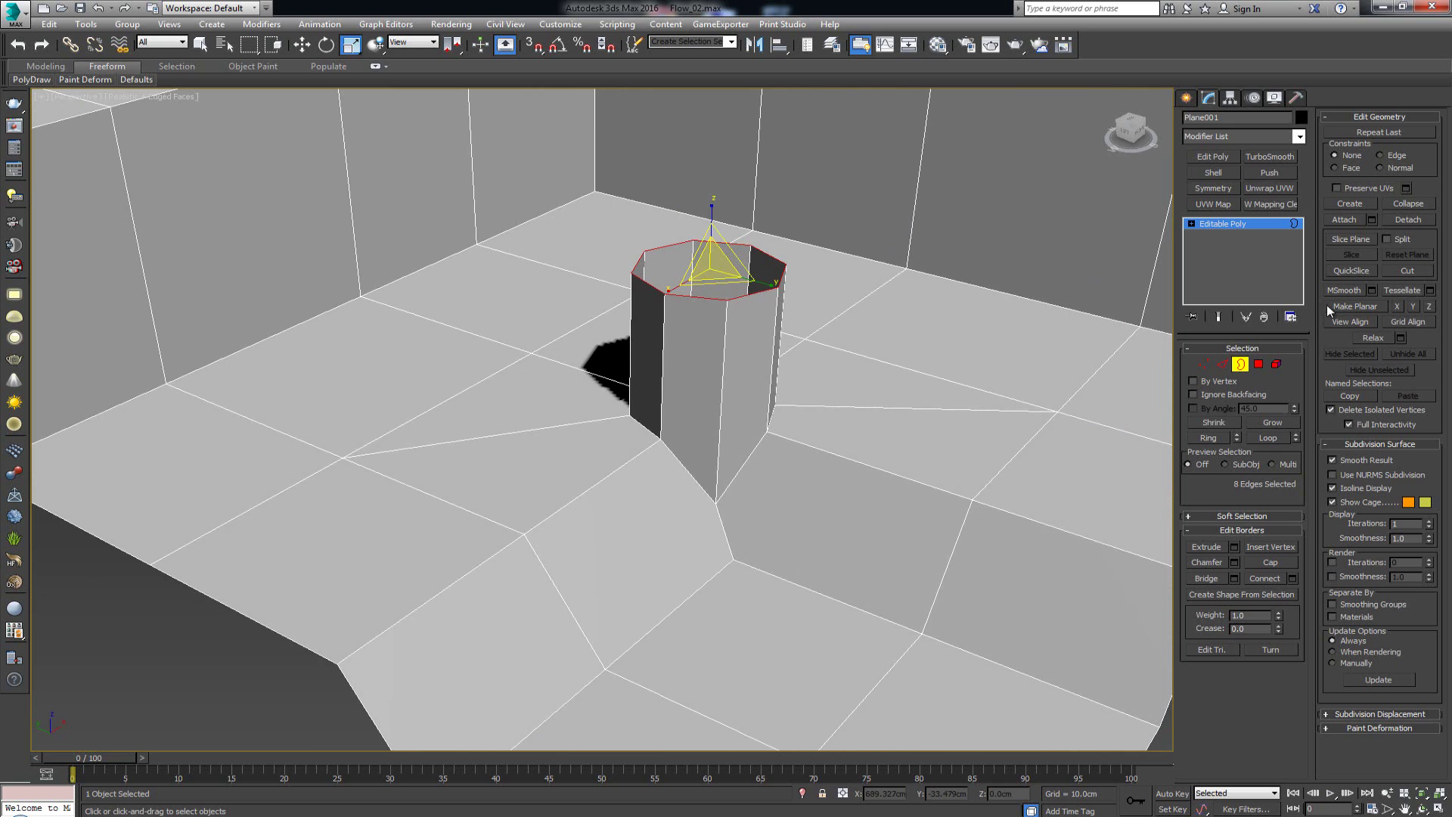
scroll(732, 197, up, 4)
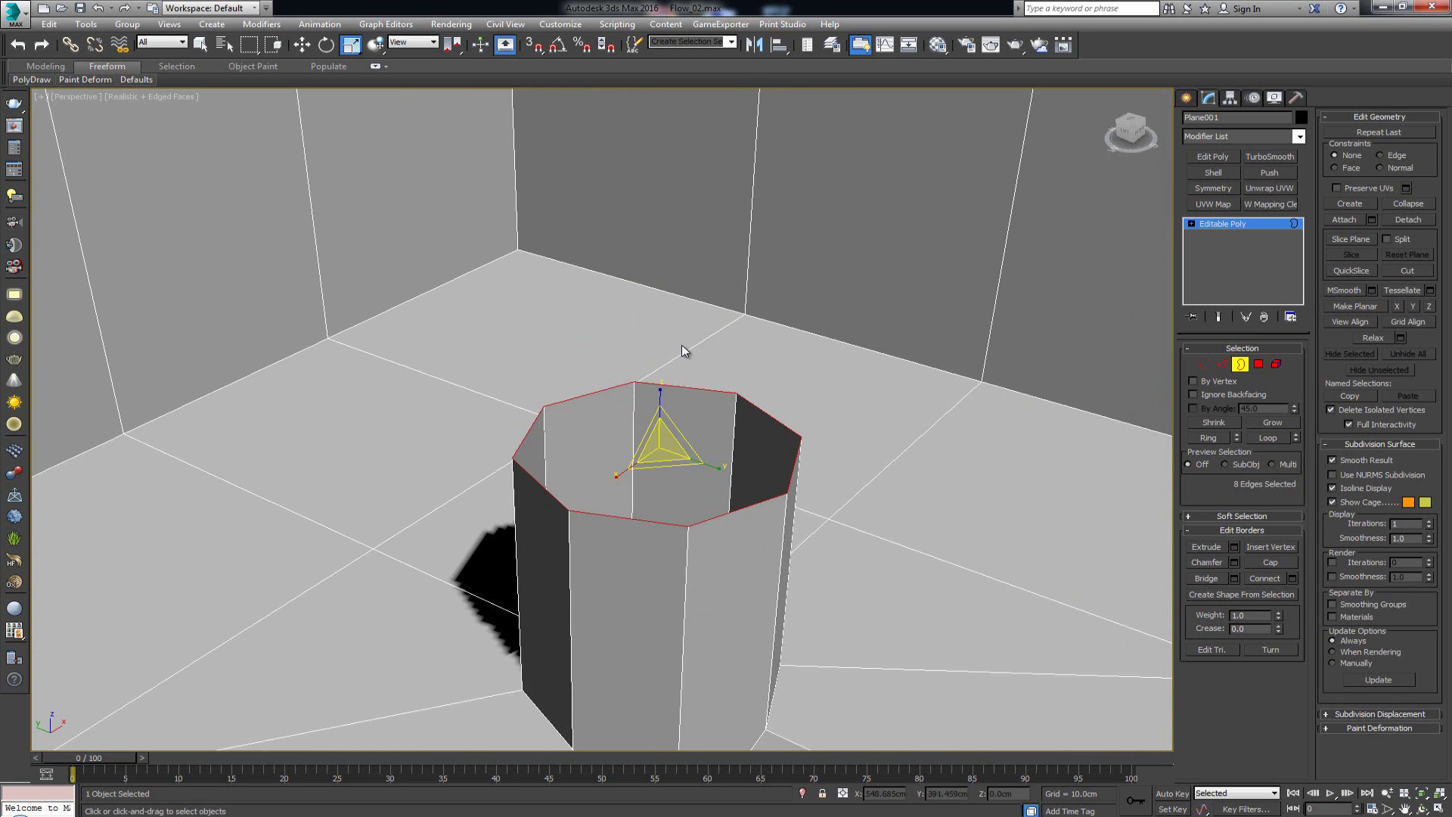
alt+middle_drag(682, 349, 703, 292)
scroll(691, 285, up, 3)
scroll(691, 266, down, 2)
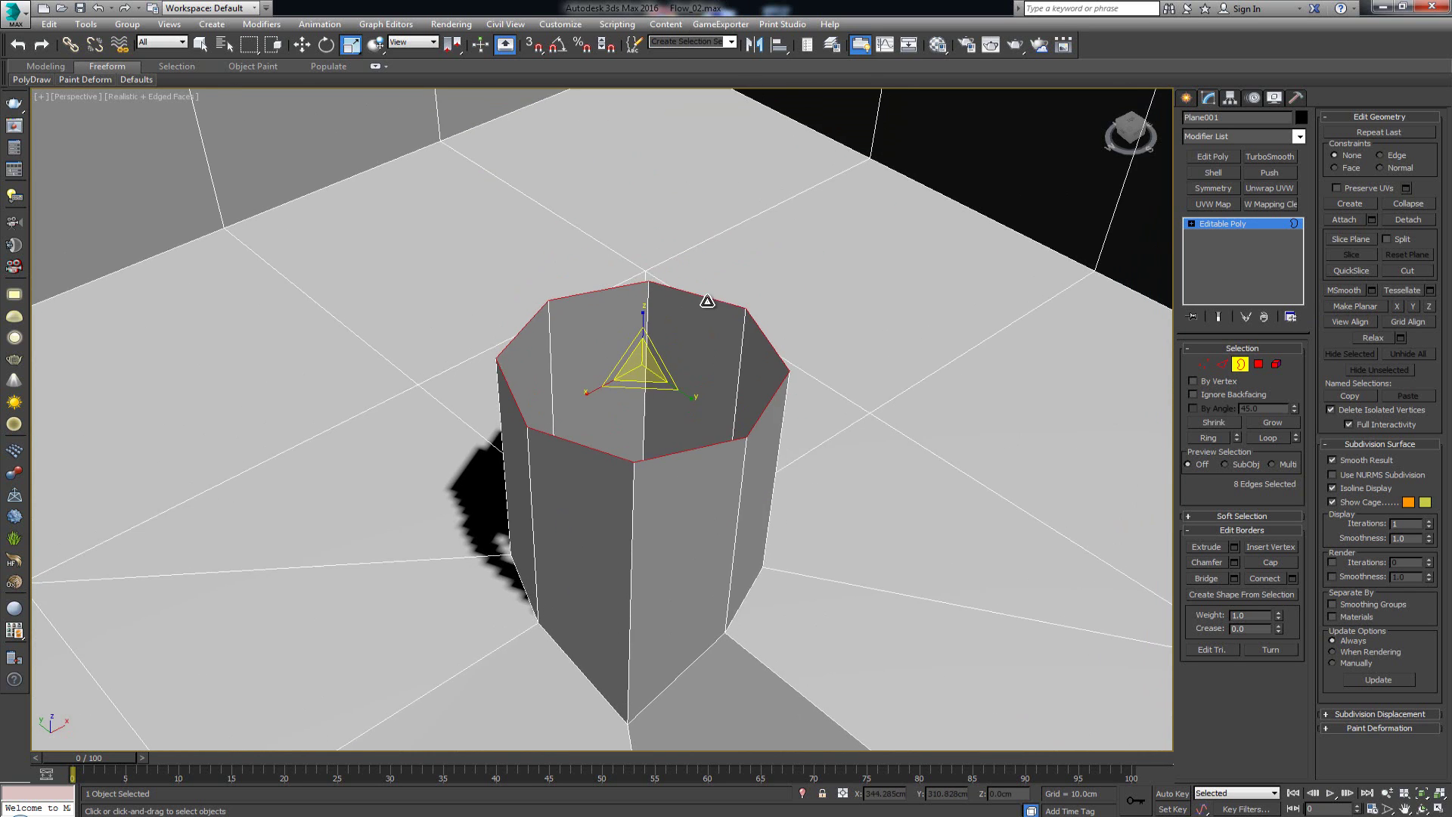
click(1221, 365)
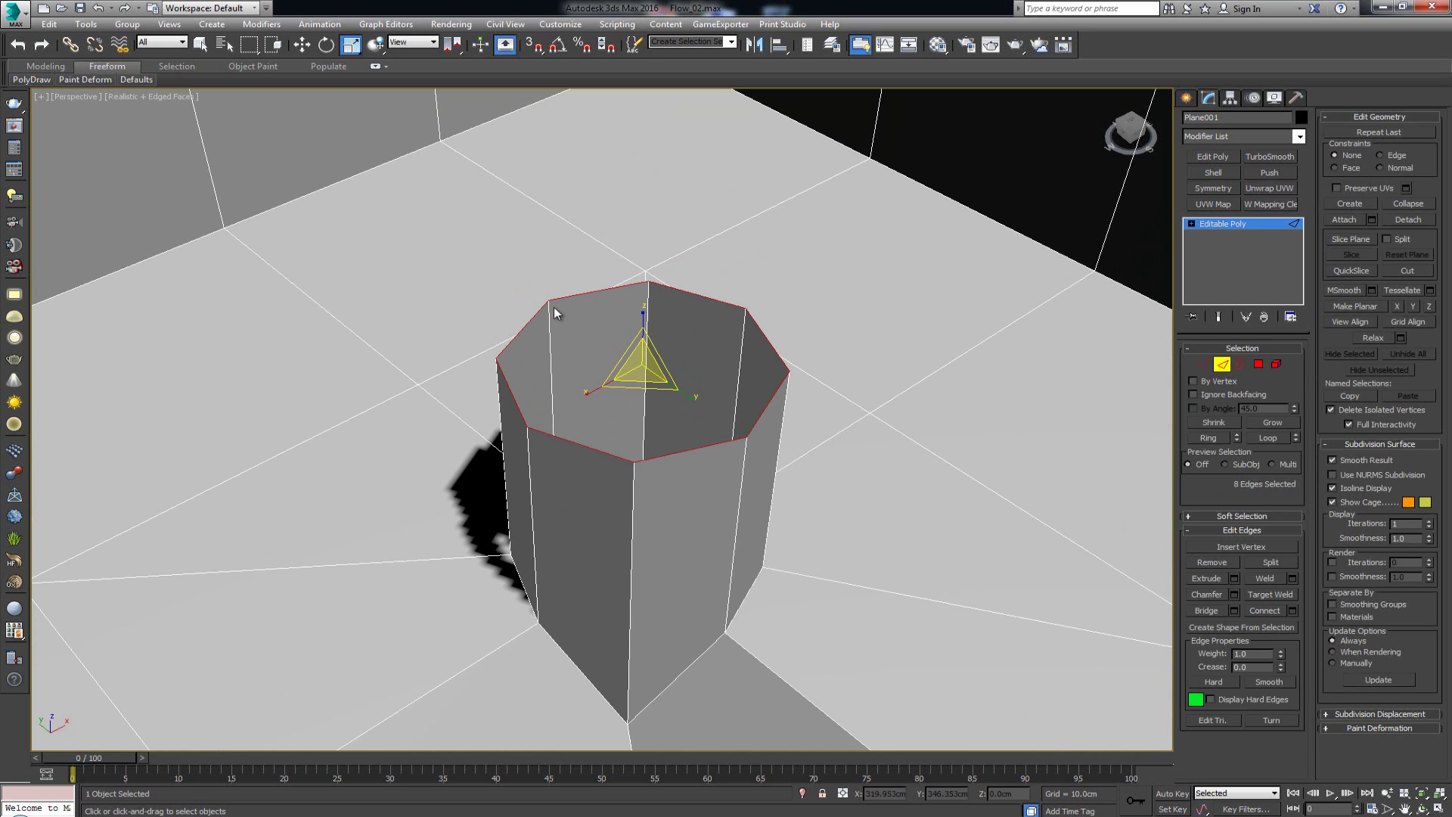
mouse_move(587, 310)
alt+middle_down()
mouse_move(649, 315)
mouse_move(581, 305)
alt+middle_up()
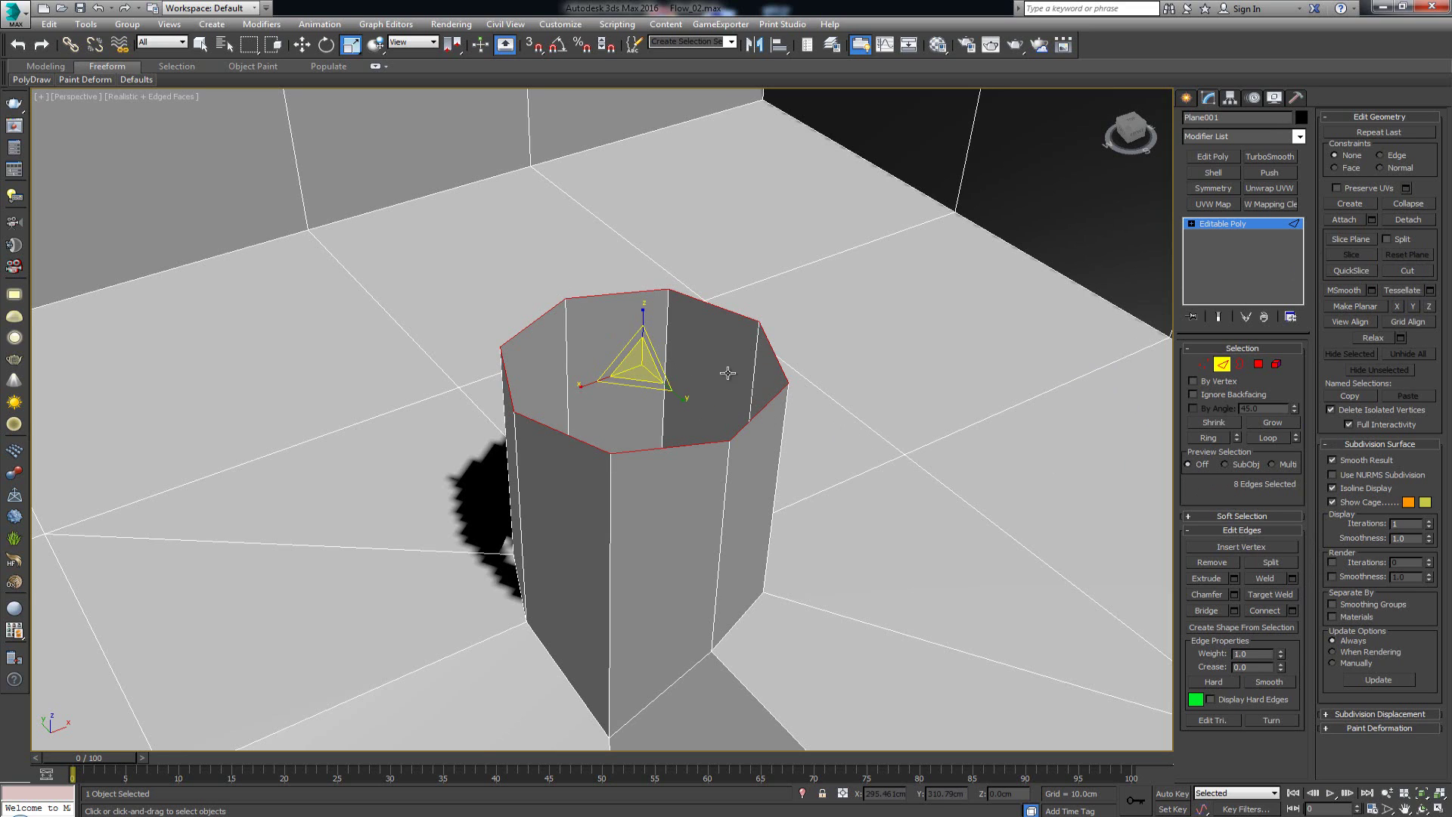
click(1237, 366)
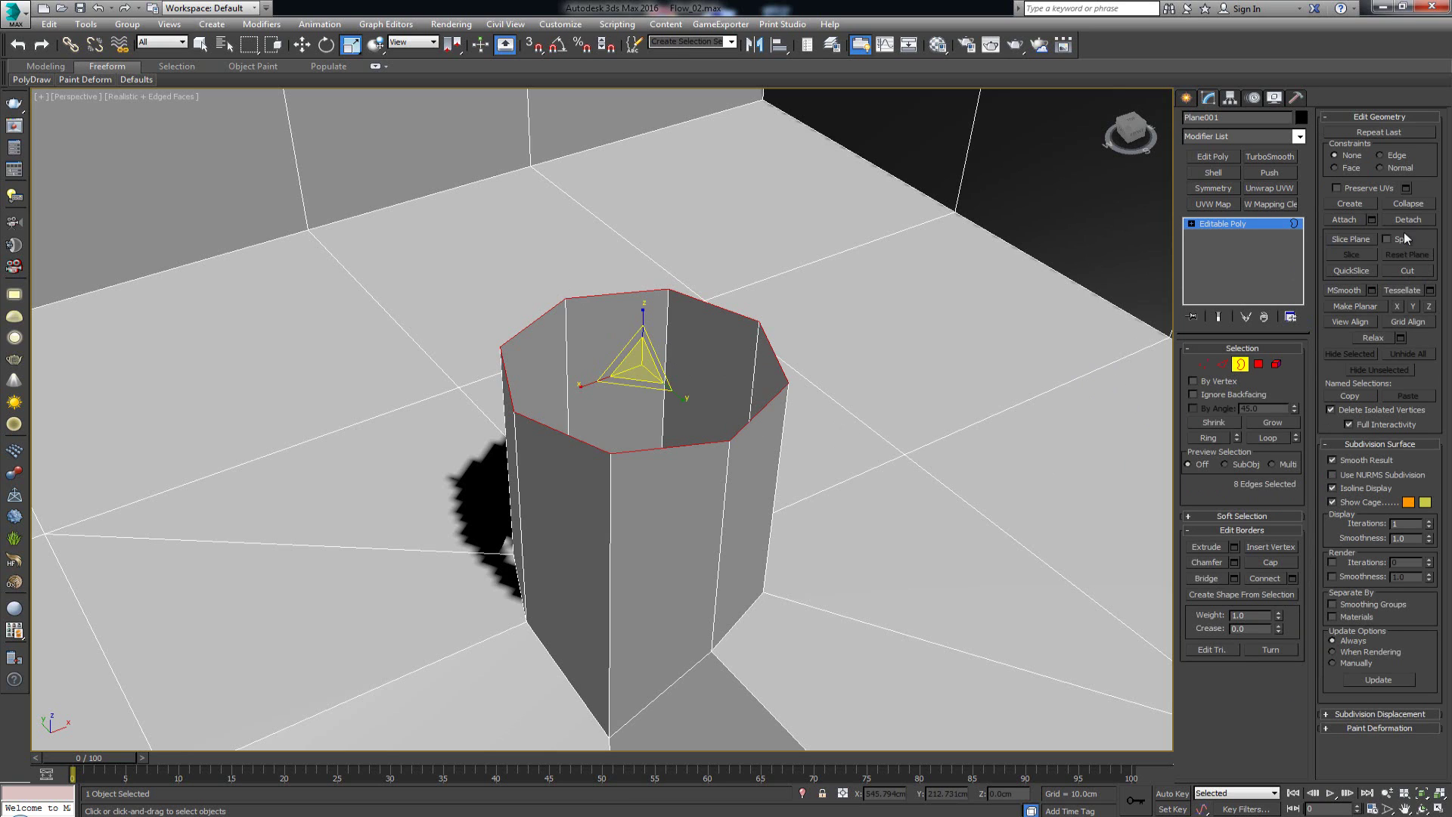
click(1279, 562)
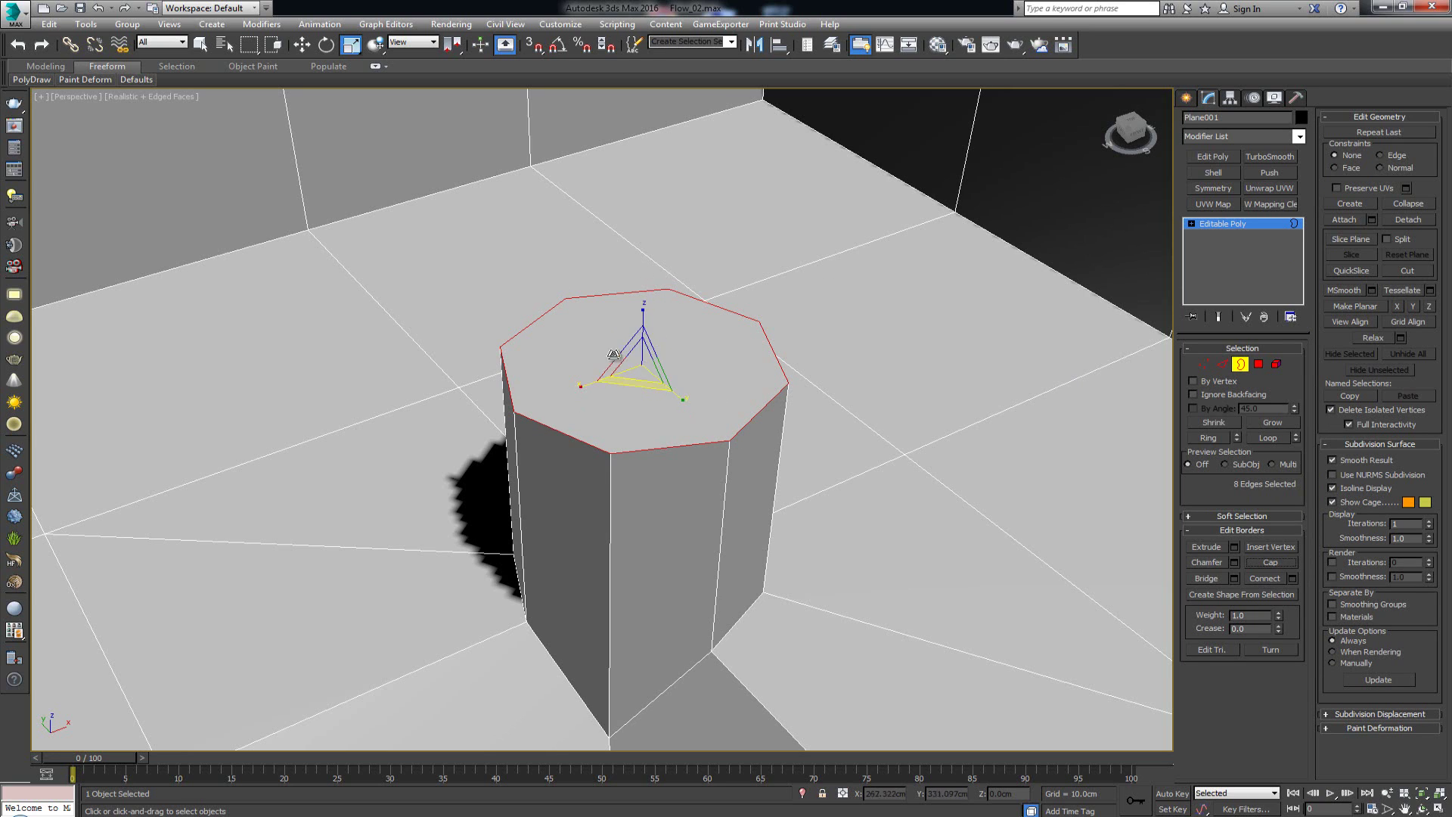
key(ctrl+z)
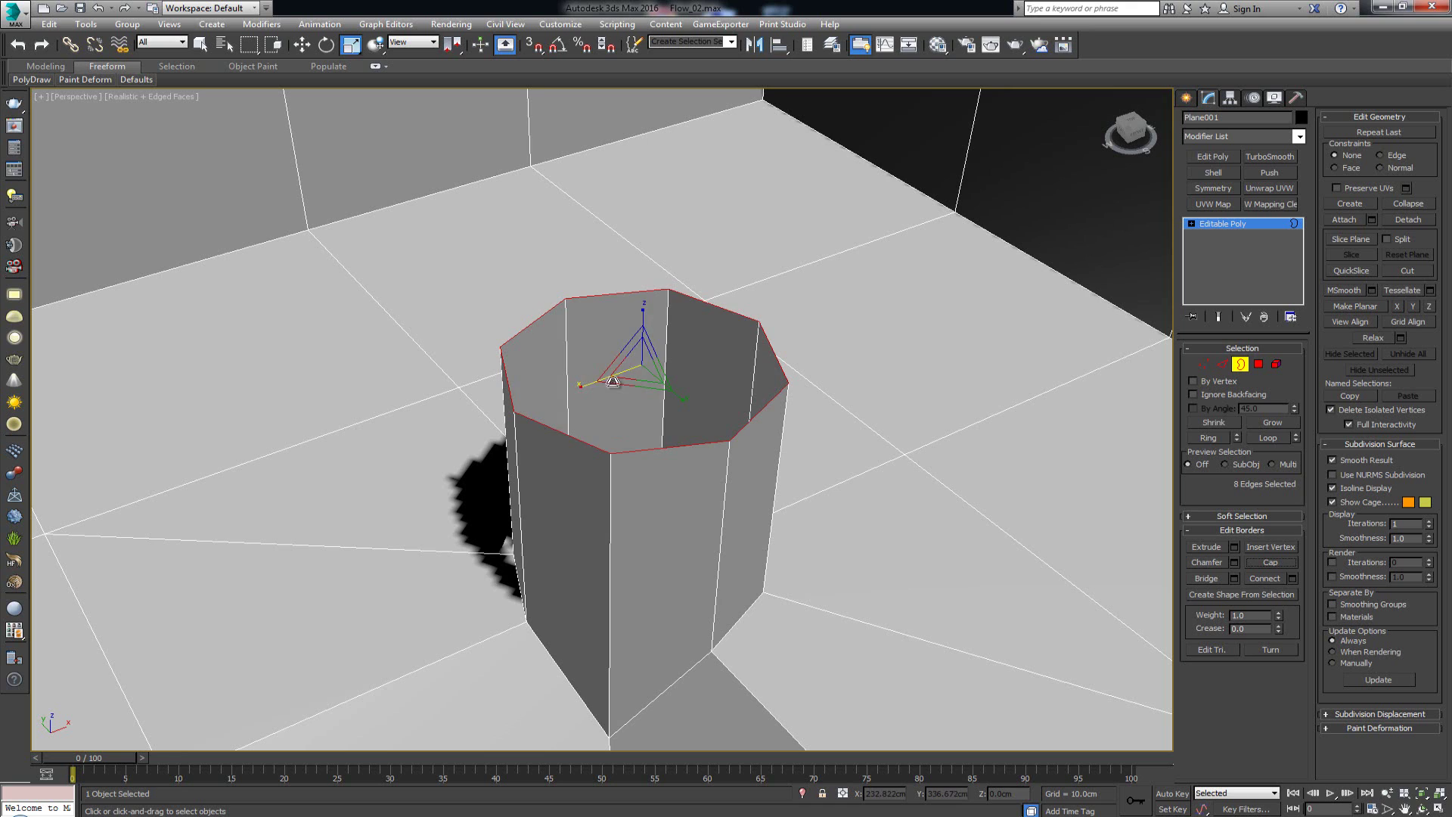
Bridge the column's rim edges, excluding two opposite ones, to close its top with four-sided polygons
click(1223, 364)
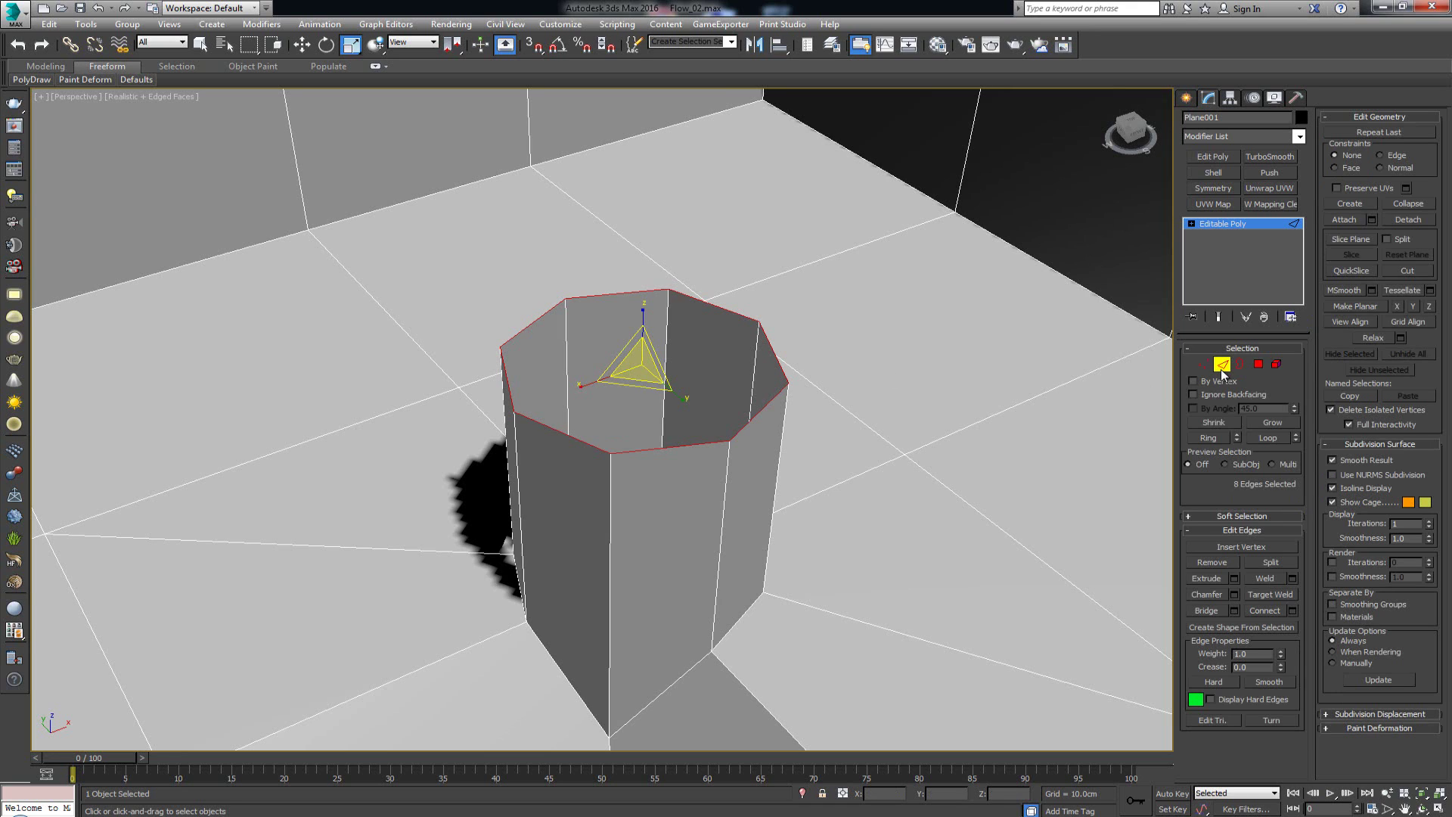
alt+click(506, 382)
alt+click(771, 350)
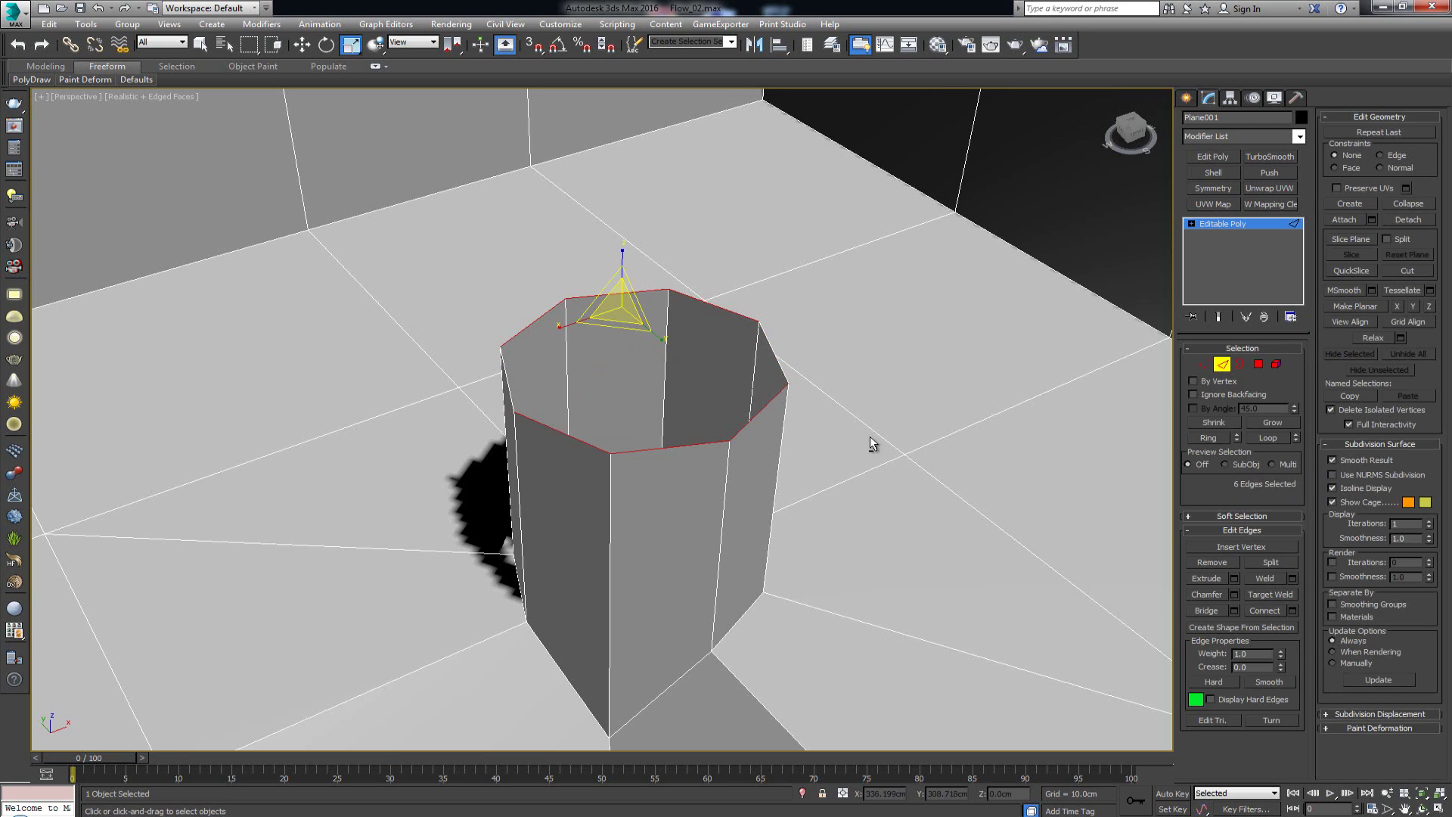
click(1220, 611)
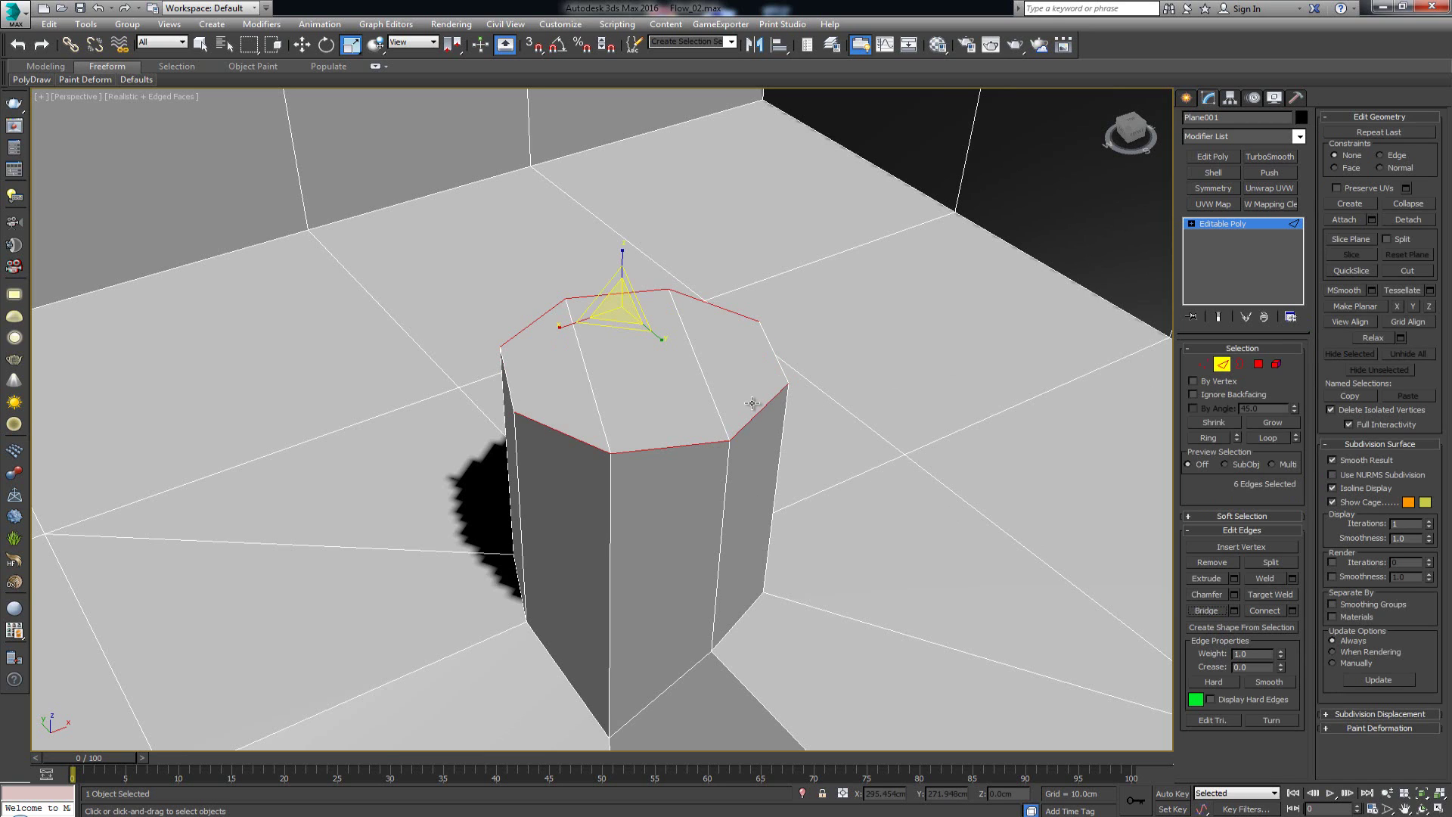
click(571, 411)
scroll(640, 414, down, 3)
alt+middle_drag(641, 415, 680, 427)
click(1222, 365)
scroll(658, 431, down, 3)
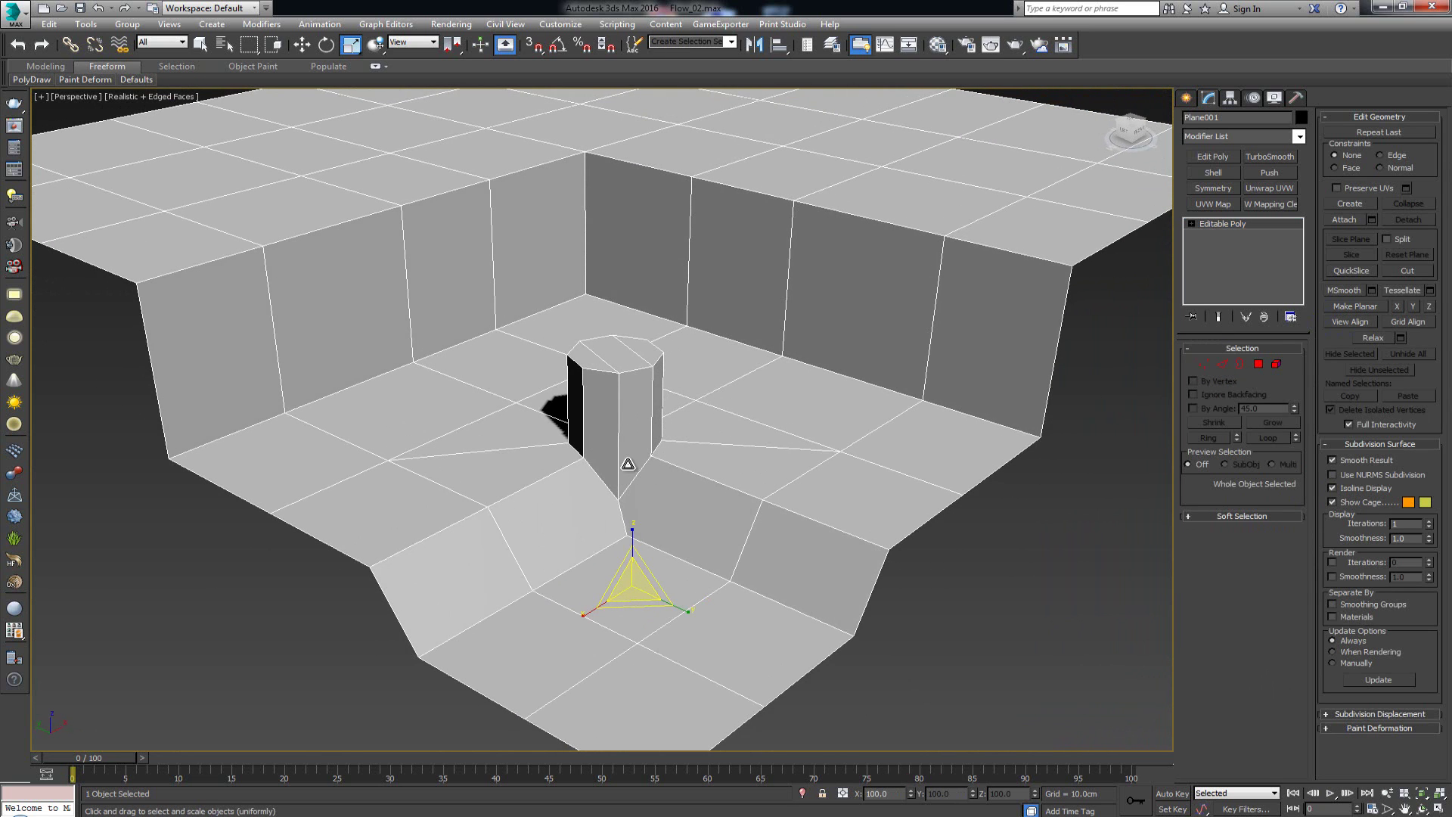
Add a CreaseSet modifier to the stepped plane with the capped column
scroll(691, 430, up, 4)
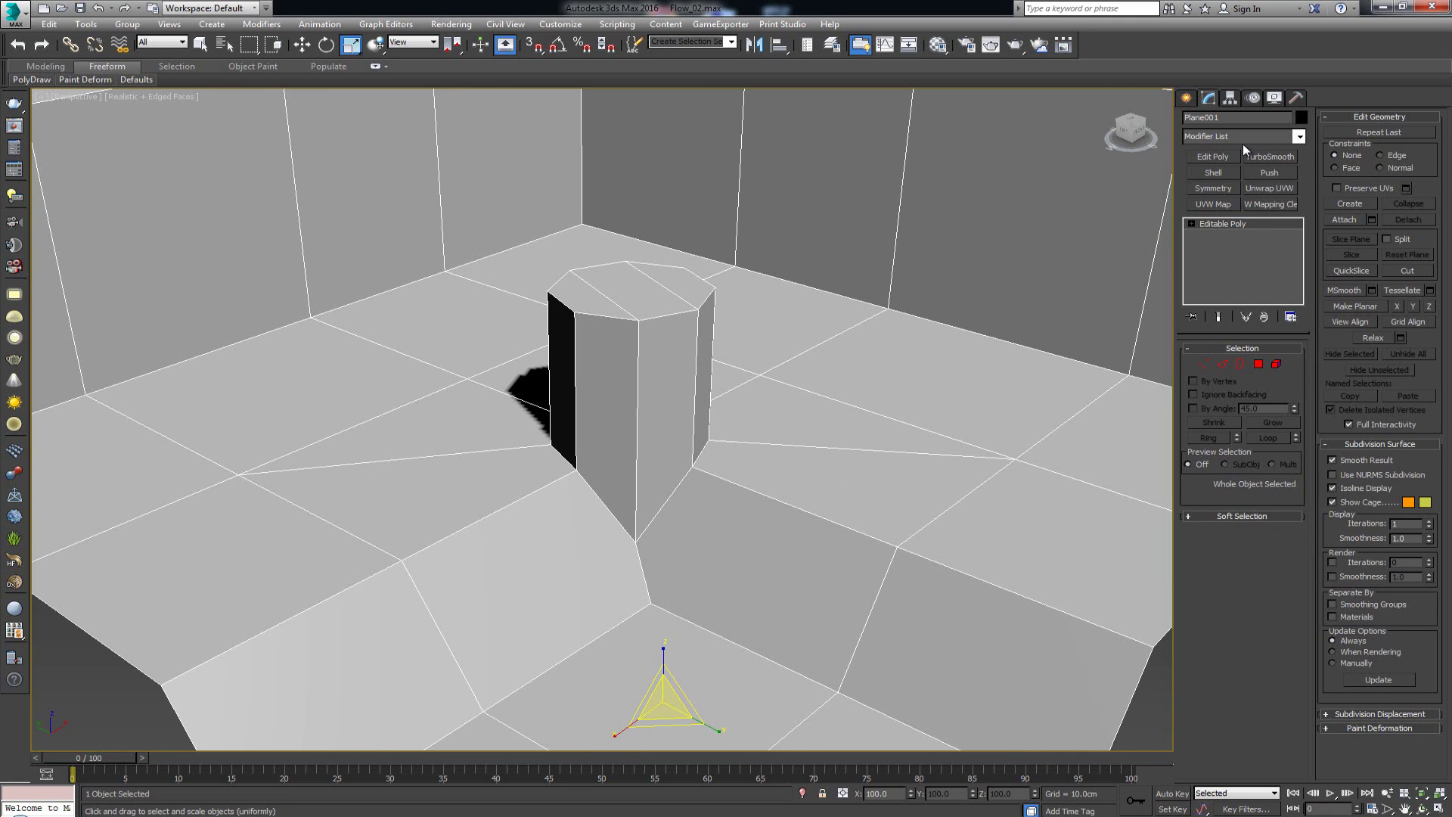
key(e)
alt+middle_drag(817, 347, 817, 341)
key(w)
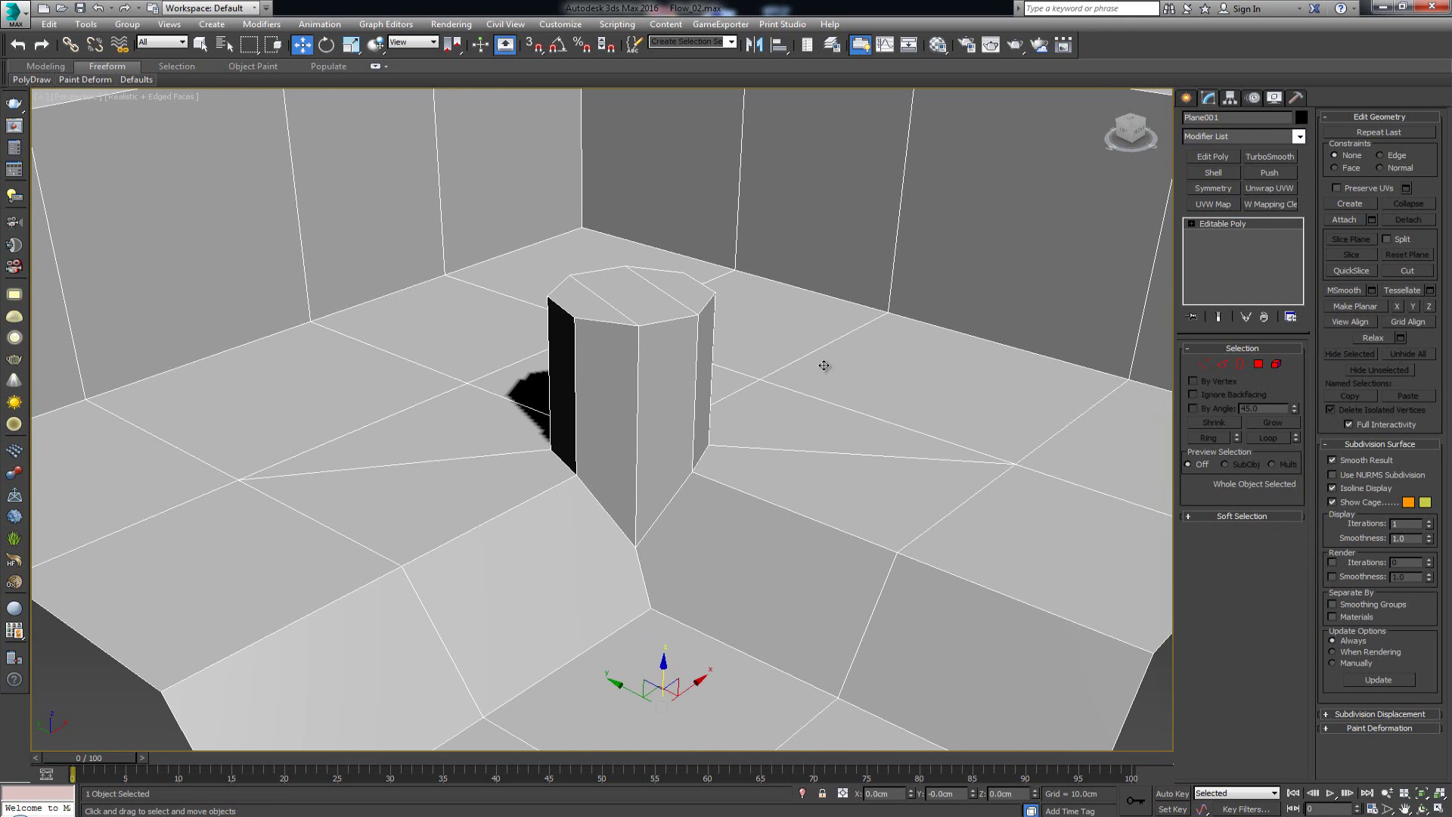
key(z)
scroll(1171, 182, up, 1)
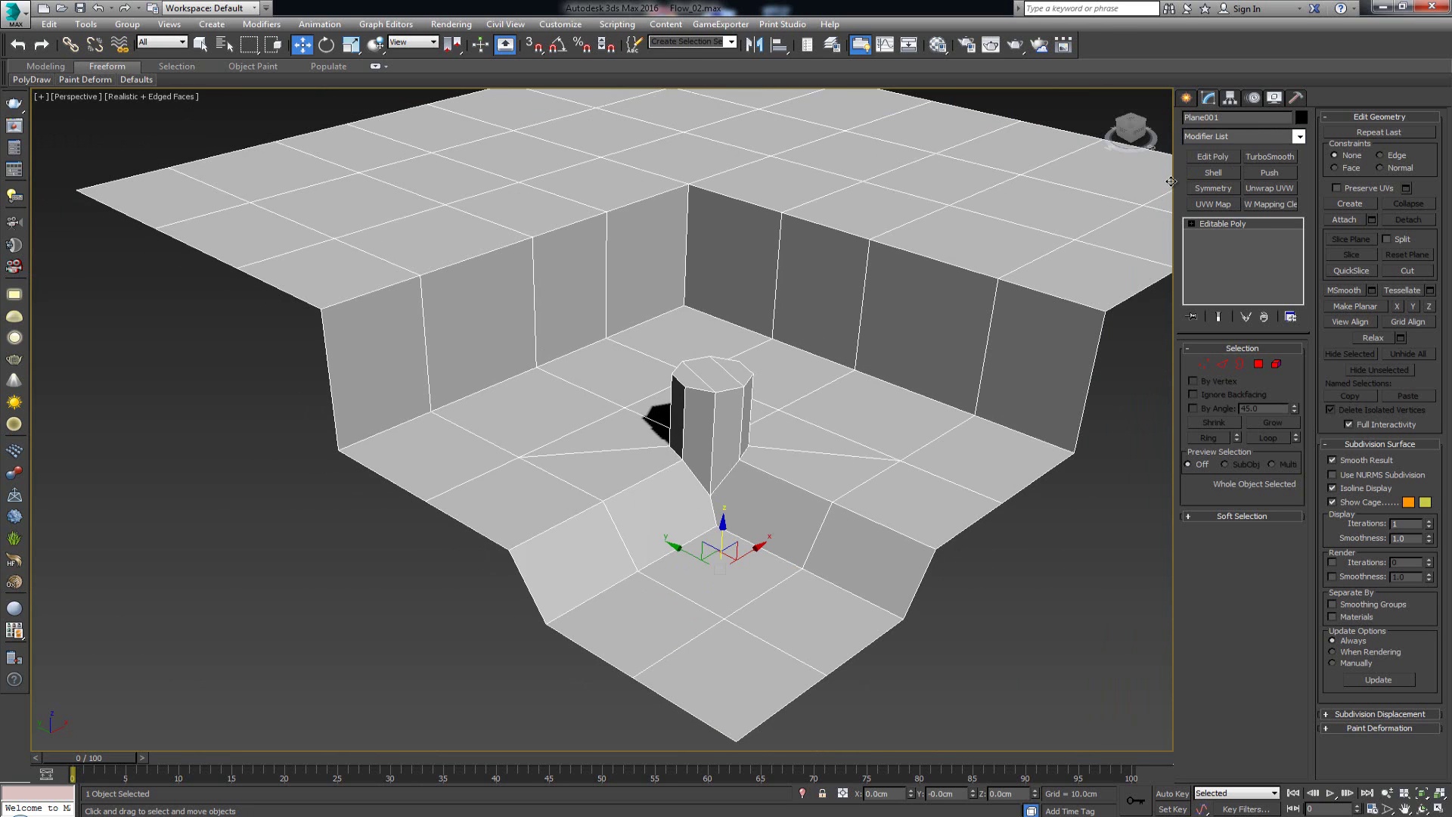
click(1227, 135)
key(c)
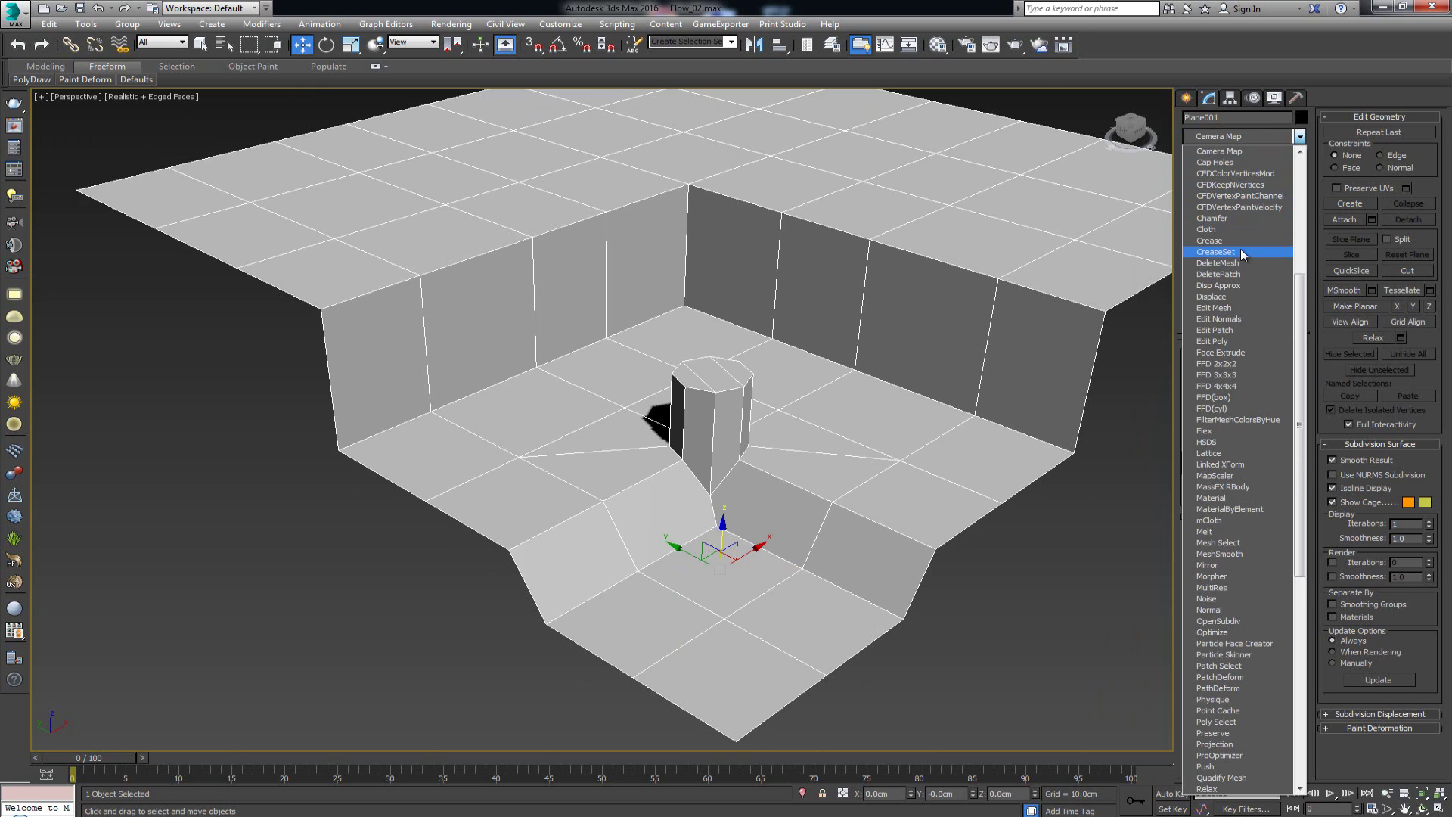
click(1240, 252)
middle_drag(864, 319, 811, 361)
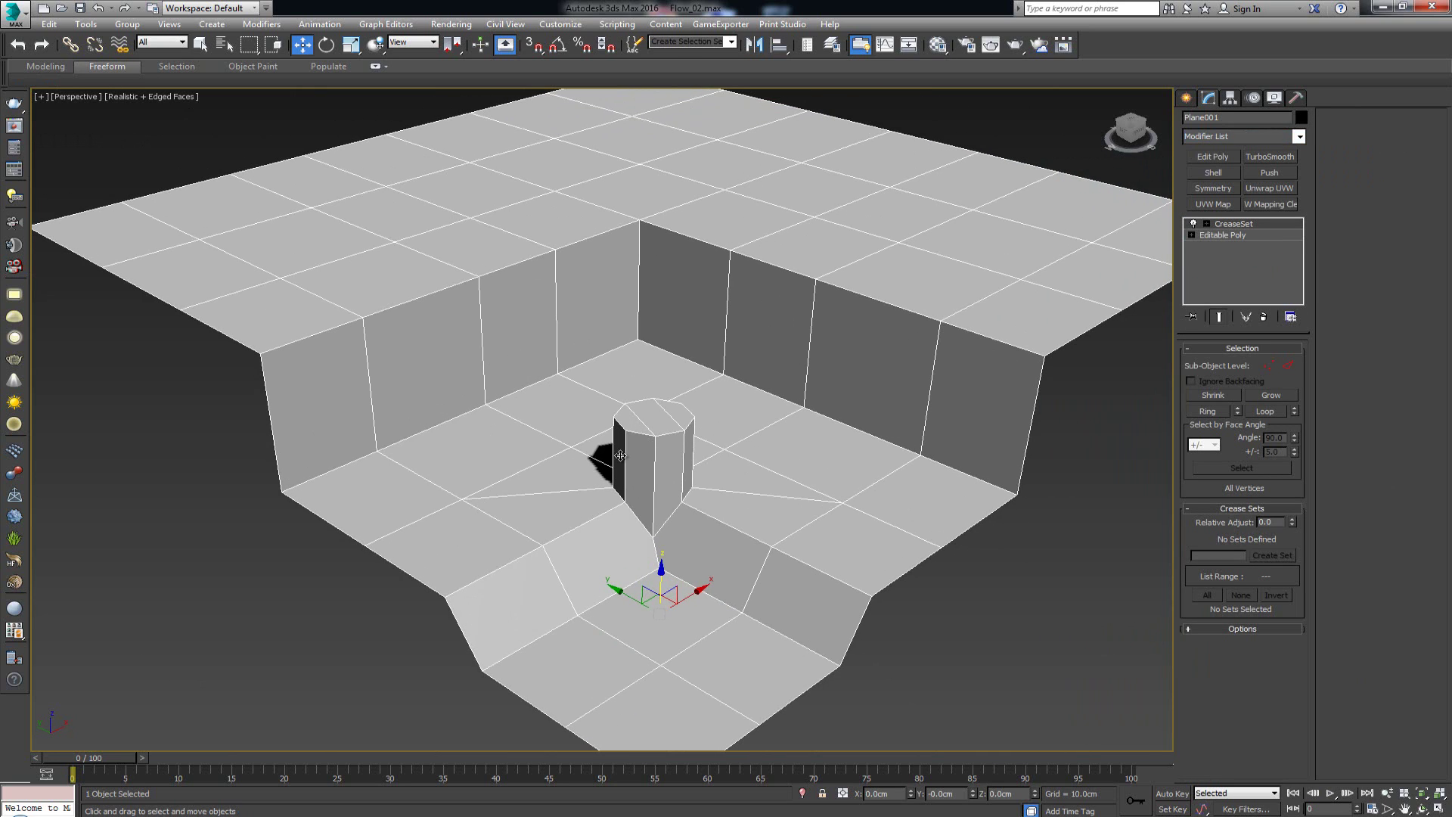
Select the upper step's top and bottom edge loops on both walls and create a crease set named Top_Crease
scroll(665, 522, up, 6)
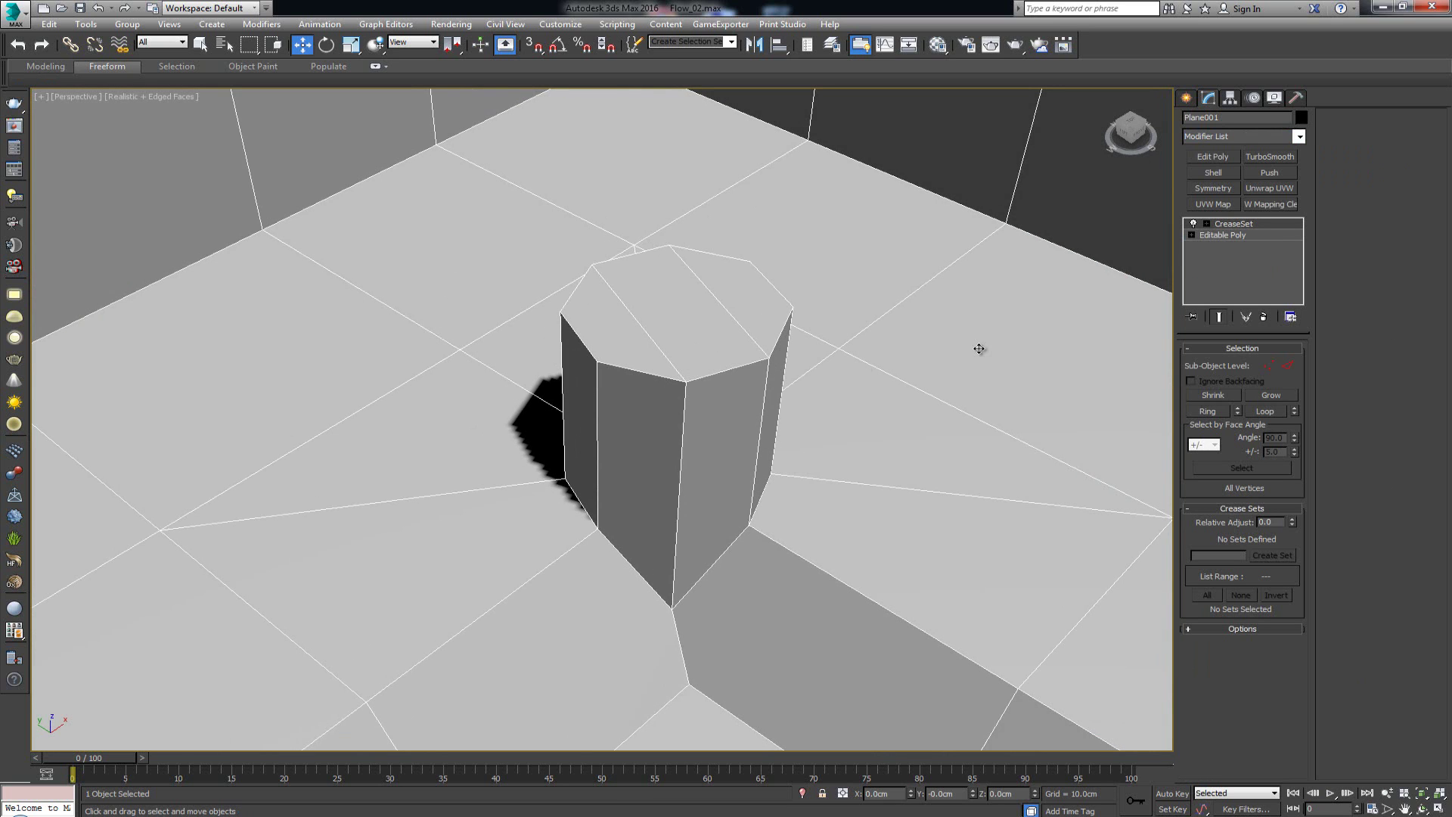
key(2)
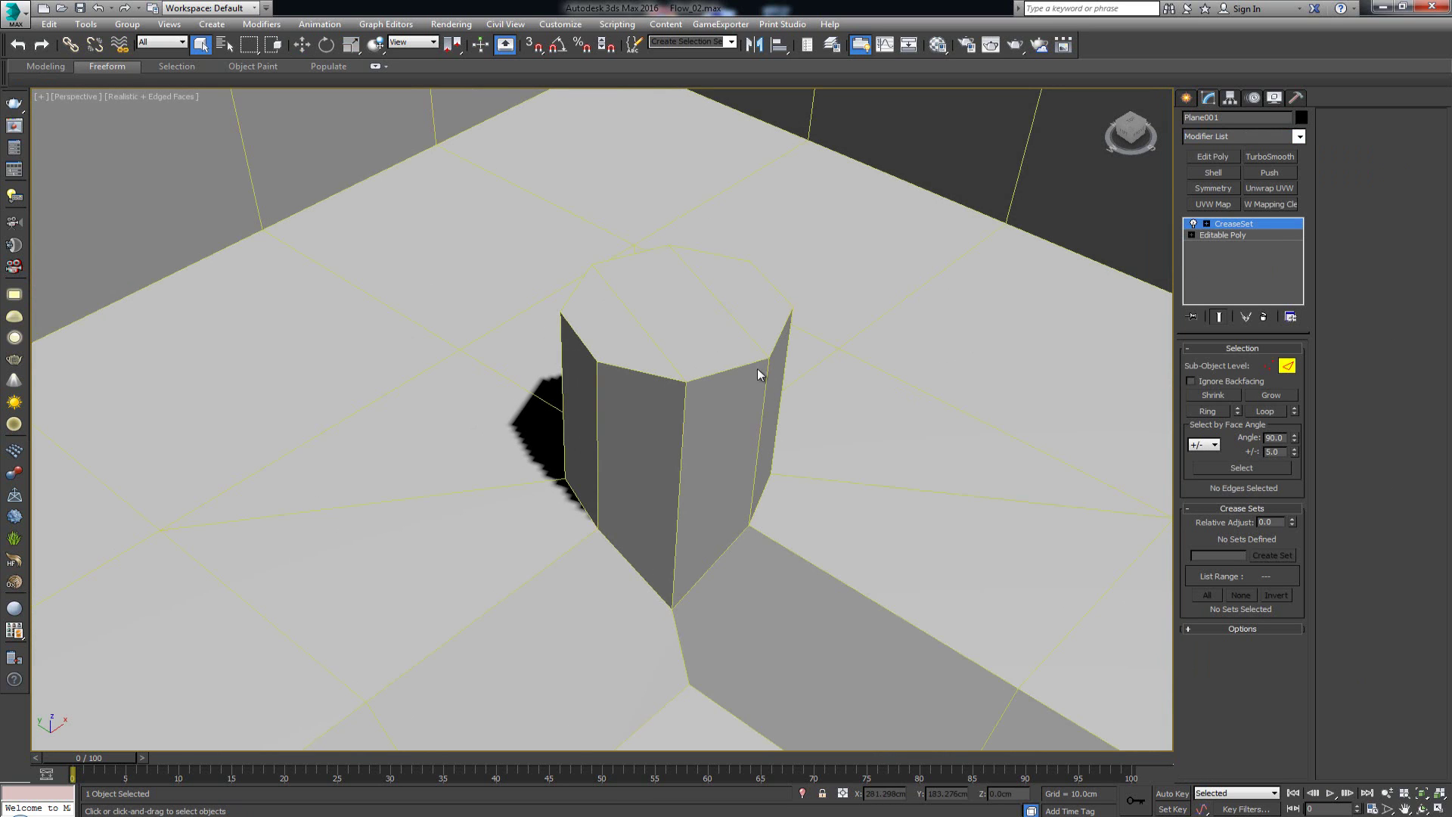
scroll(755, 378, down, 6)
click(642, 212)
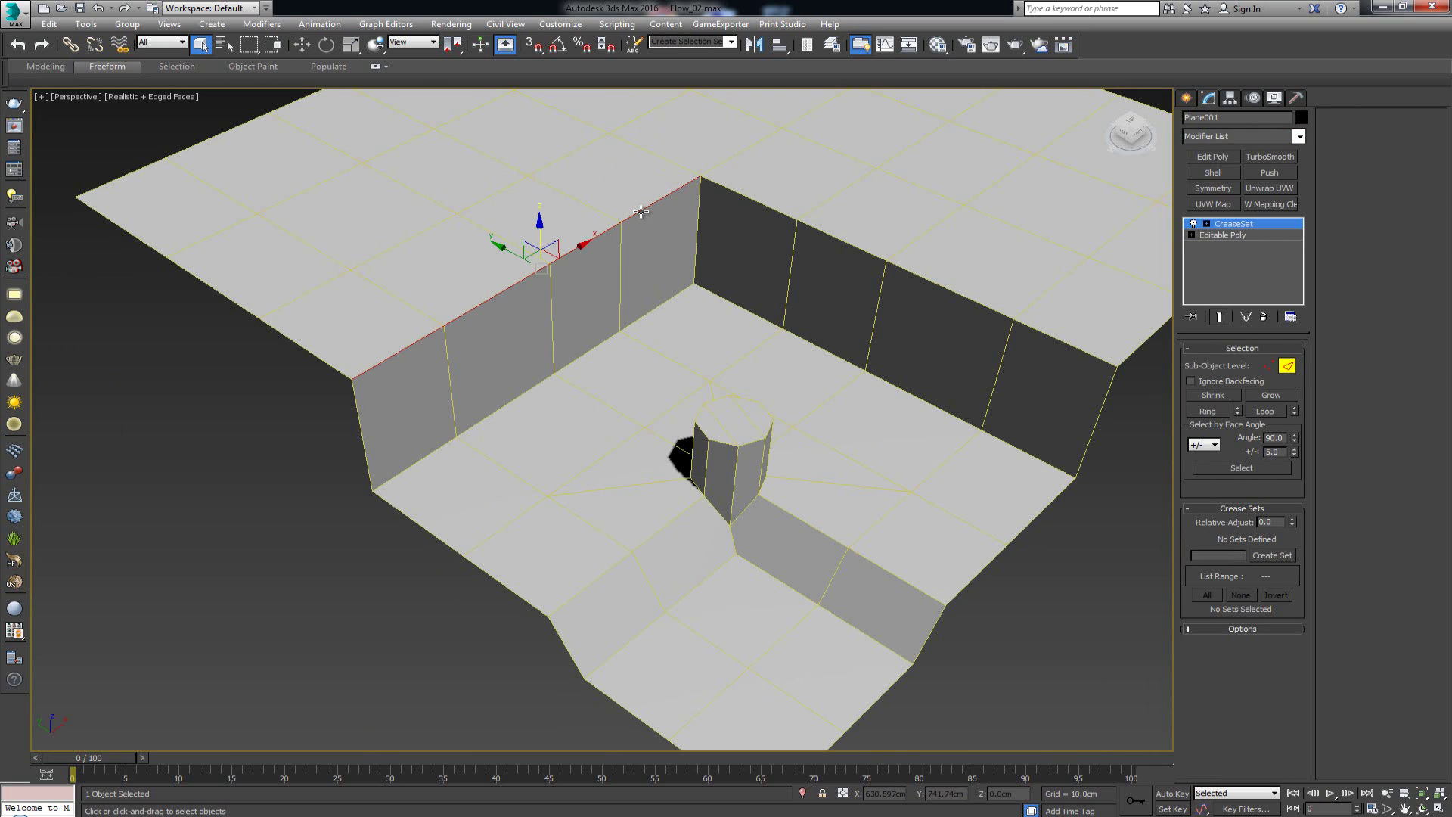
ctrl+click(758, 205)
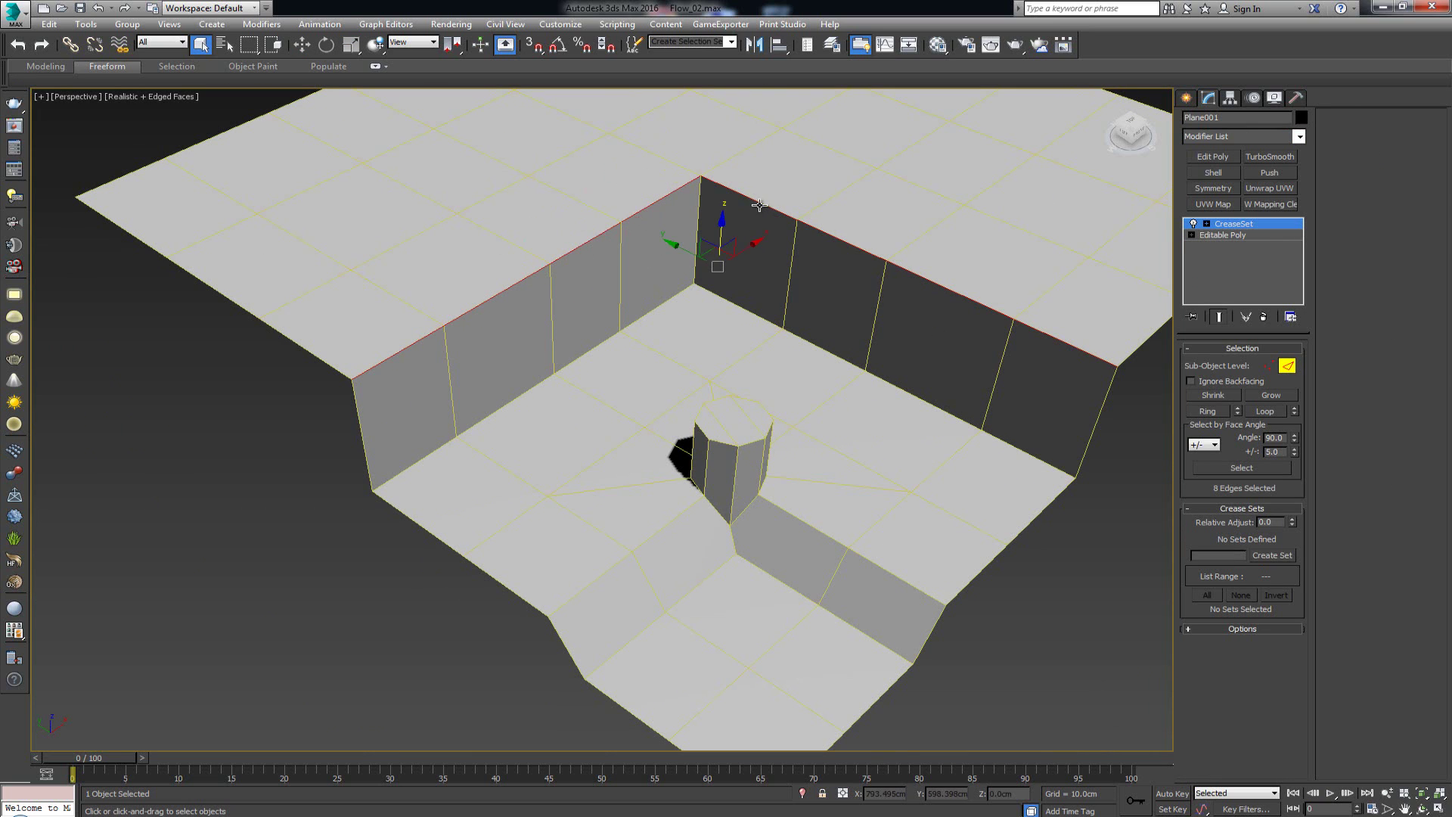
ctrl+click(676, 295)
ctrl+click(721, 297)
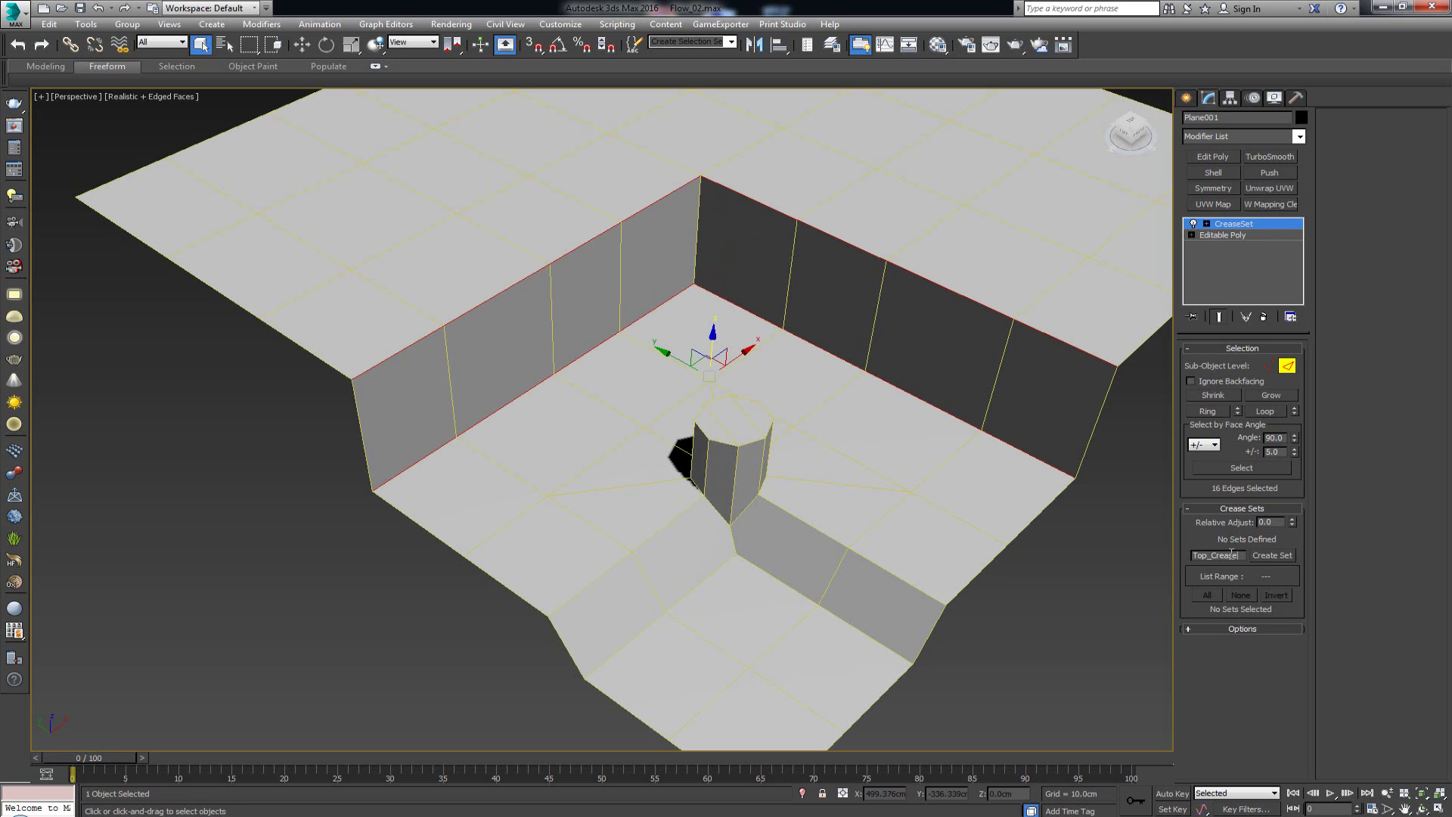
click(1291, 557)
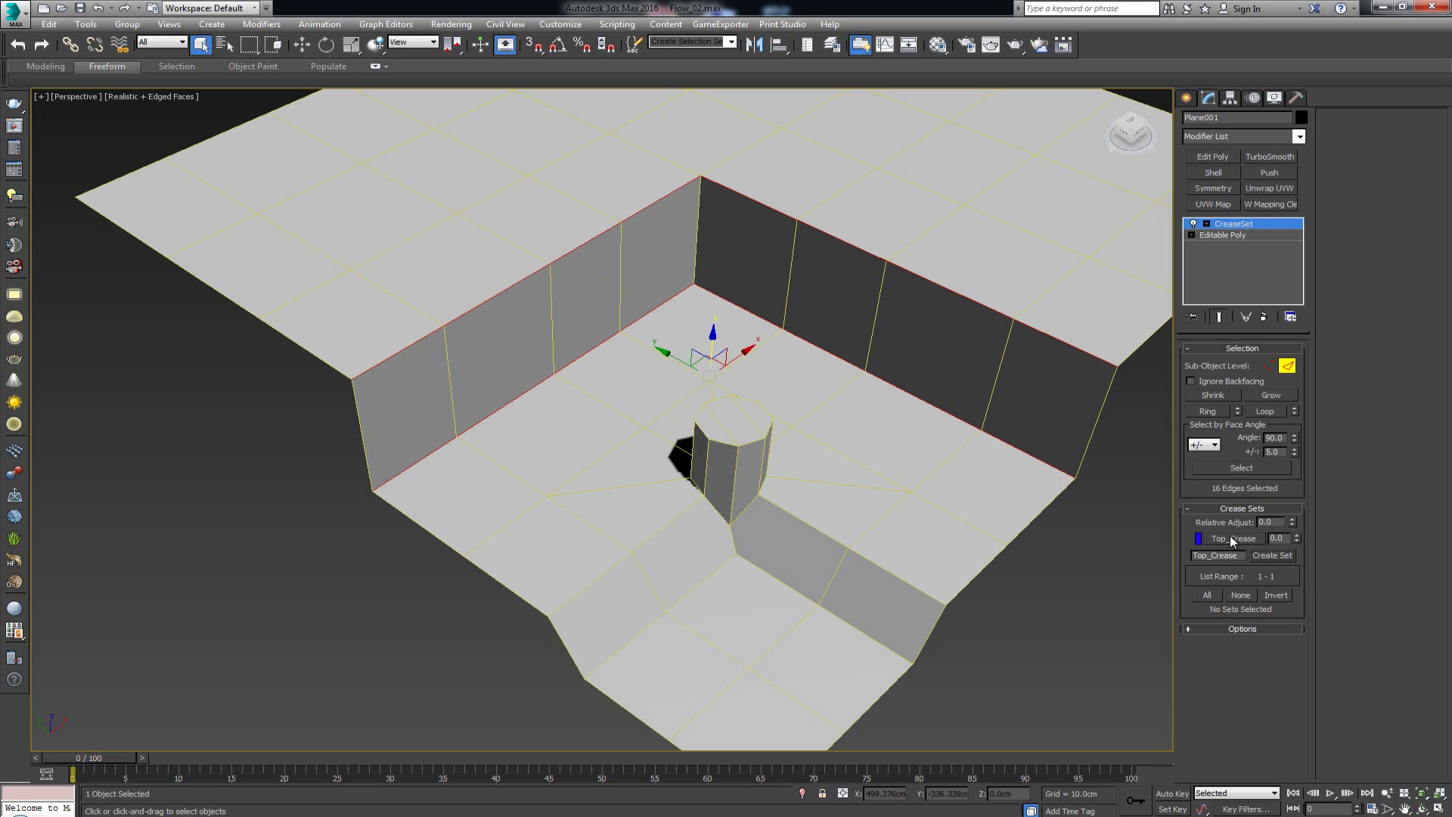
Select the lower step's top and bottom edges on both sides, excluding the column, and create a crease set named Bottom_Crease
double_click(779, 507)
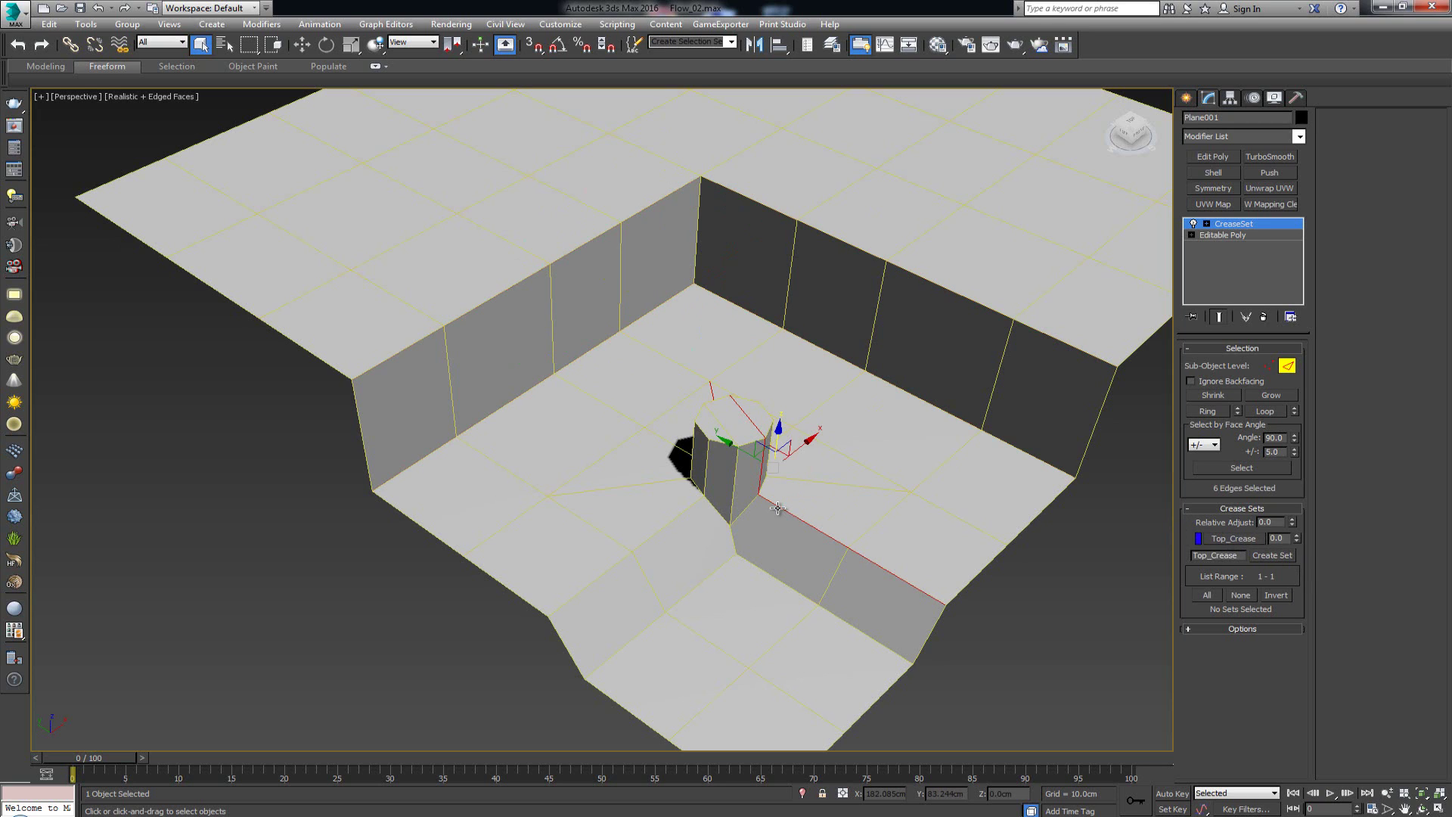
click(779, 507)
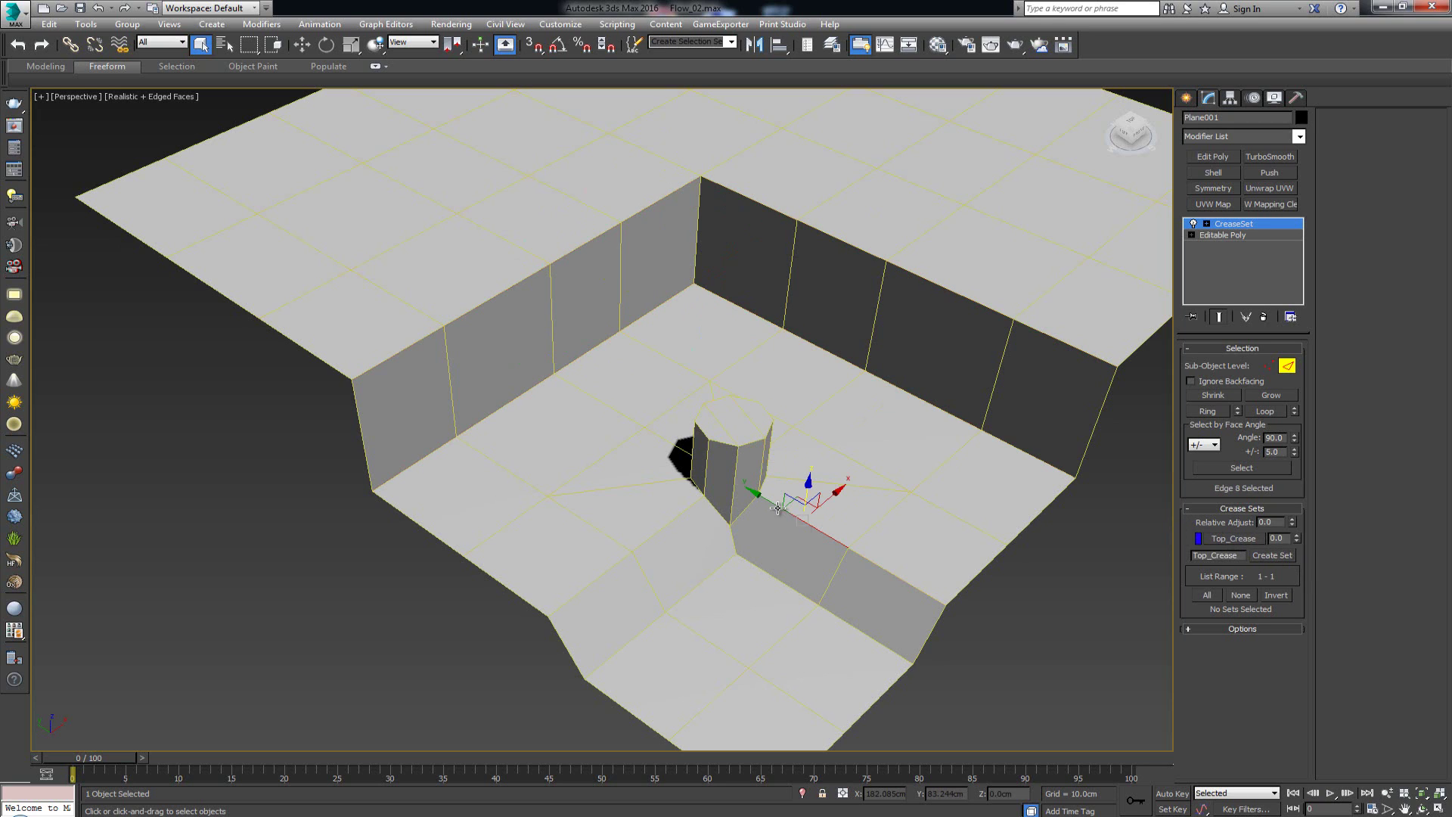
ctrl+click(867, 555)
ctrl+click(666, 527)
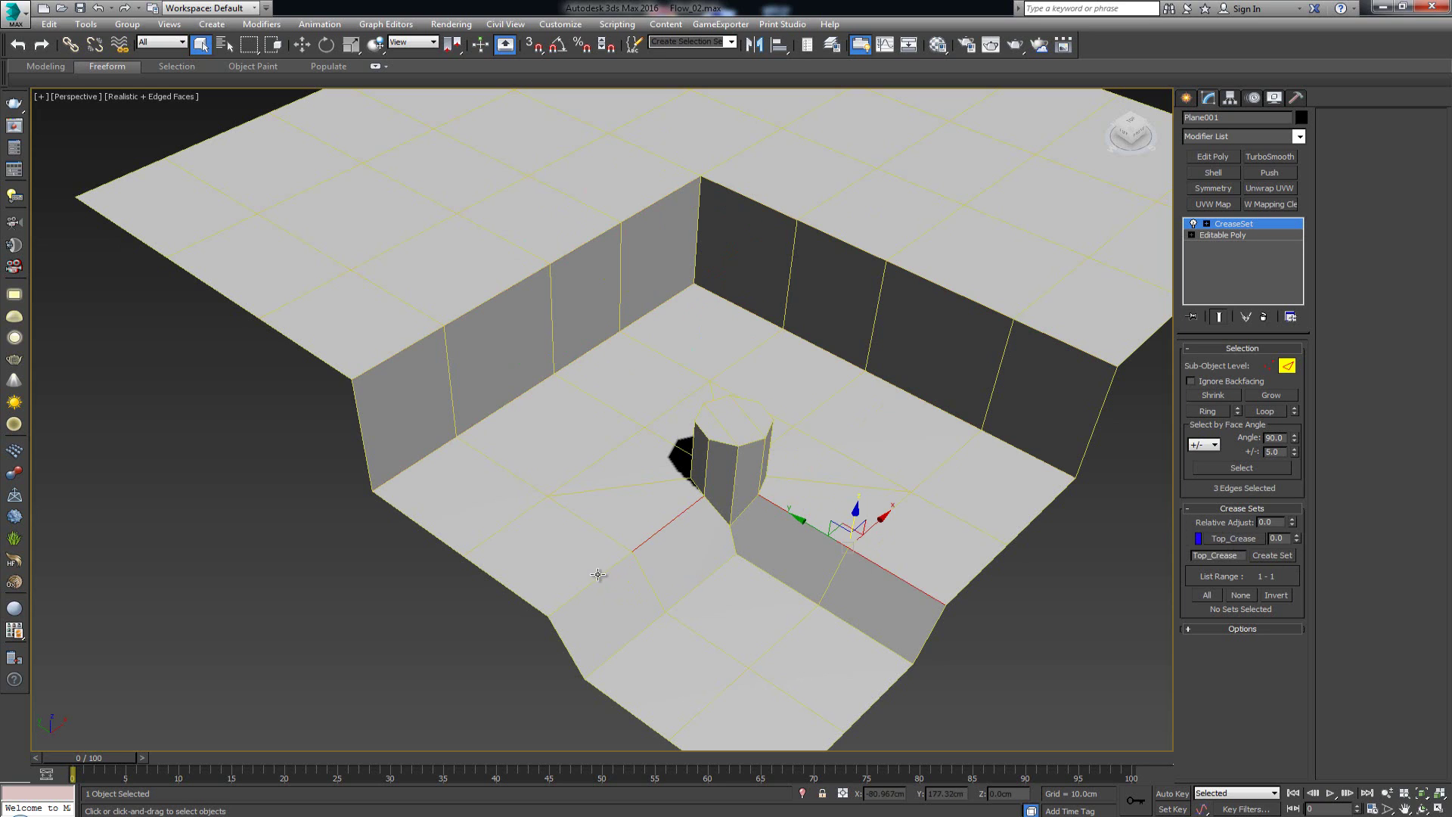
ctrl+click(597, 576)
ctrl+double_click(703, 590)
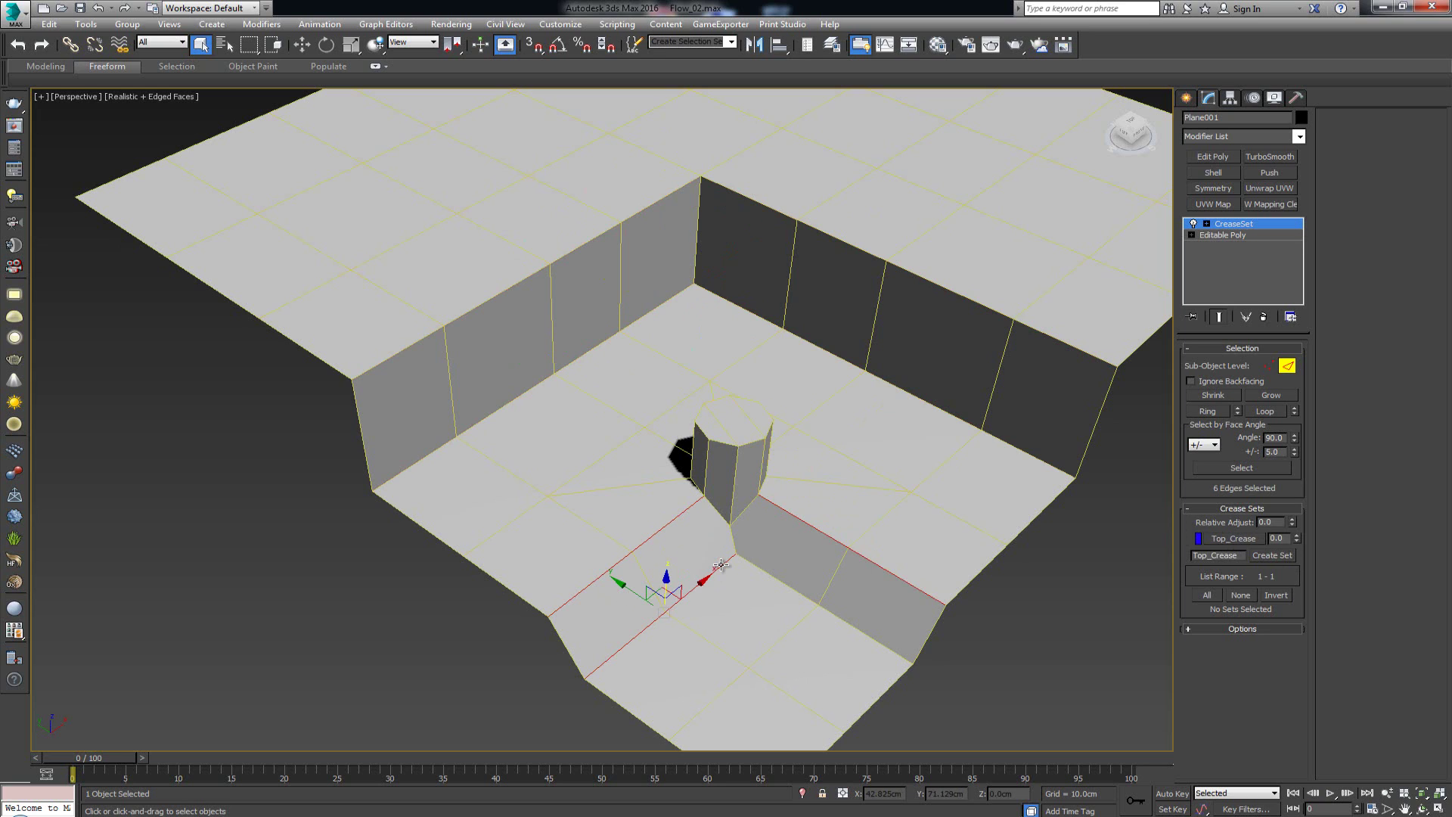
ctrl+double_click(757, 569)
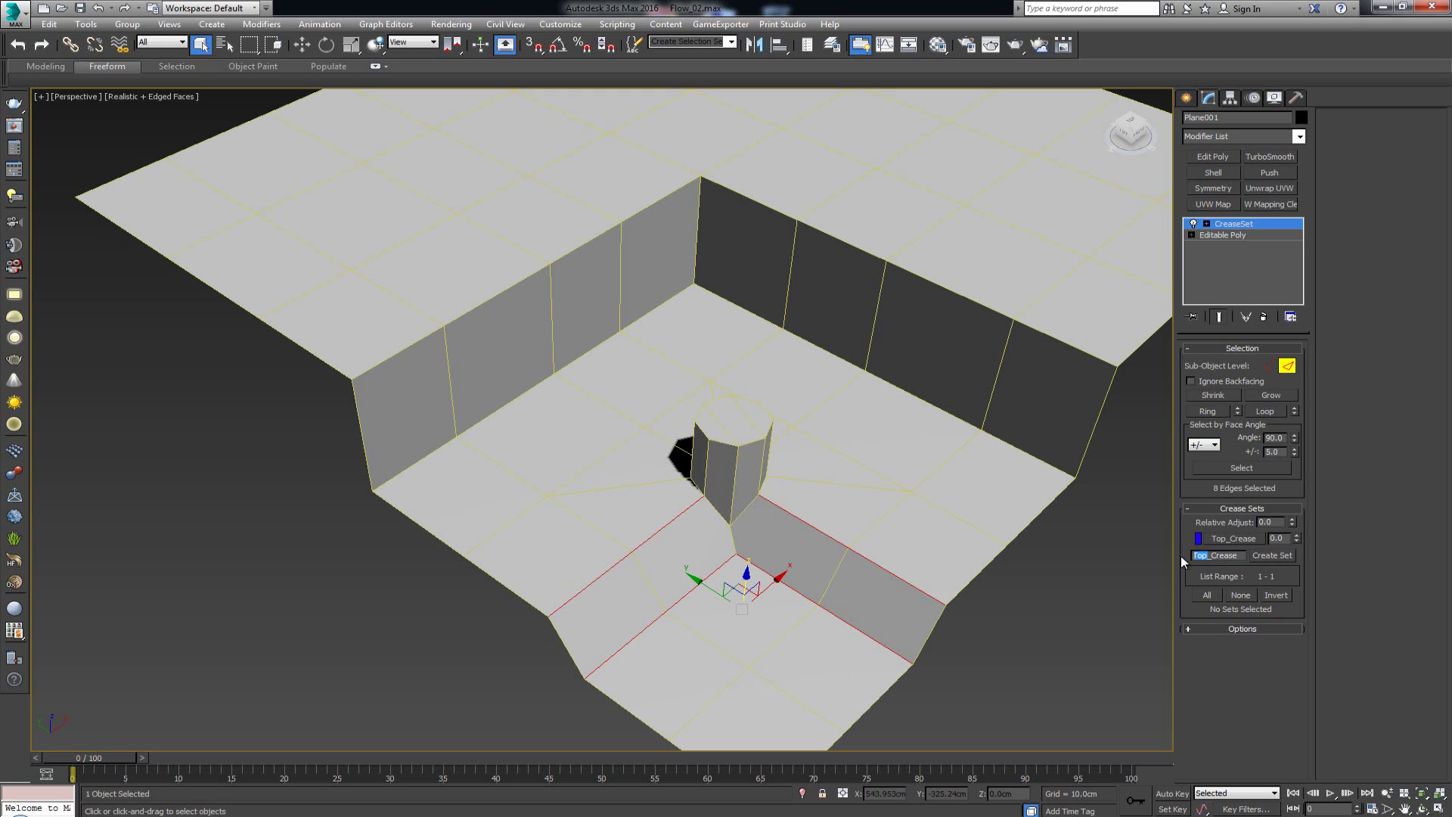
text(ttom)
key(Return)
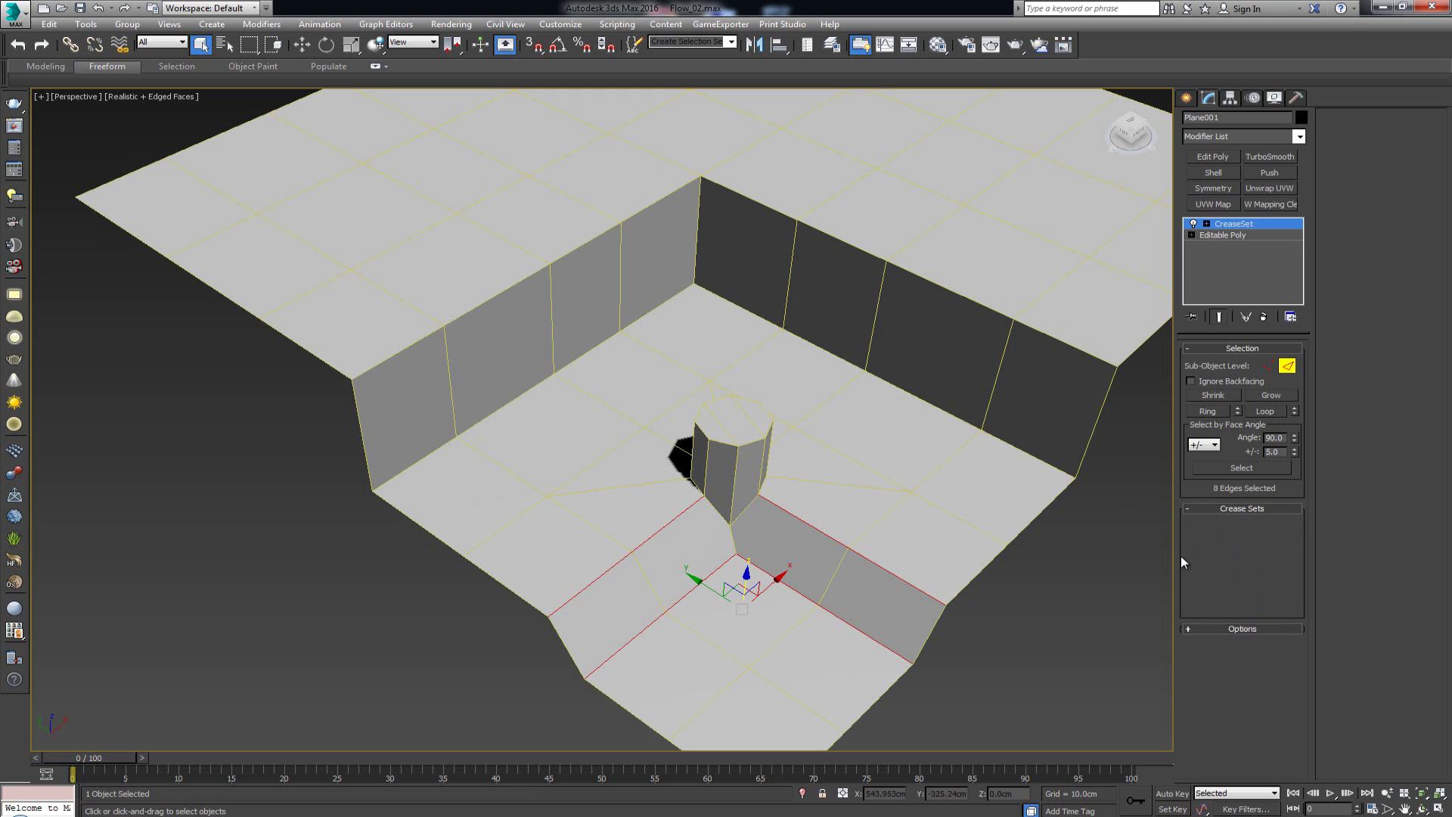
Select the edge loop around the column's base and create a crease set named Bottom_Cylinder
double_click(753, 505)
alt+middle_drag(753, 505, 597, 495)
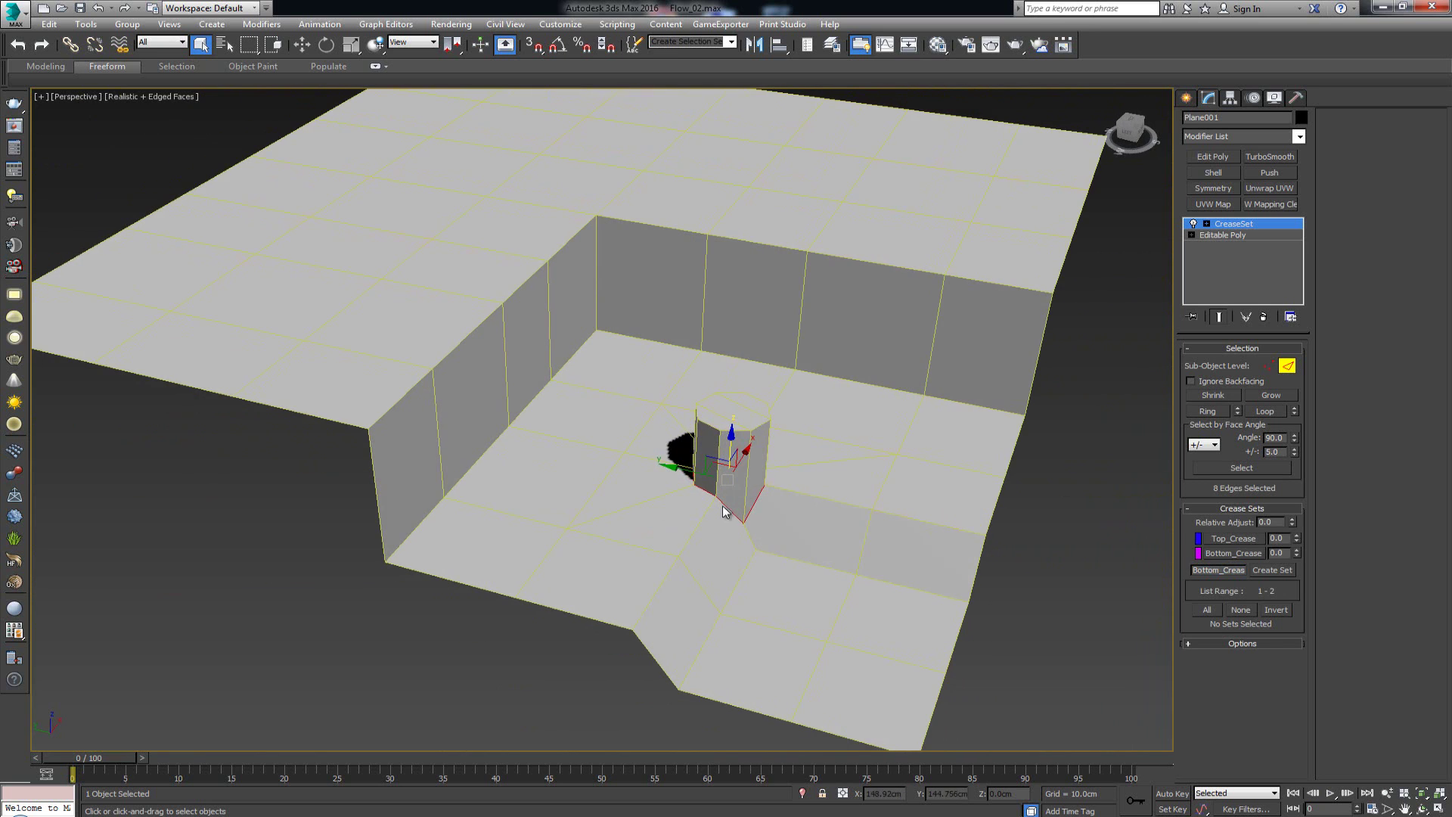
drag(1231, 571, 1273, 573)
text(Cylinder)
click(1273, 569)
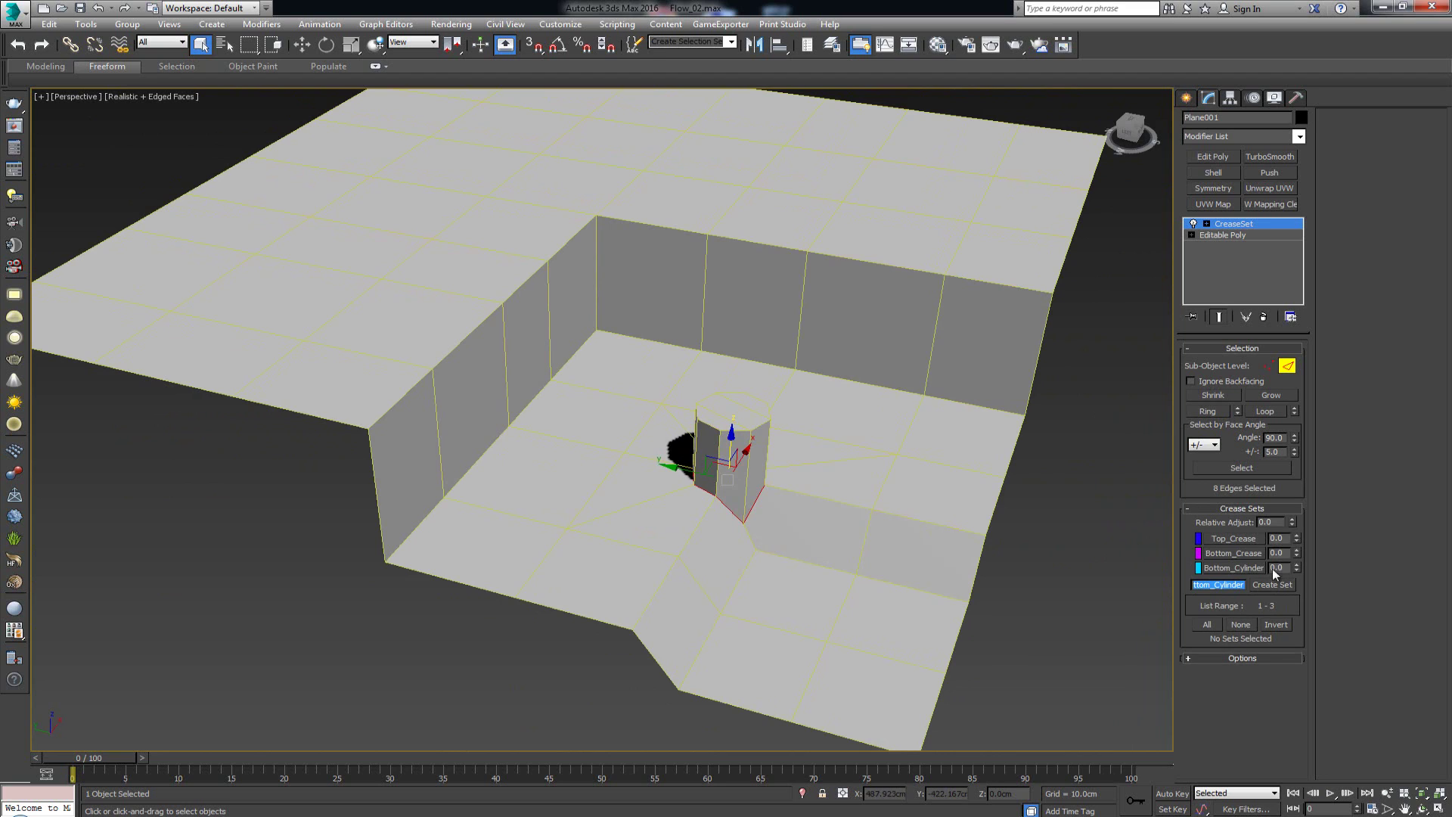
Select the eight rim edges around the column's top, create a crease set named Top_Cylinder, and leave edge editing
click(707, 427)
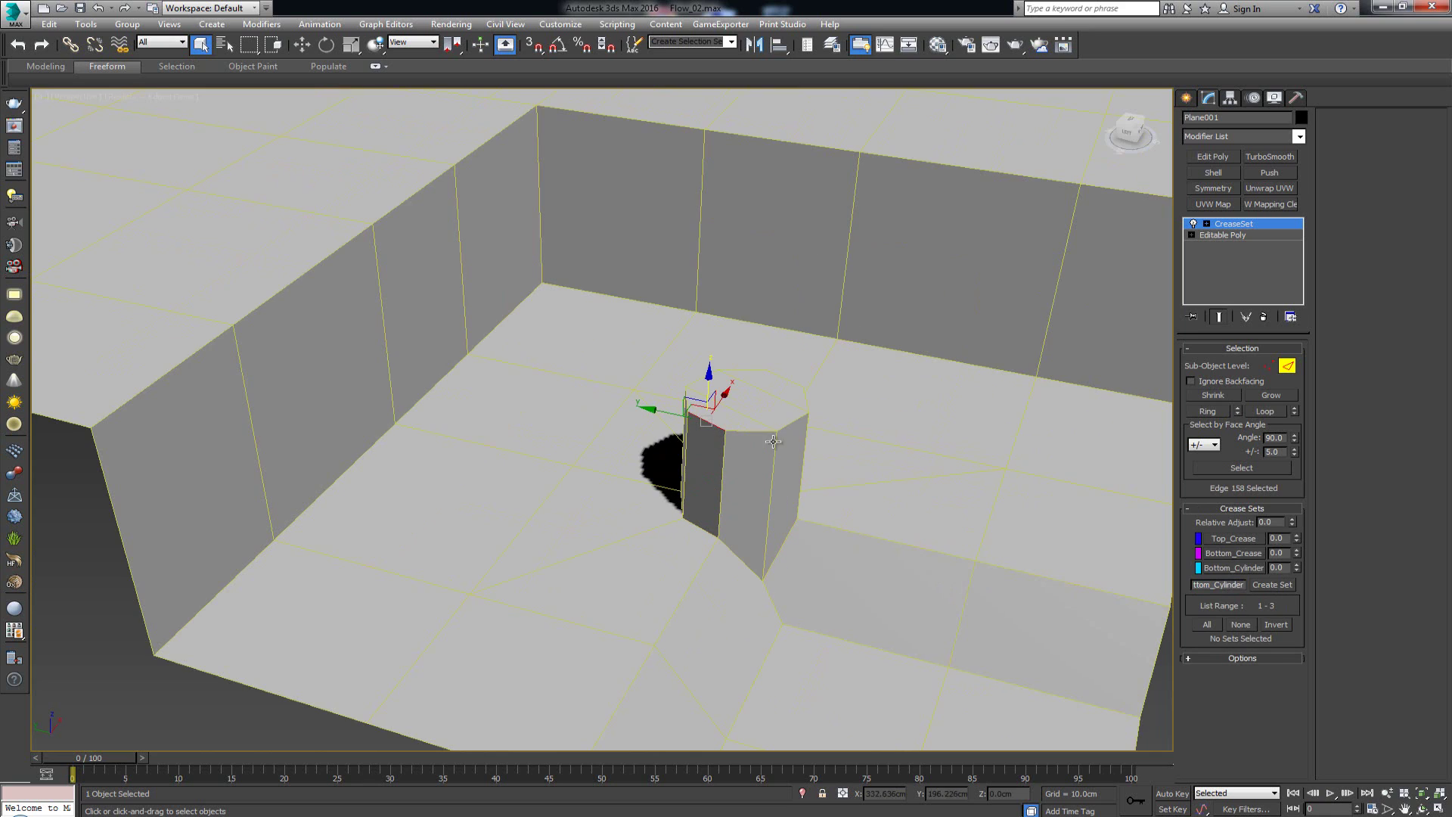
ctrl+click(705, 413)
ctrl+click(791, 422)
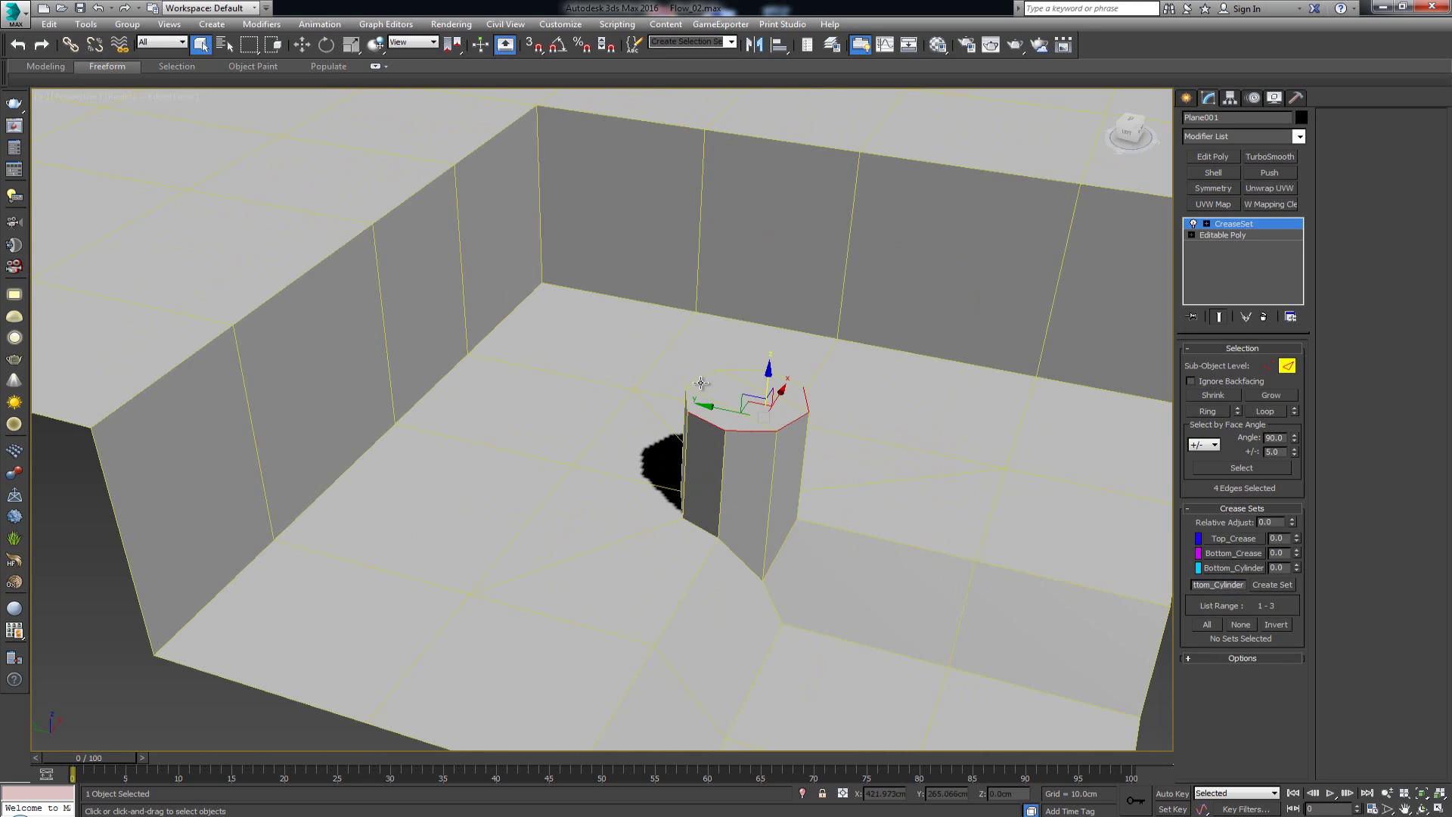
ctrl+click(700, 383)
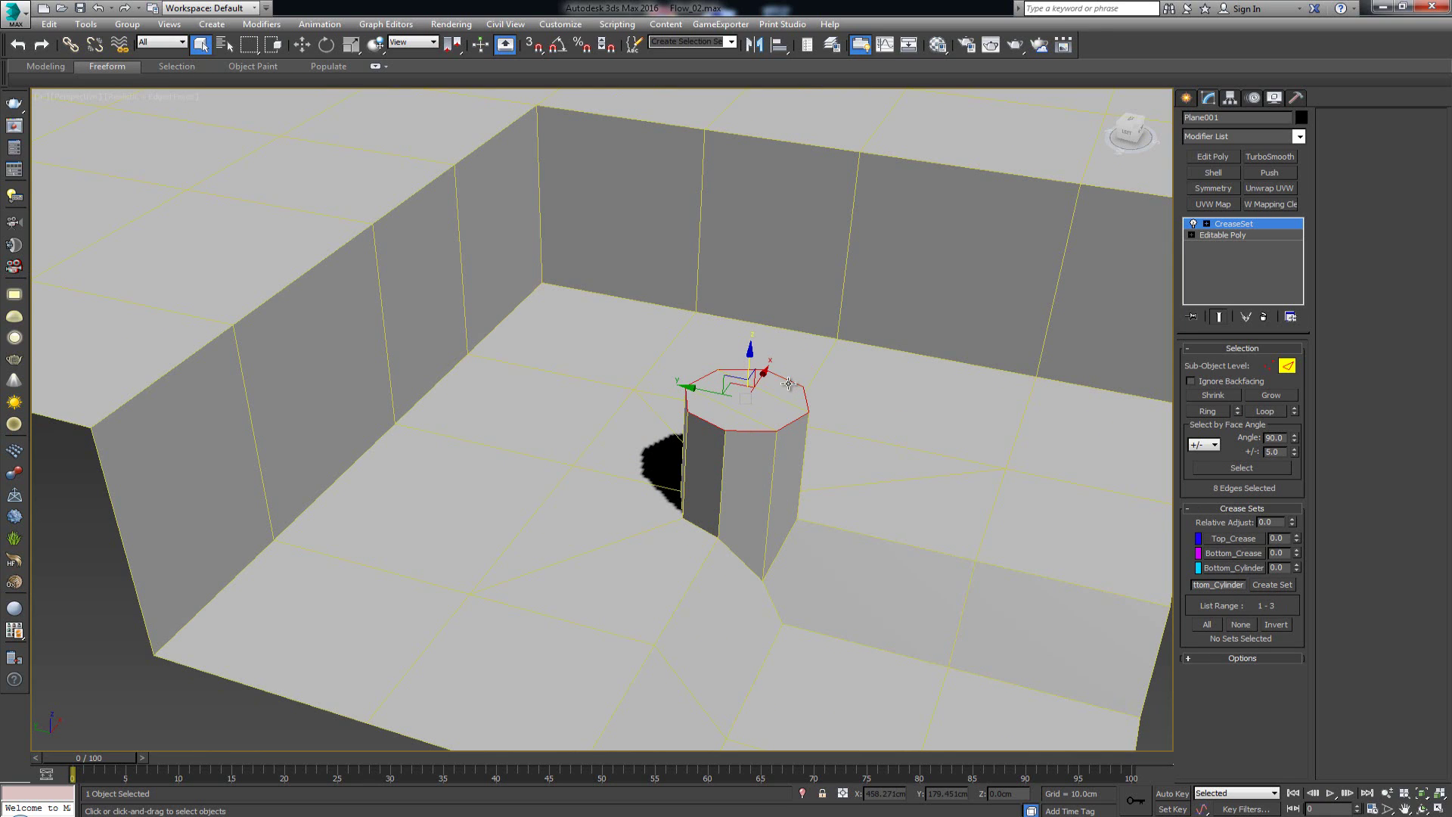
ctrl+click(788, 381)
double_click(1213, 584)
text(Top)
key(Return)
alt+middle_drag(935, 510, 1038, 462)
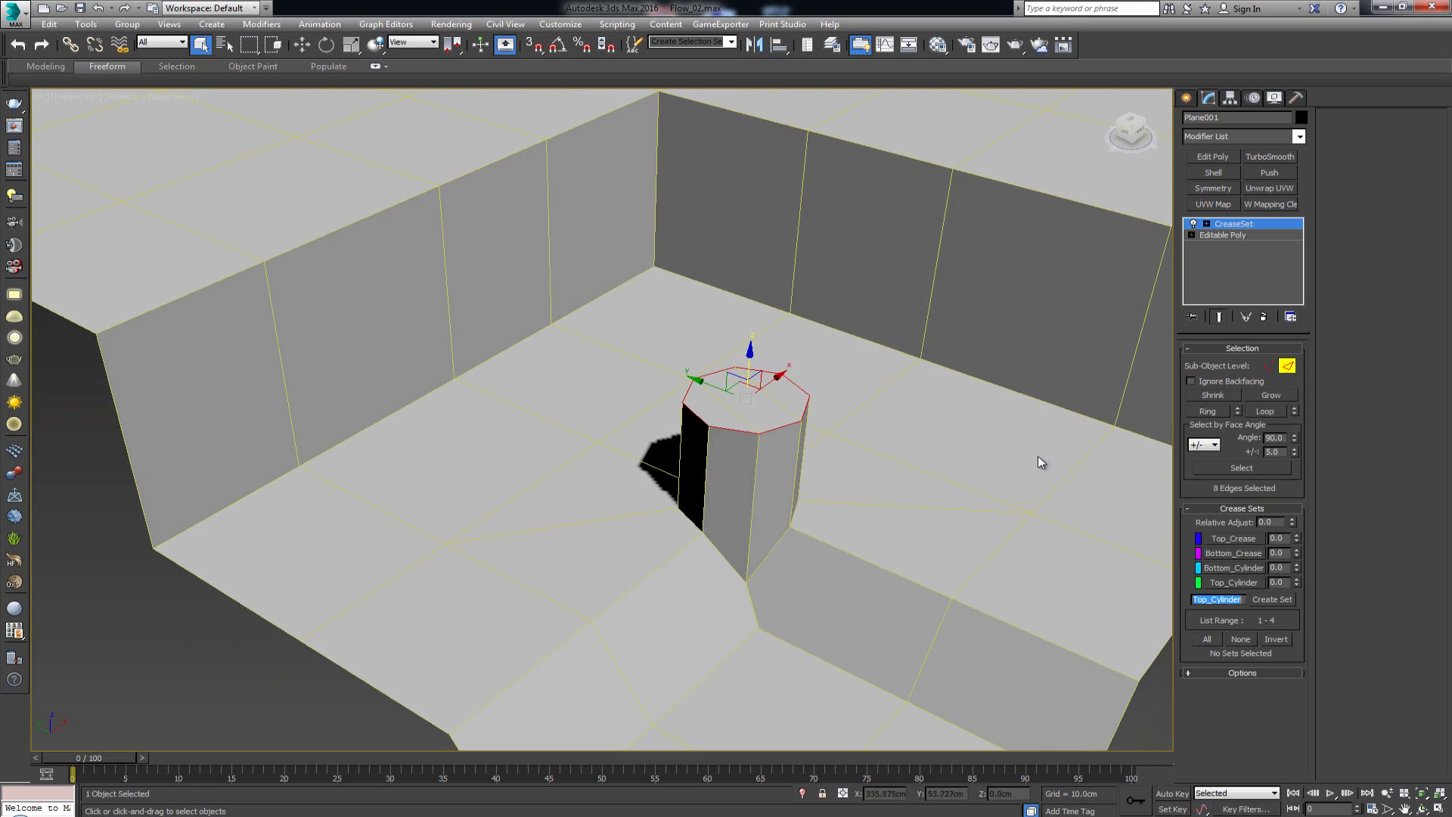
click(1288, 365)
Add an OpenSubdiv modifier above the CreaseSet and set its iterations to 3
alt+middle_drag(973, 408, 815, 395)
click(1233, 138)
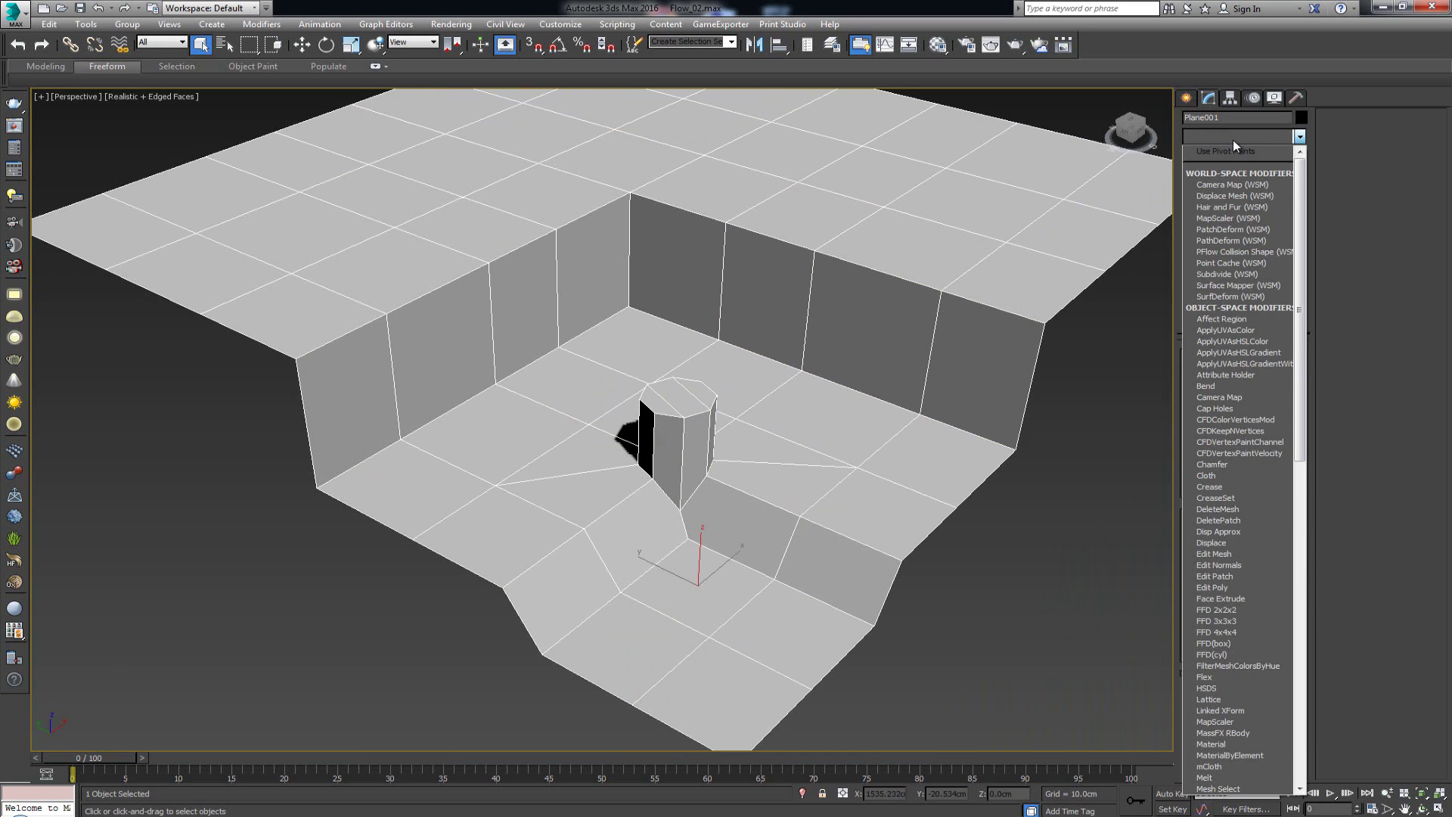
key(o)
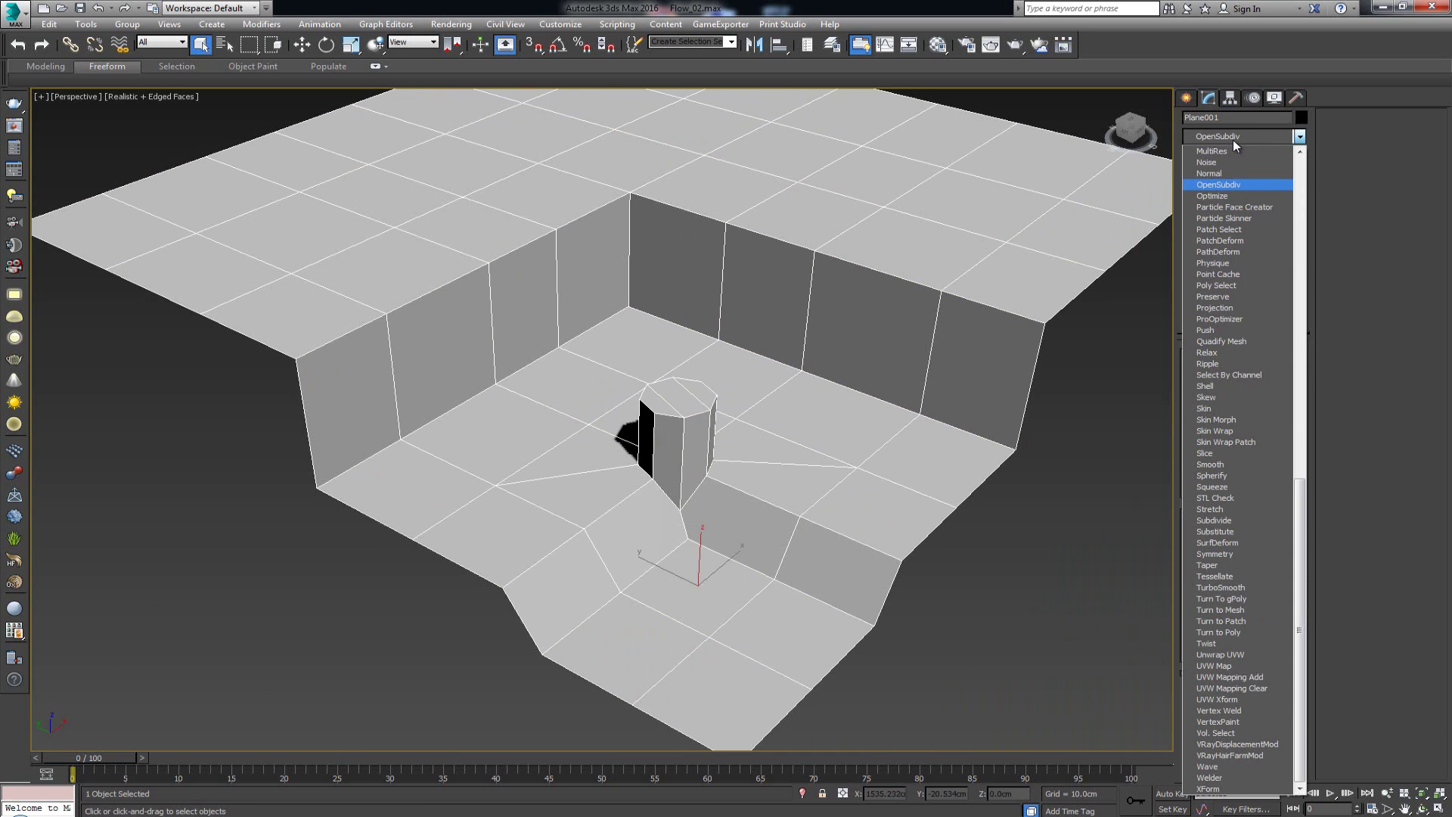
click(1241, 186)
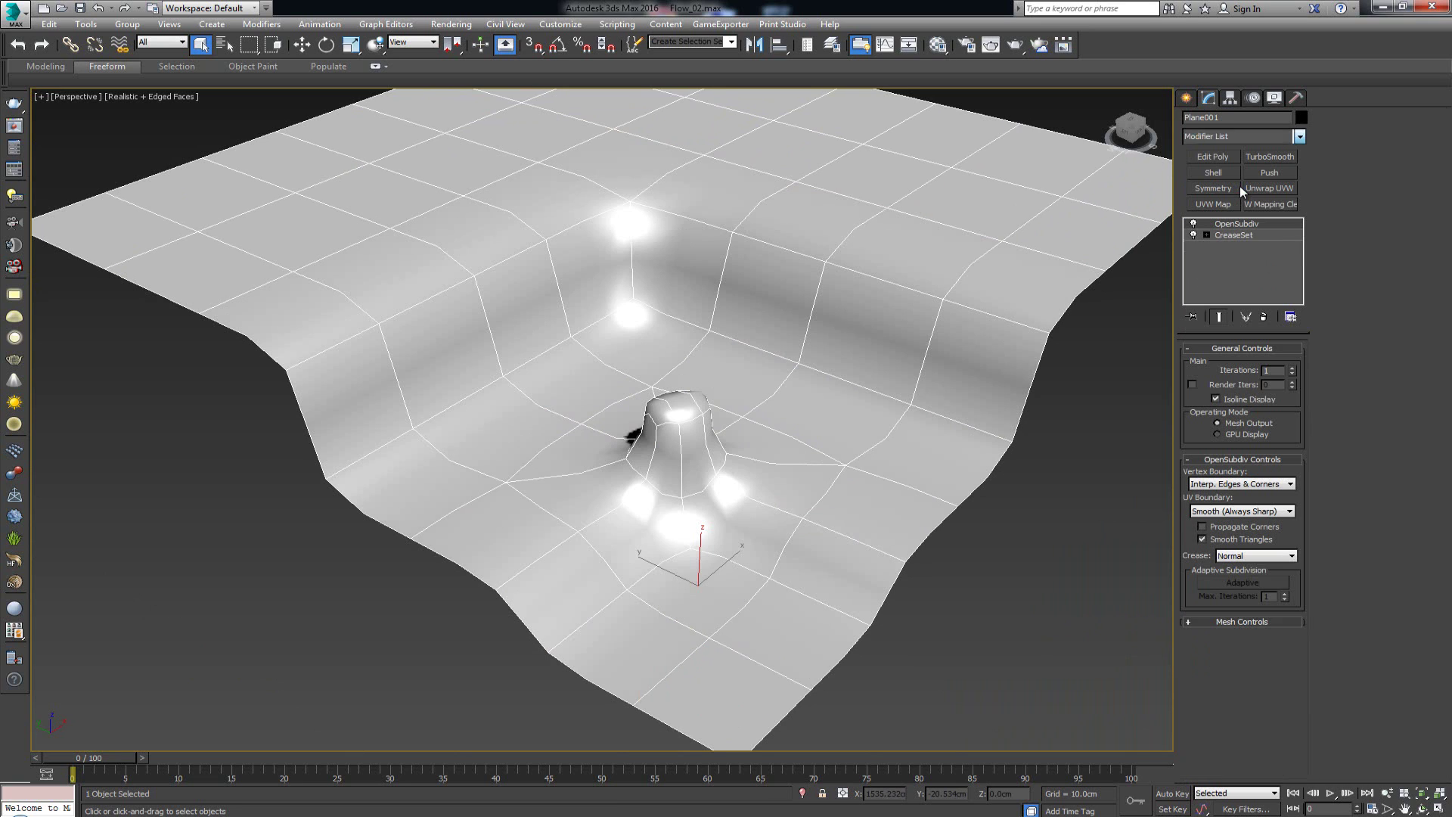
click(1292, 367)
click(1292, 368)
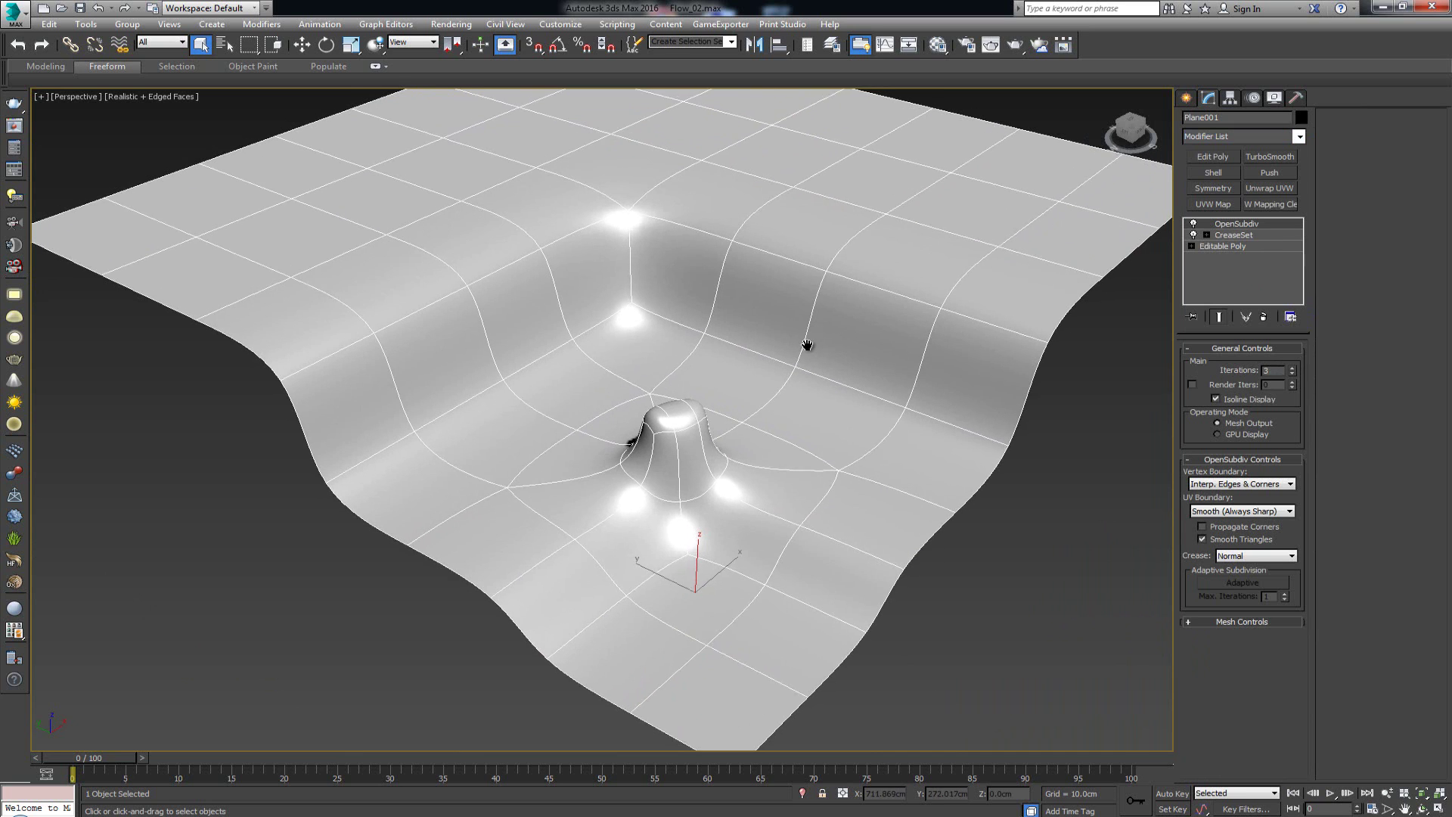
middle_drag(807, 345, 775, 348)
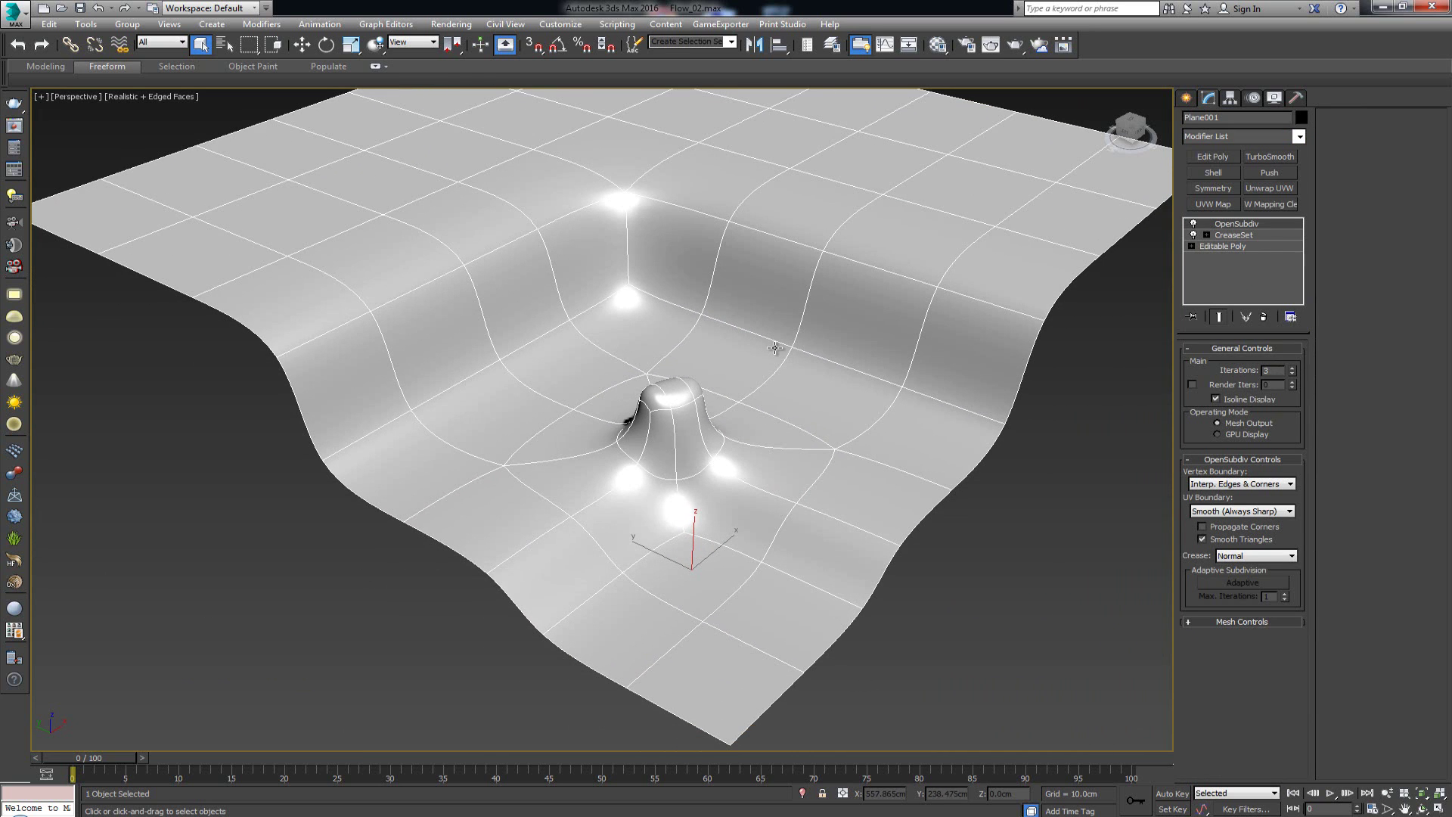
In the CreaseSet modifier, set the Top_Crease value to 0.33 and the Bottom_Crease value to 0.32
click(1260, 235)
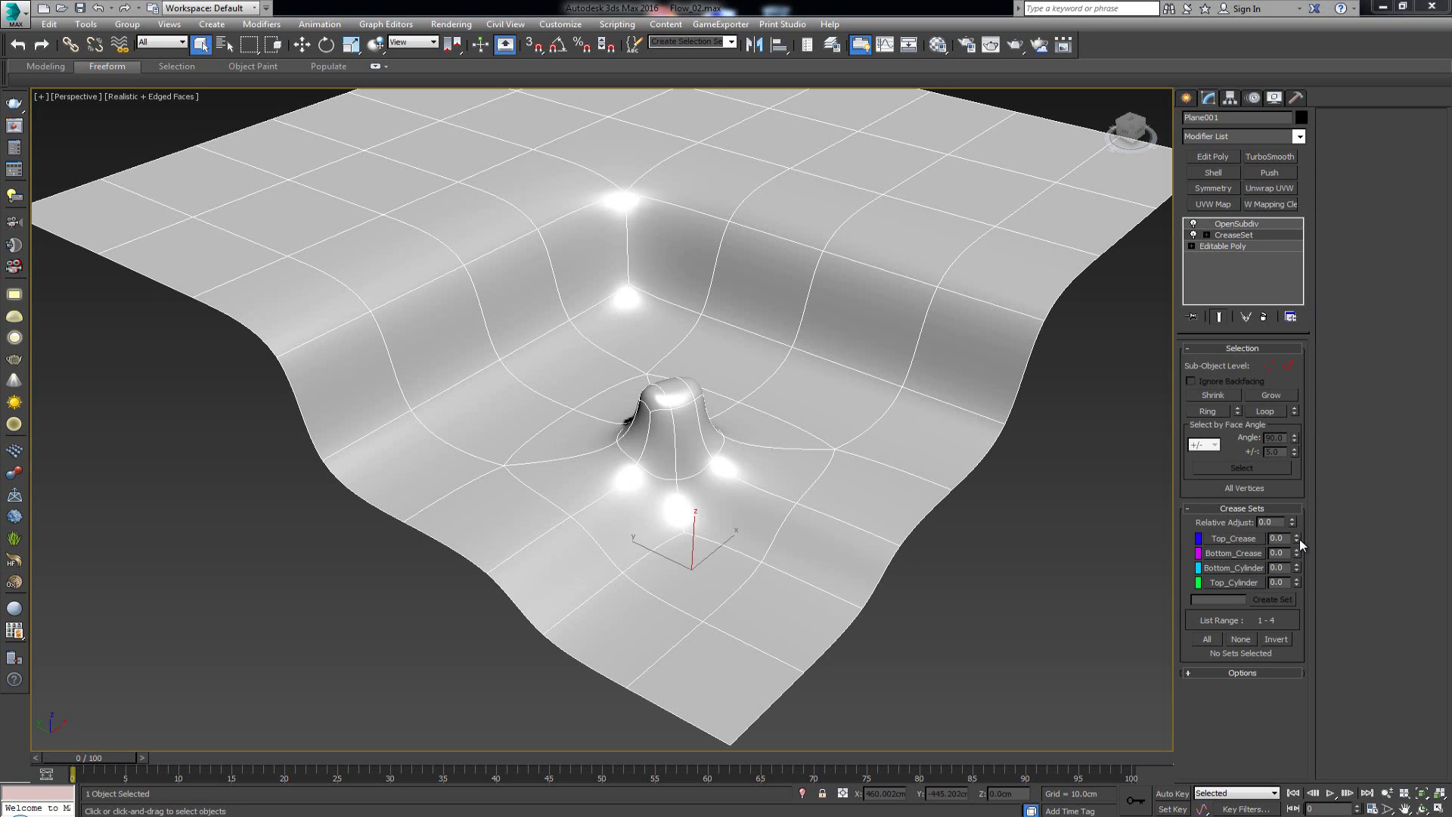
mouse_move(1300, 538)
mouse_down()
mouse_move(1300, 511)
mouse_move(1298, 538)
mouse_up()
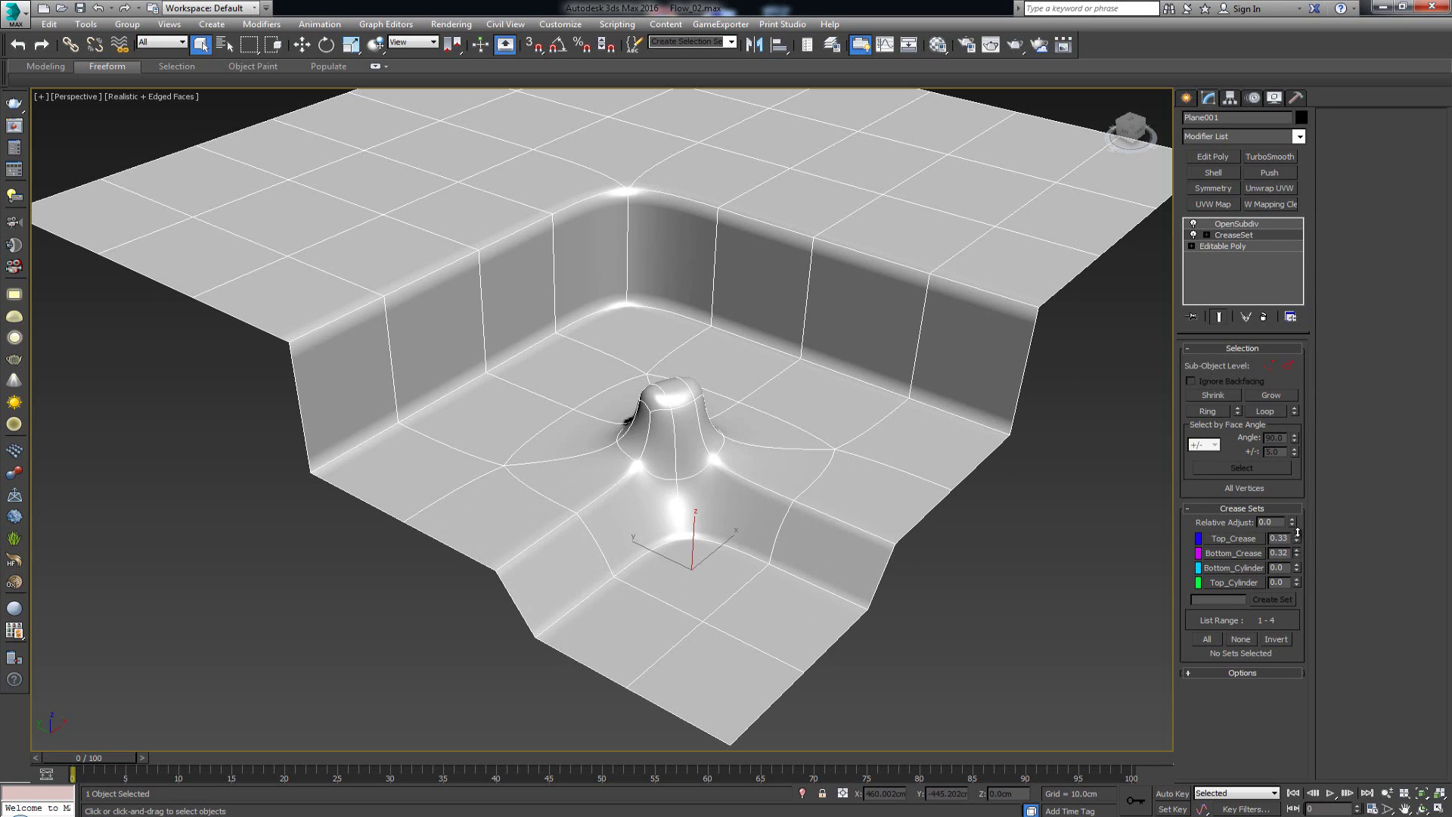
Deselect the plane, hide the edge overlay, and examine the smoothed column and creased steps from several angles
click(1018, 612)
key(F4)
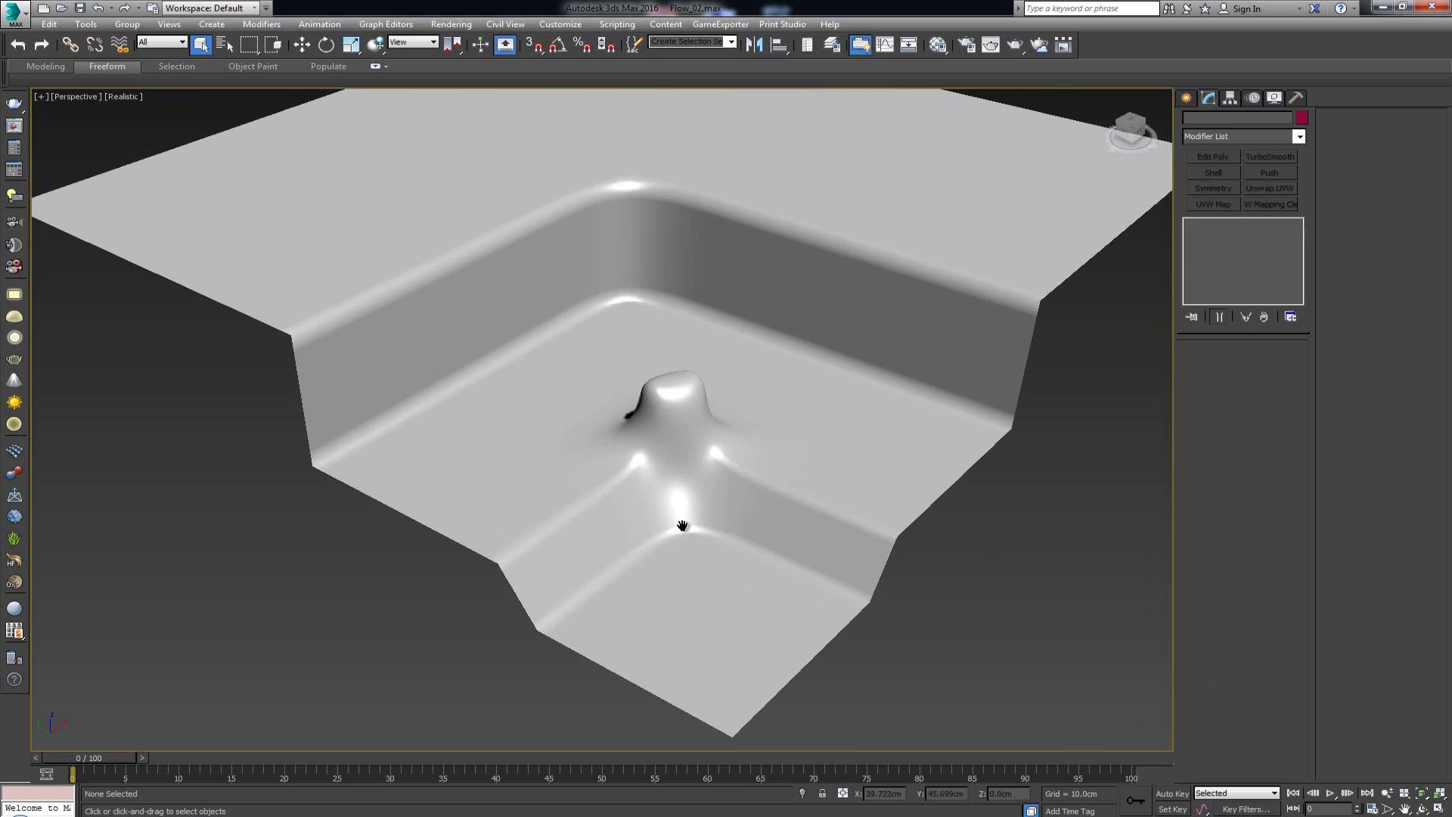
scroll(735, 518, up, 8)
scroll(736, 518, down, 1)
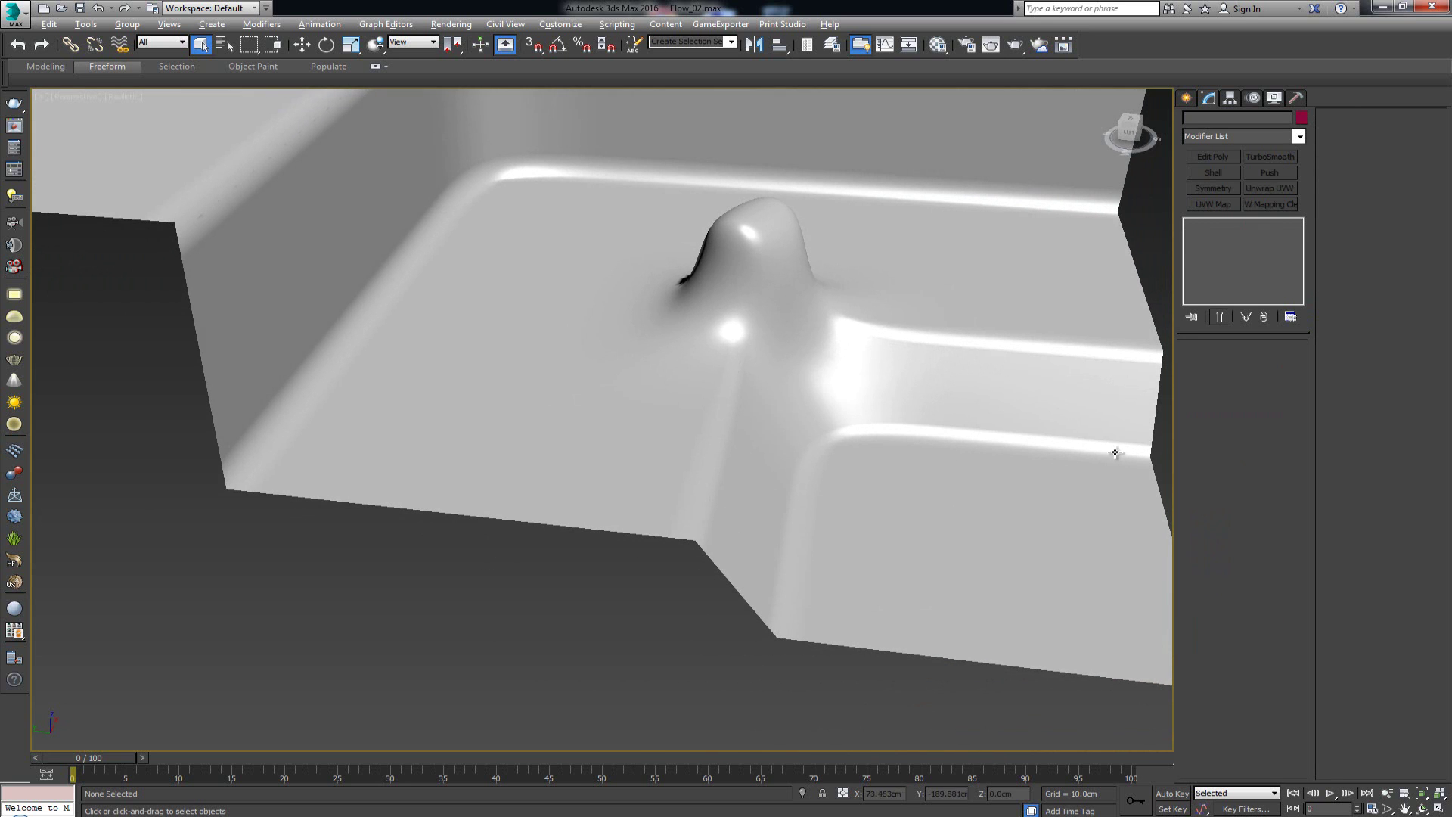
alt+middle_drag(839, 438, 887, 403)
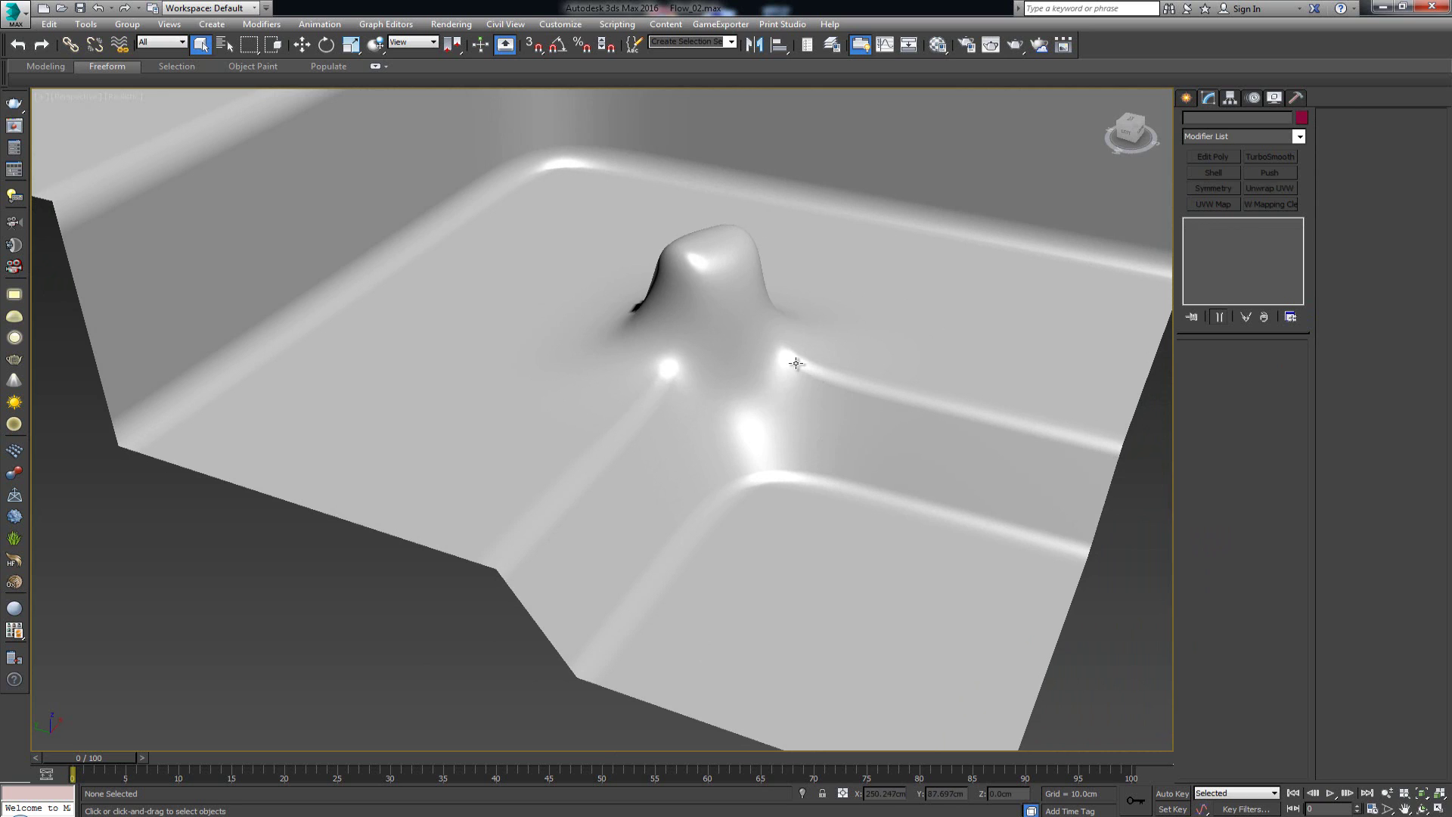
alt+middle_drag(804, 363, 753, 393)
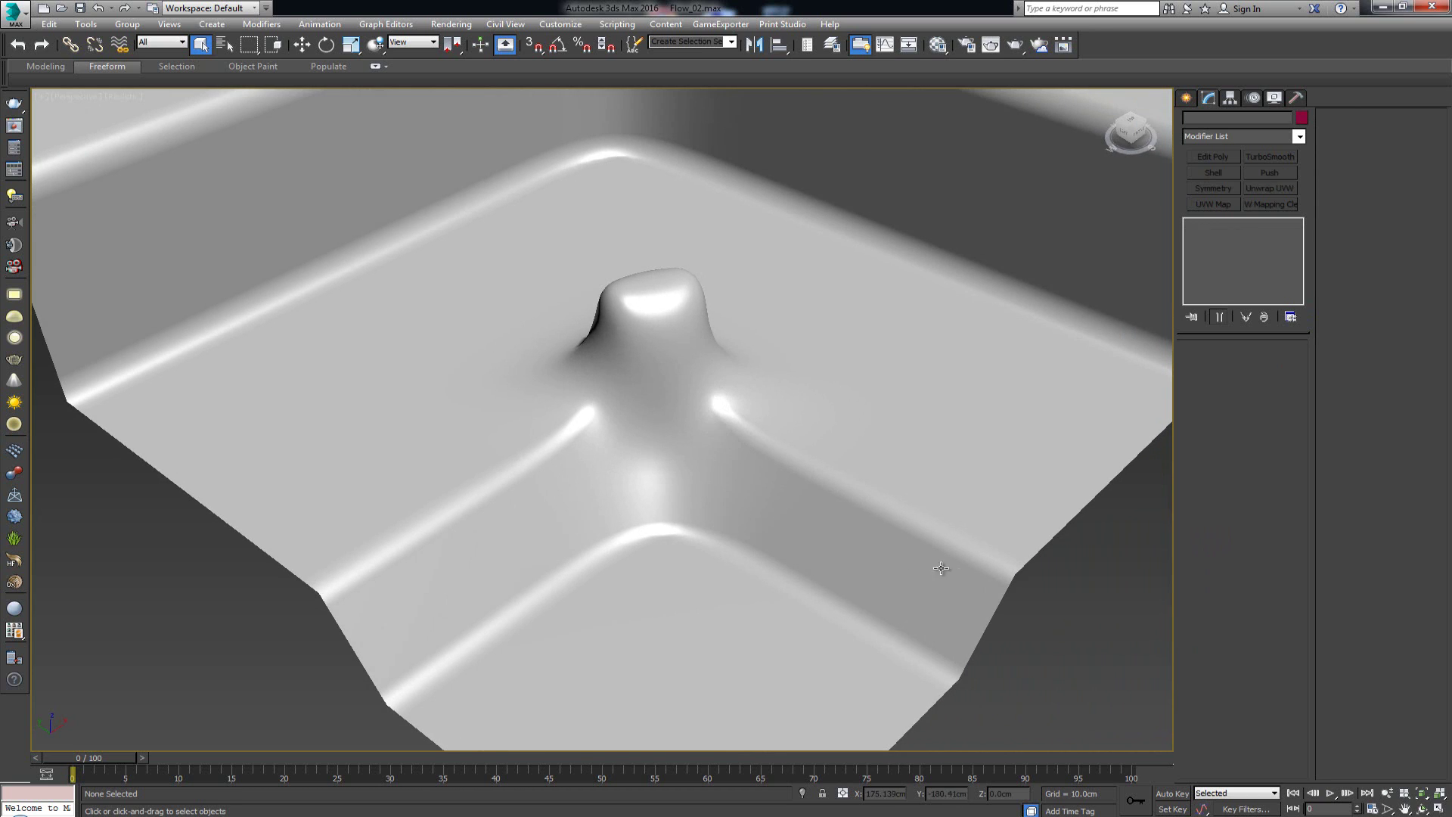
alt+middle_drag(796, 477, 762, 431)
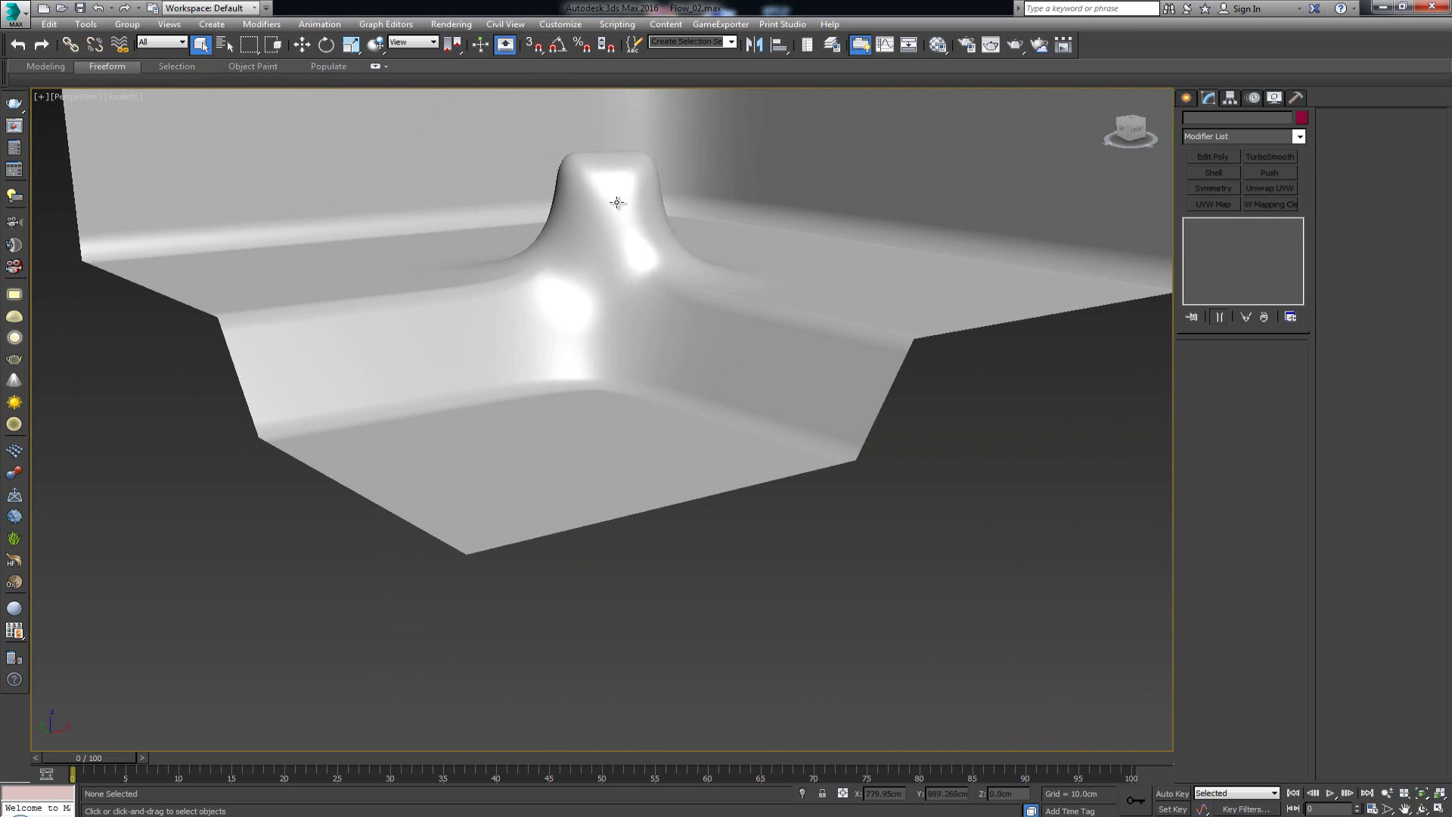
Select the plane and set the CreaseSet modifier's Bottom_Cylinder value to 0.68 and Top_Cylinder value to 0.33
click(619, 254)
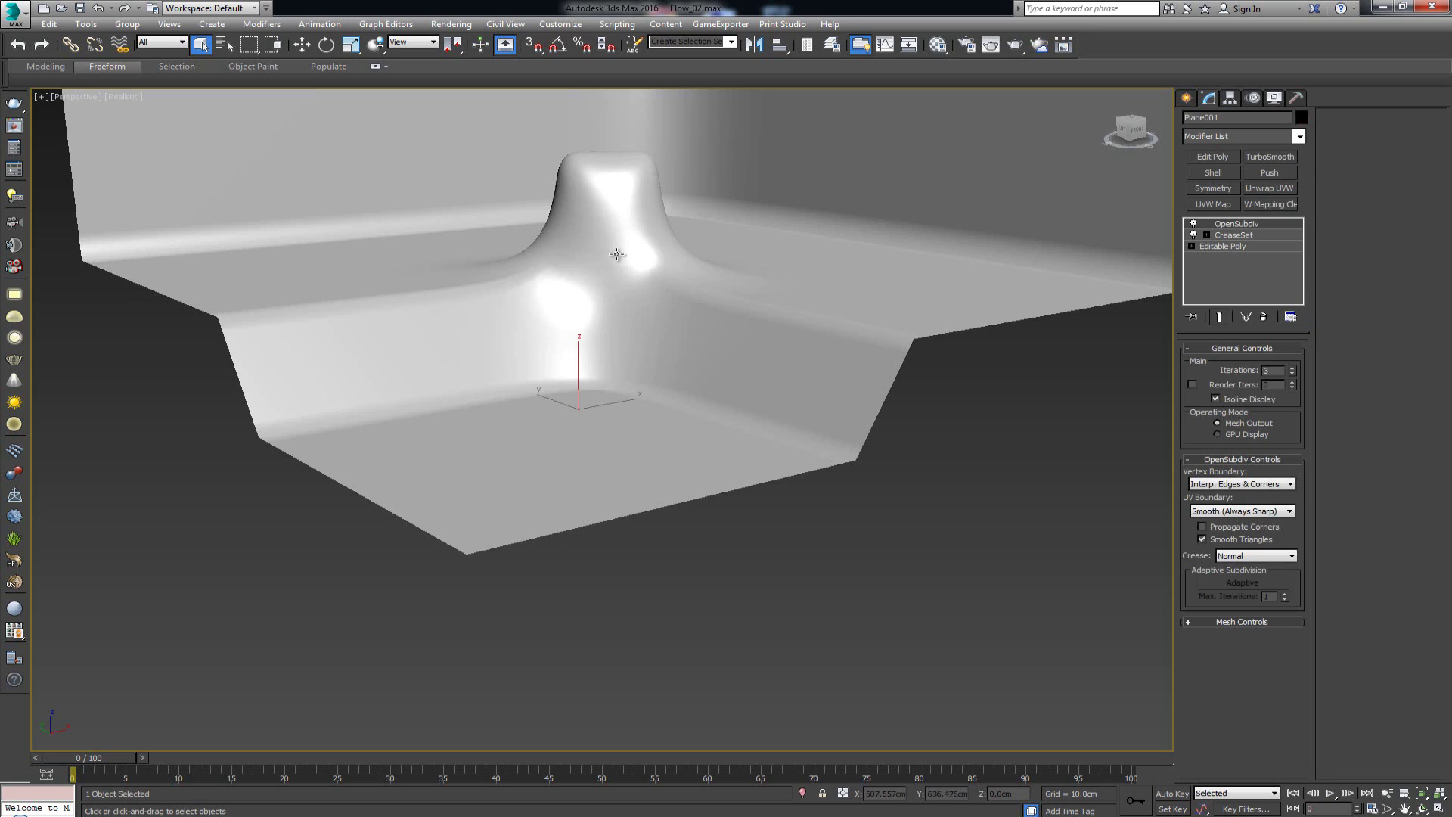
alt+middle_drag(618, 255, 634, 305)
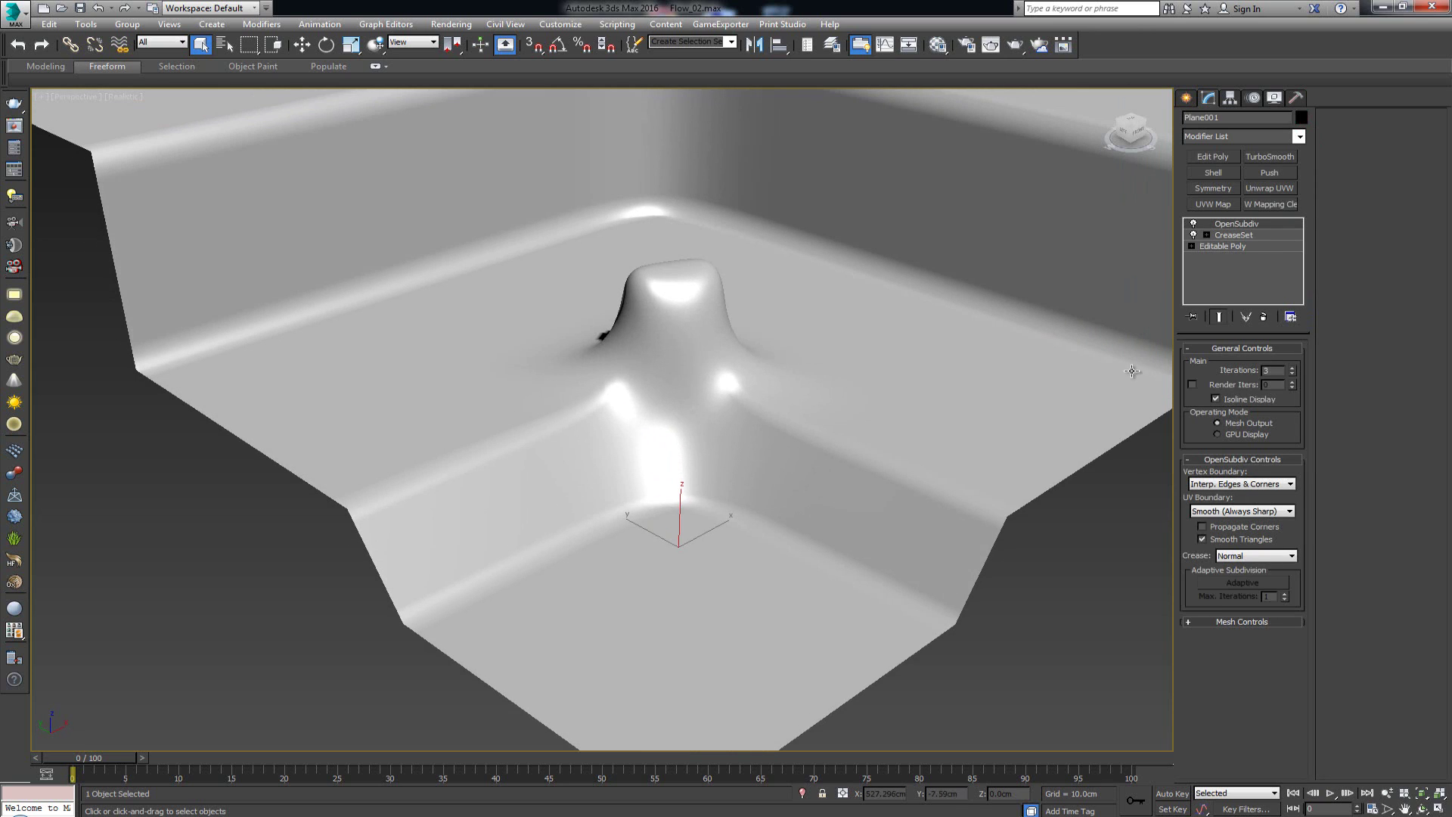
click(1245, 235)
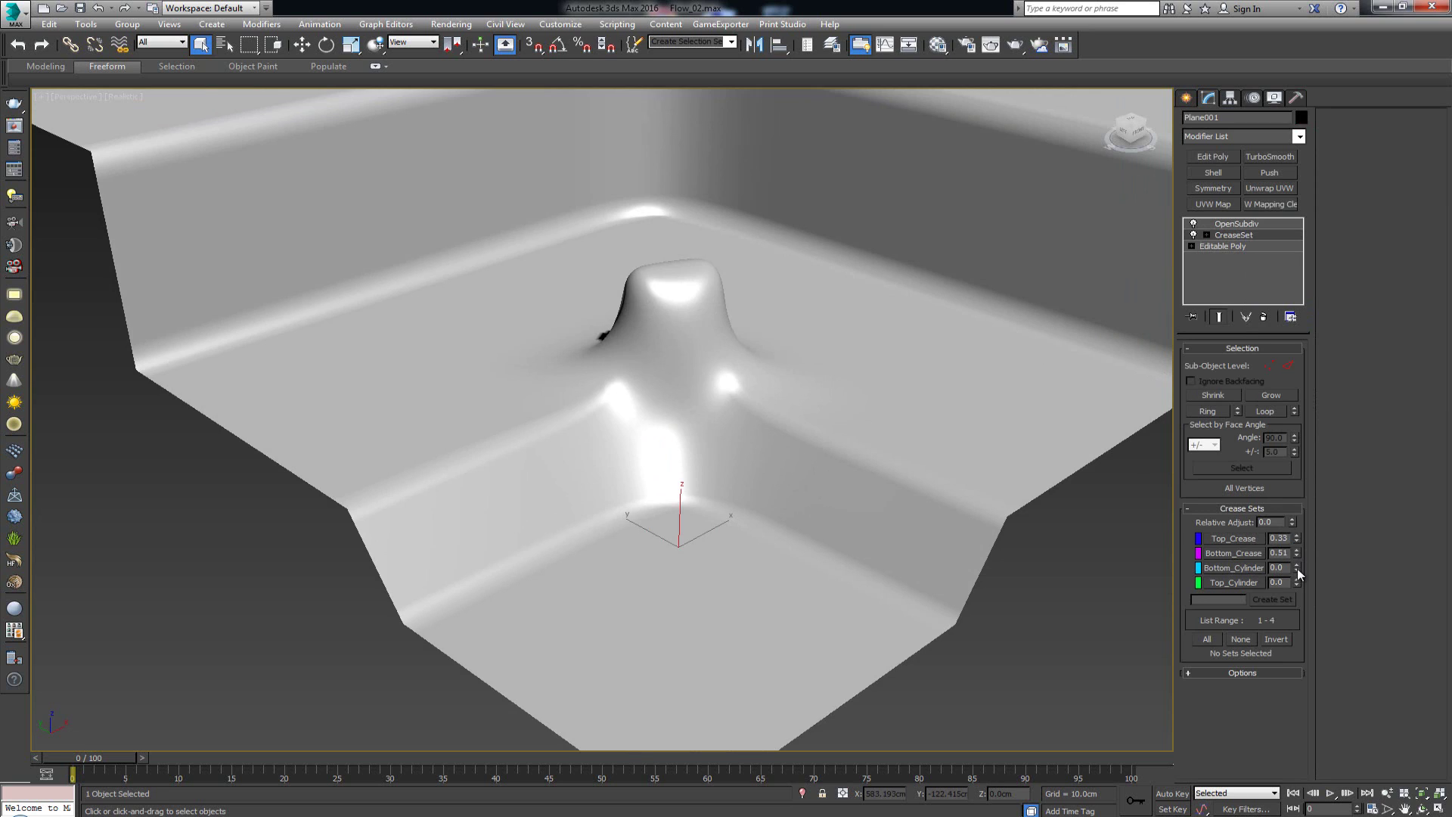
drag(1297, 569, 1297, 524)
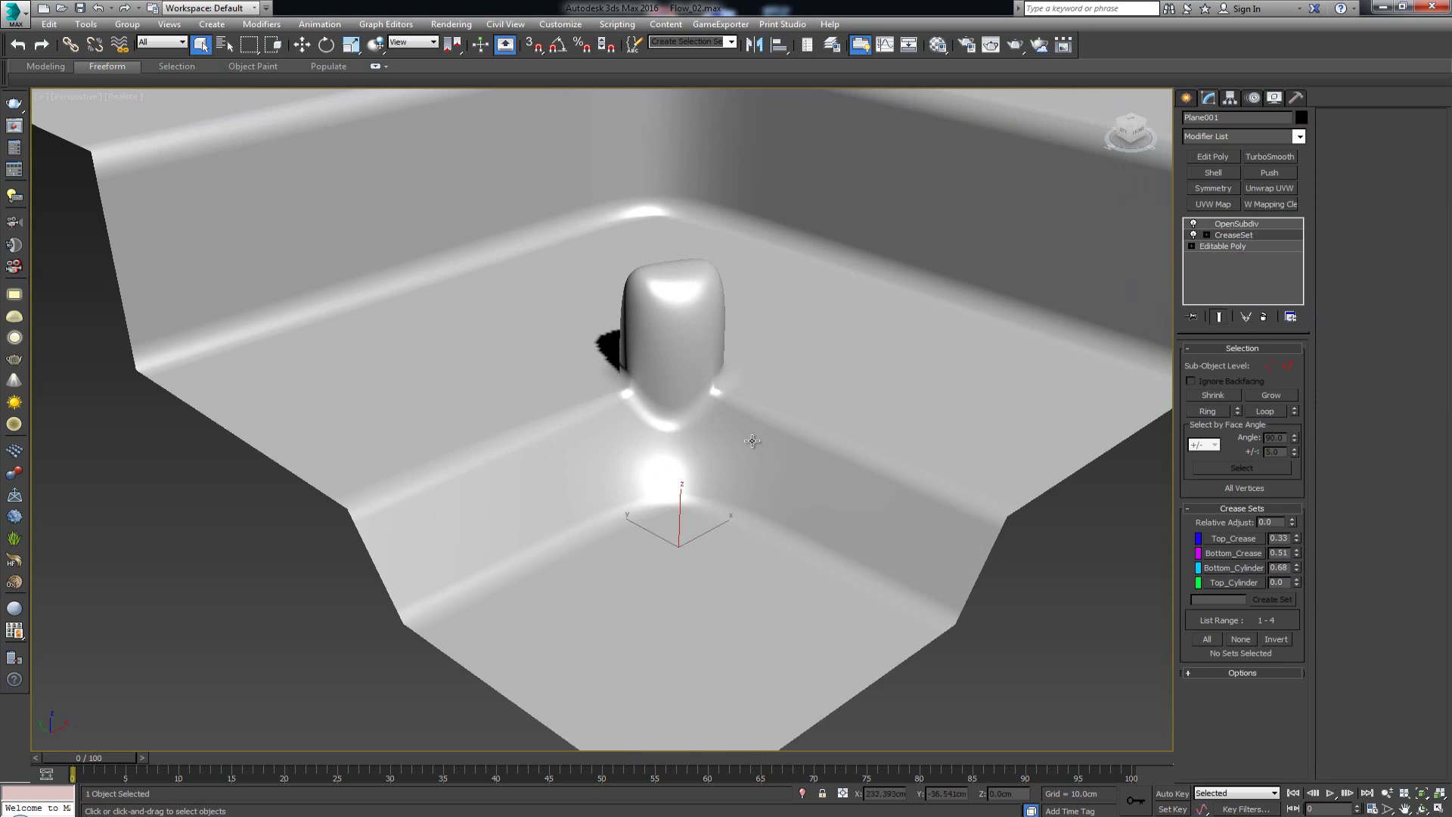
alt+middle_drag(754, 441, 609, 374)
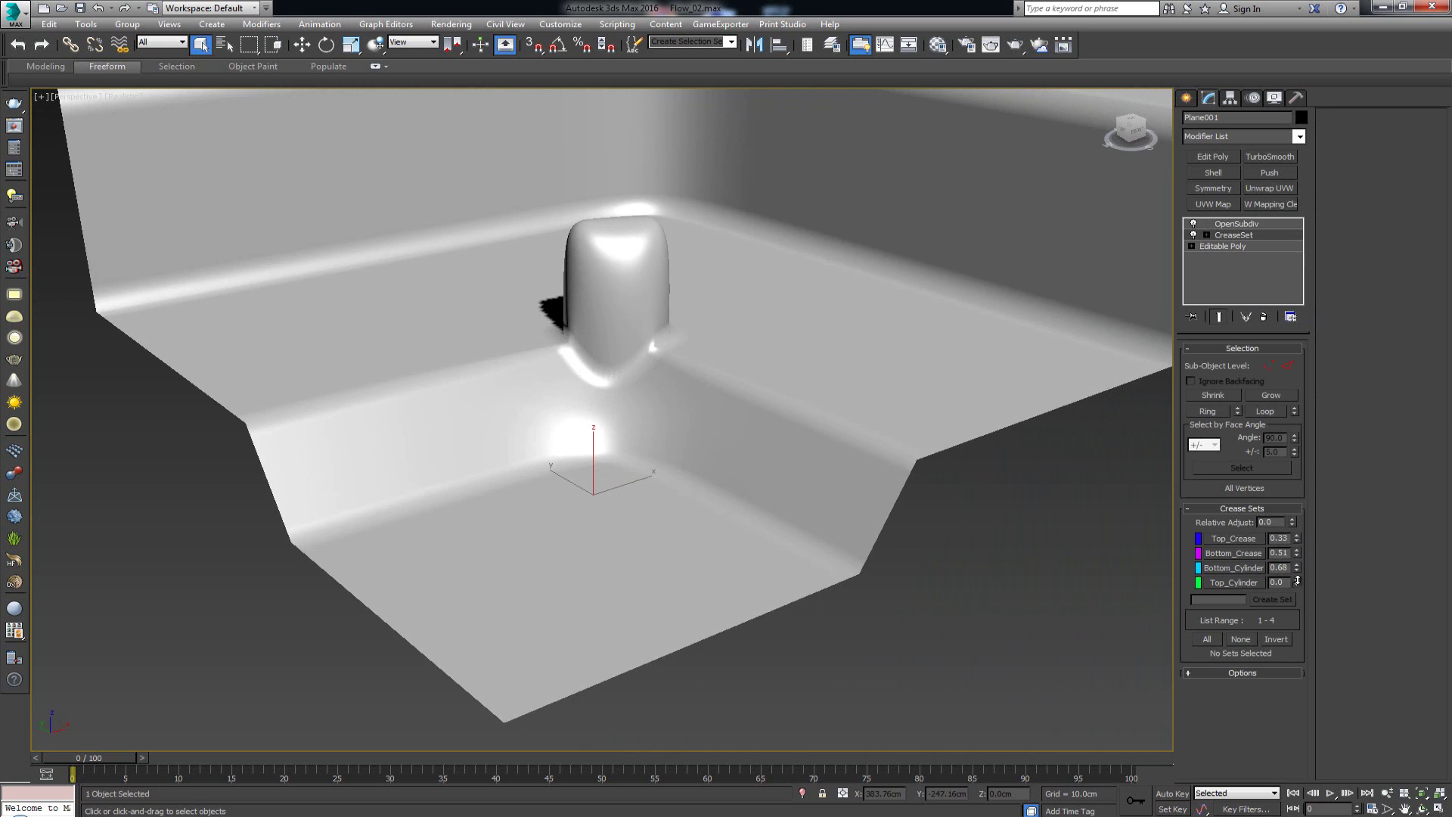
drag(1297, 580, 1298, 553)
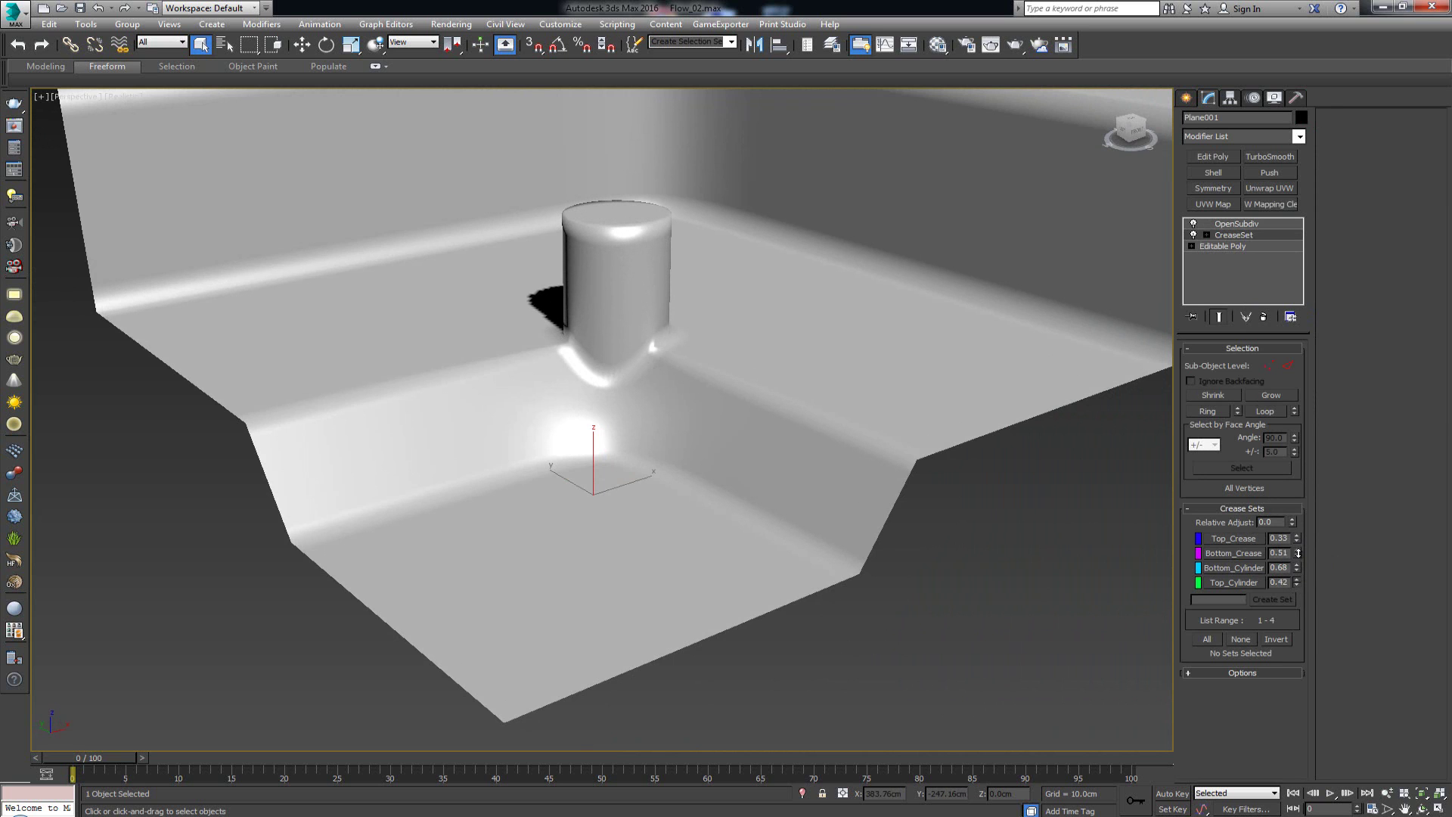
Reselect the plane with its edge overlay shown and turn off Isoline Display in the OpenSubdiv modifier
click(1057, 590)
alt+middle_drag(1057, 590, 627, 463)
click(647, 462)
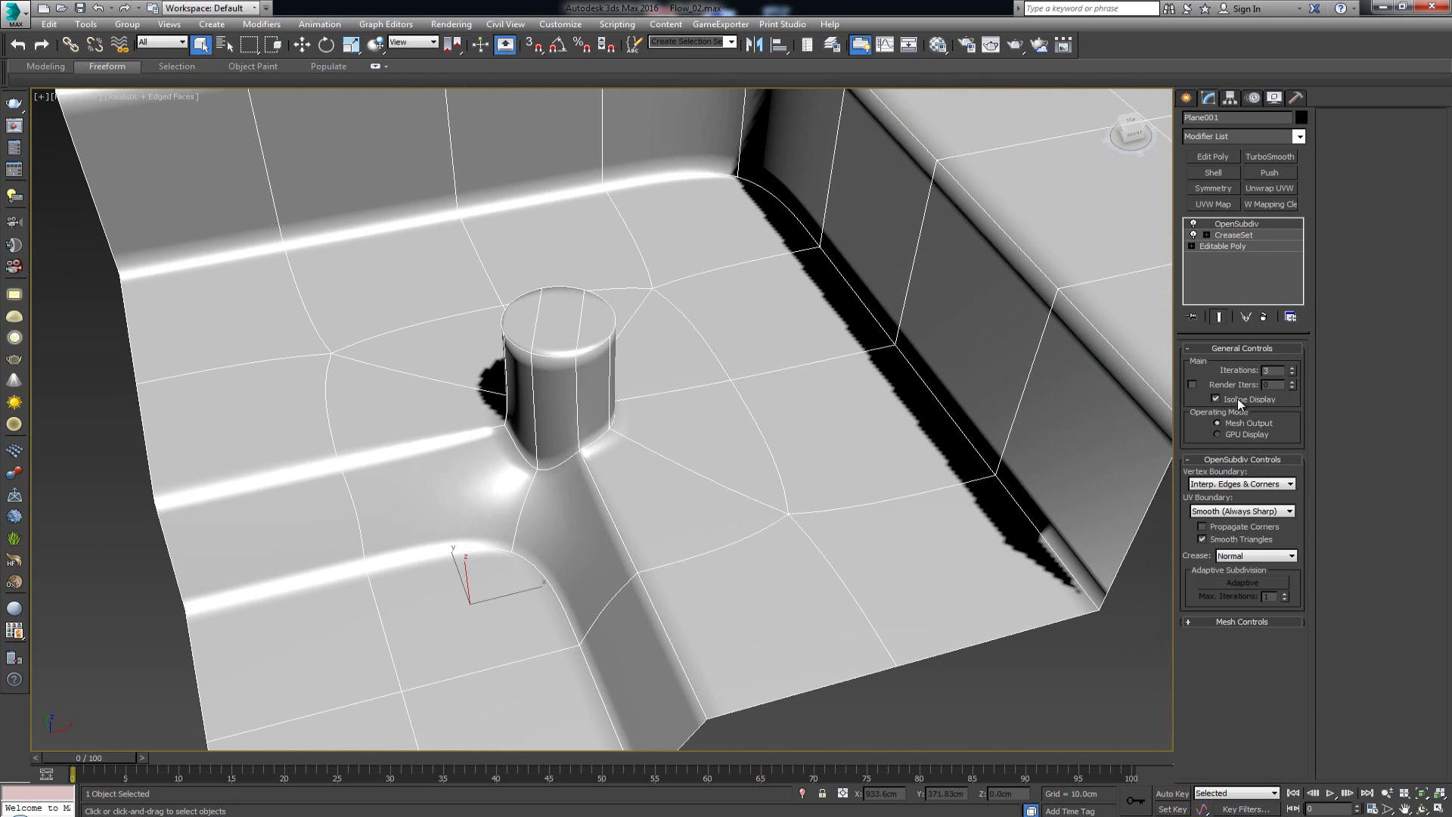
click(1238, 397)
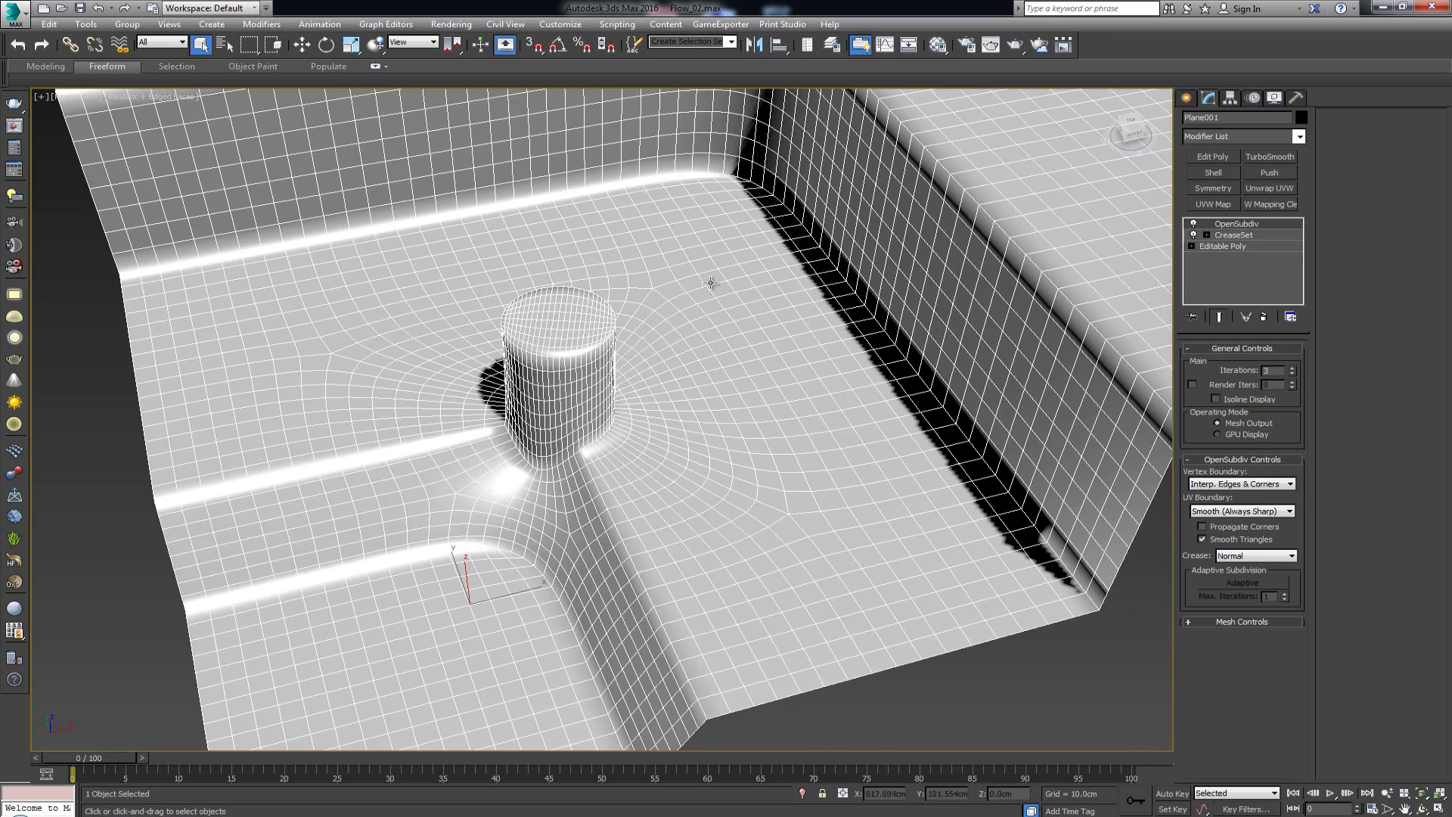
alt+middle_drag(711, 283, 785, 295)
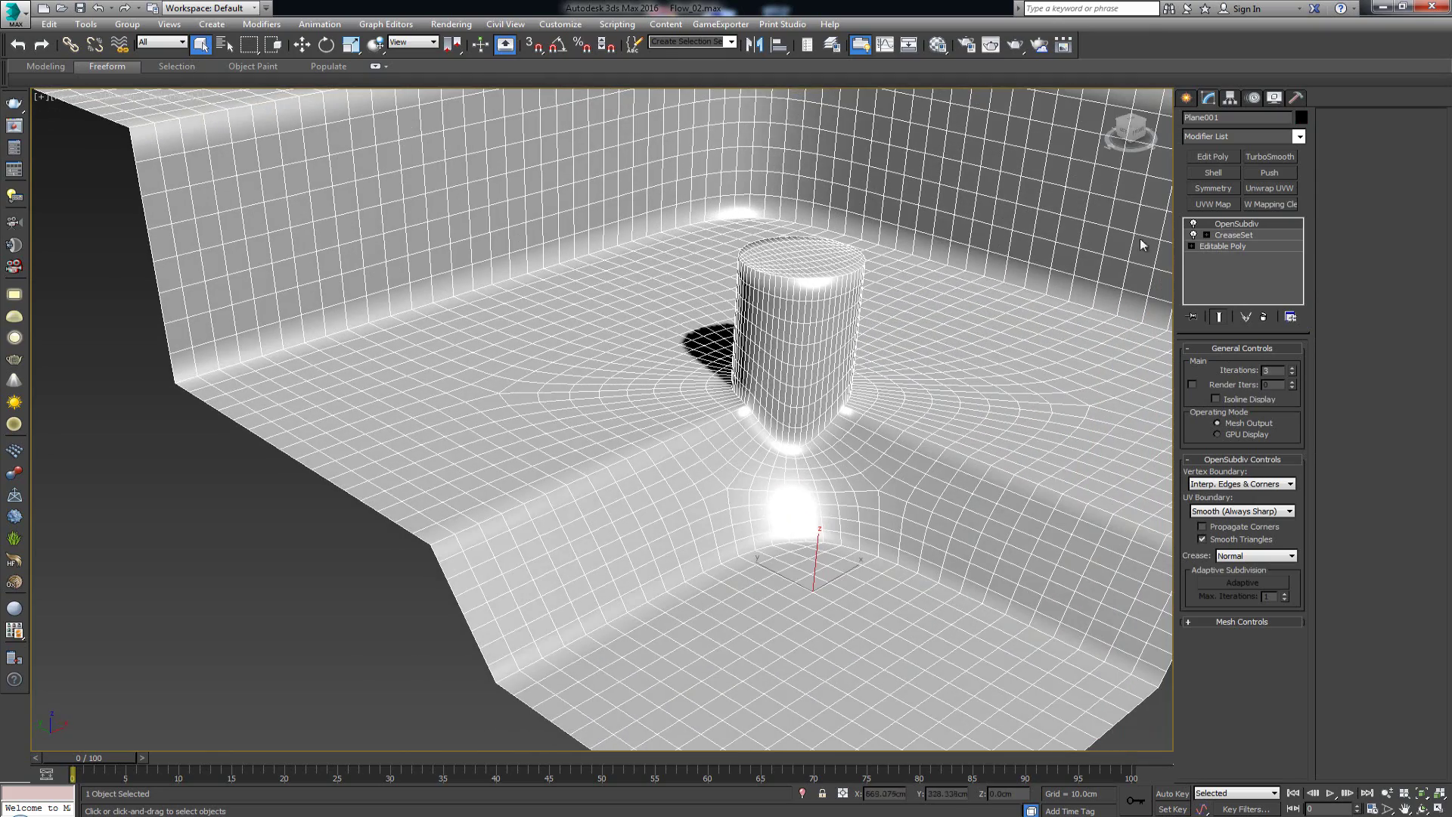
Lower the OpenSubdiv iterations to 1 and examine the coarser mesh around the column and steps
click(1293, 373)
click(1292, 374)
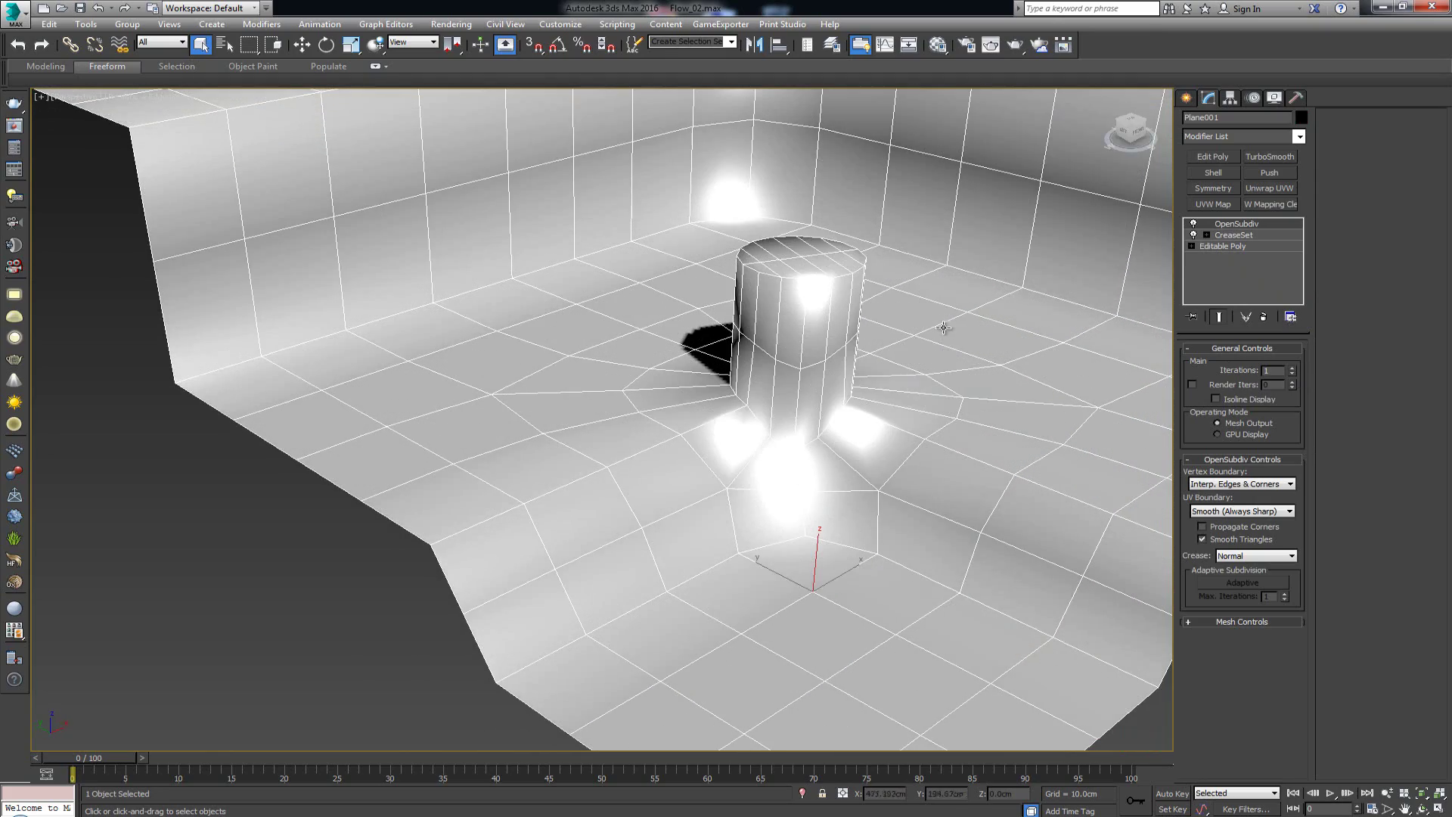
alt+middle_drag(941, 324, 869, 401)
scroll(868, 401, down, 5)
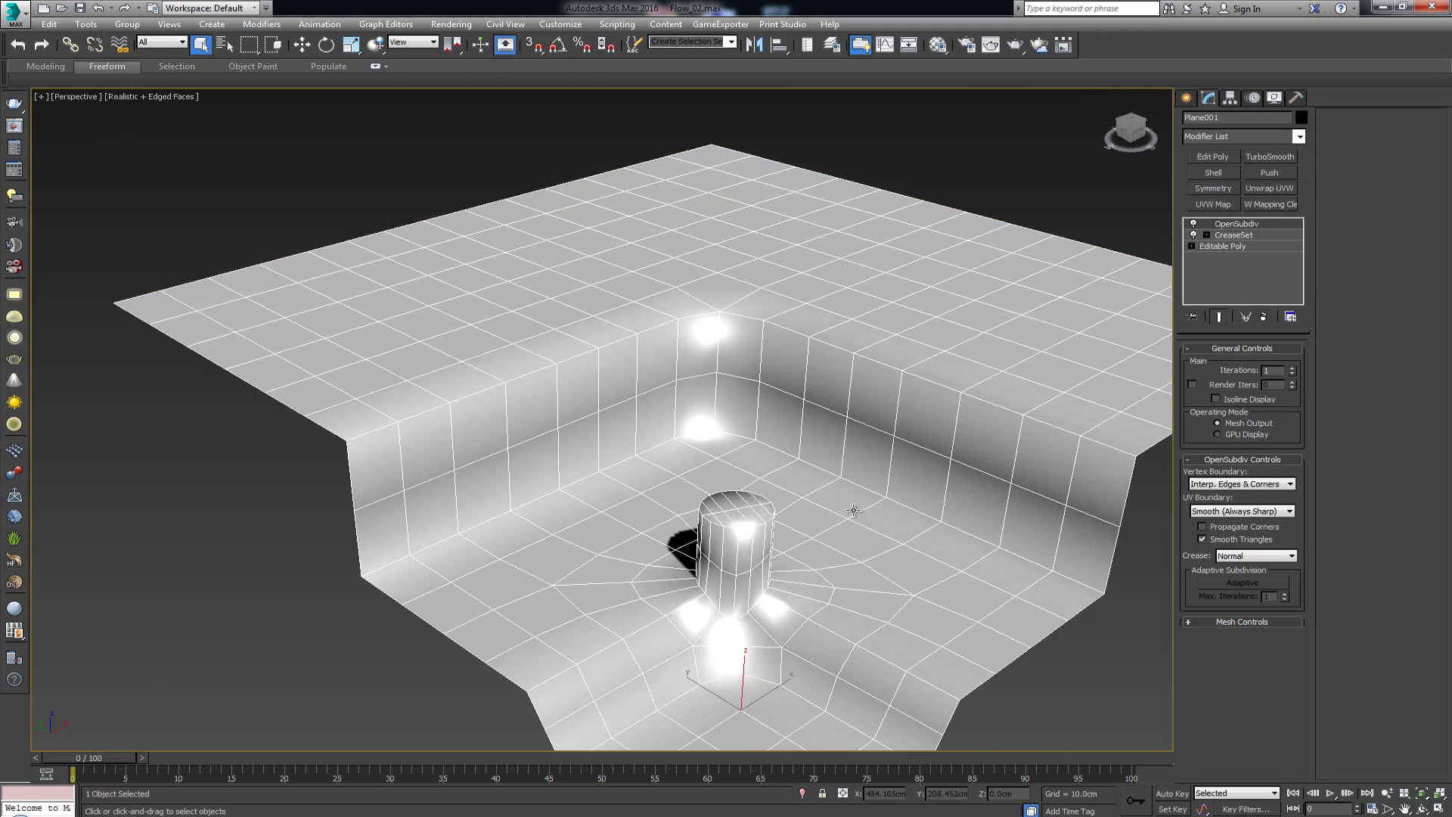
alt+middle_drag(858, 500, 976, 463)
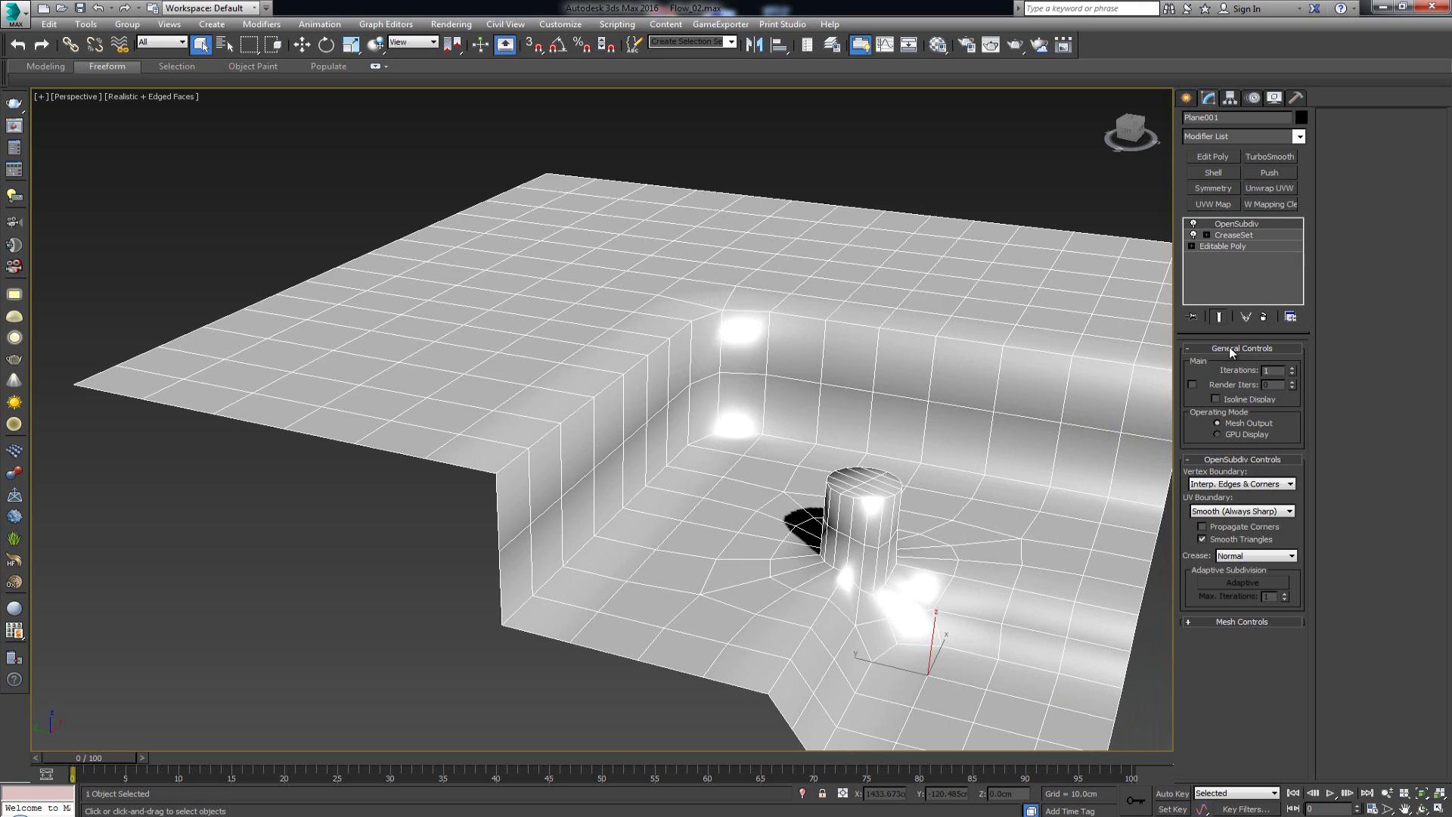
Toggle the OpenSubdiv modifier off and on repeatedly to compare the base mesh with the subdivided mesh
click(1194, 224)
click(1194, 224)
click(1194, 224)
click(1193, 224)
click(1194, 224)
click(1194, 224)
click(1193, 224)
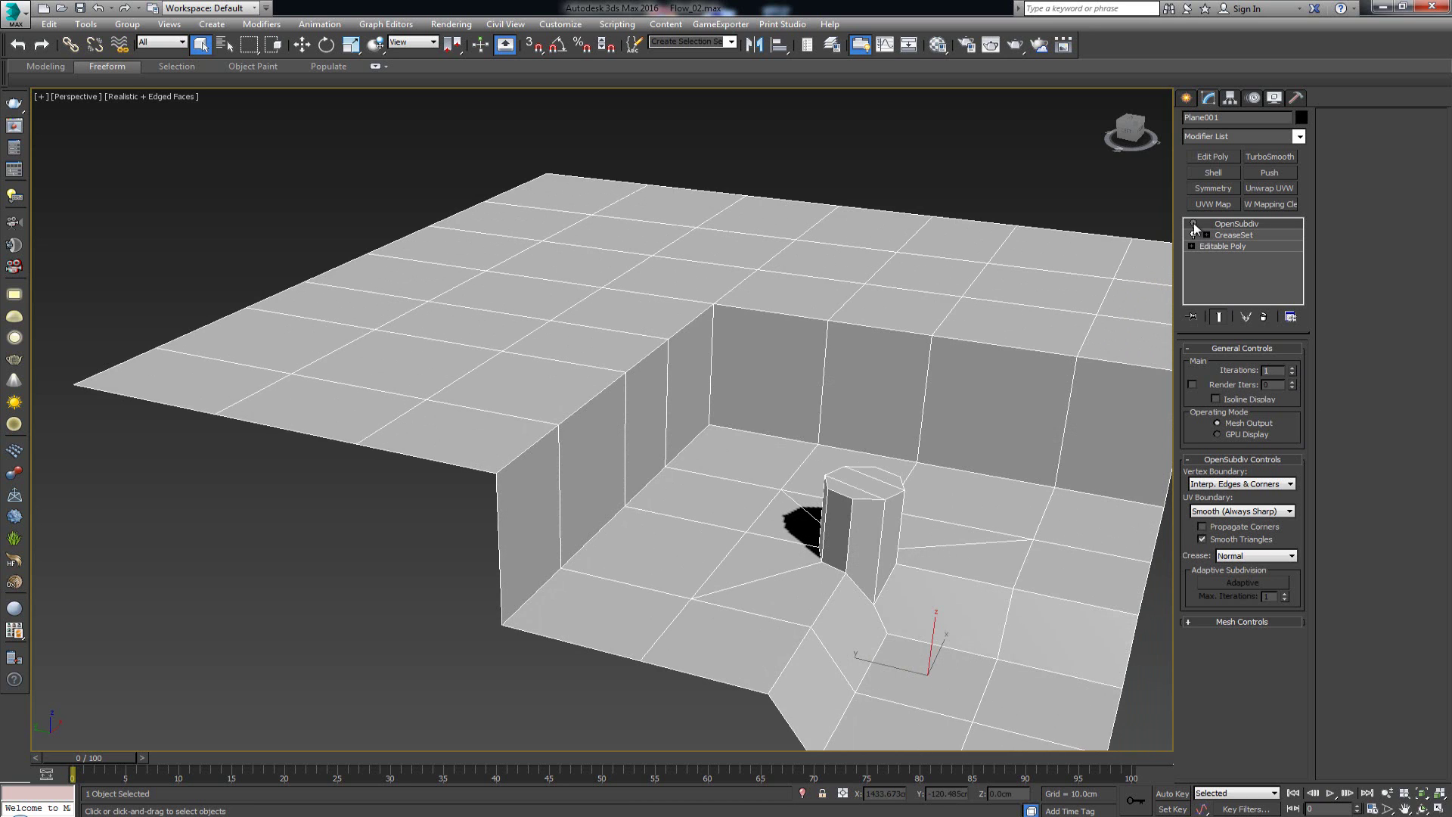
click(1194, 224)
Raise the OpenSubdiv iterations to 3
click(1295, 370)
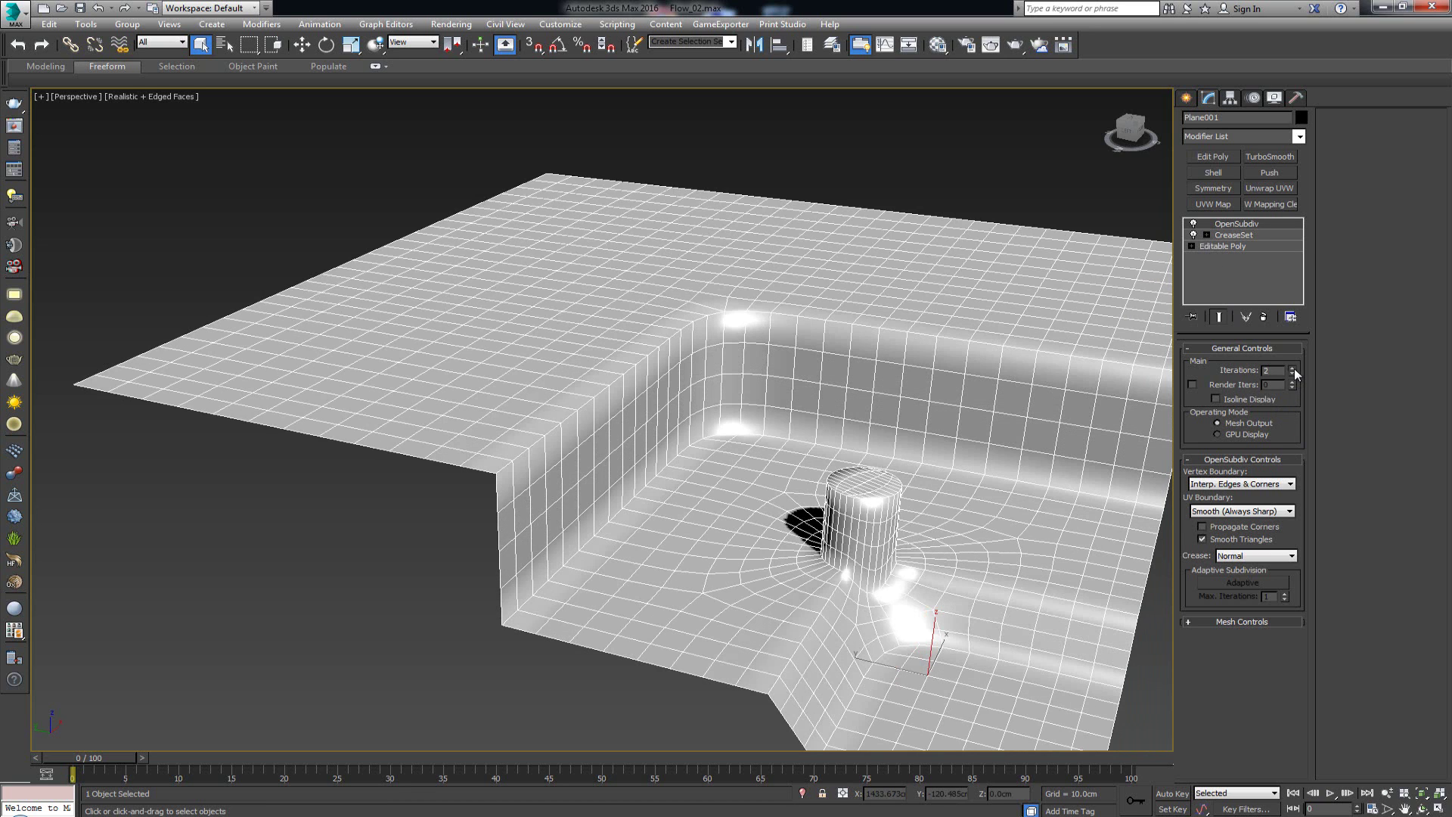
click(1295, 369)
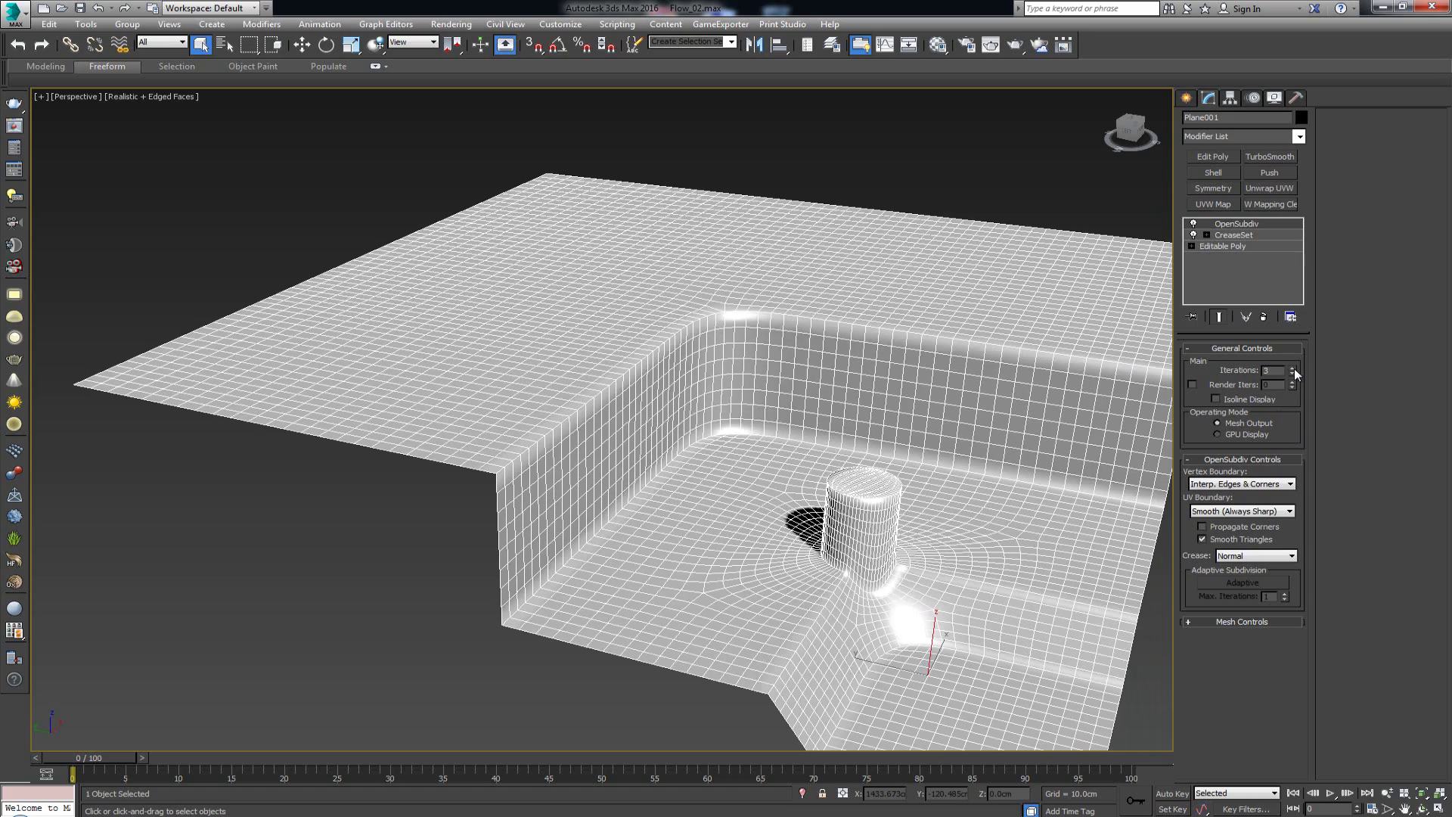
middle_drag(919, 443, 813, 395)
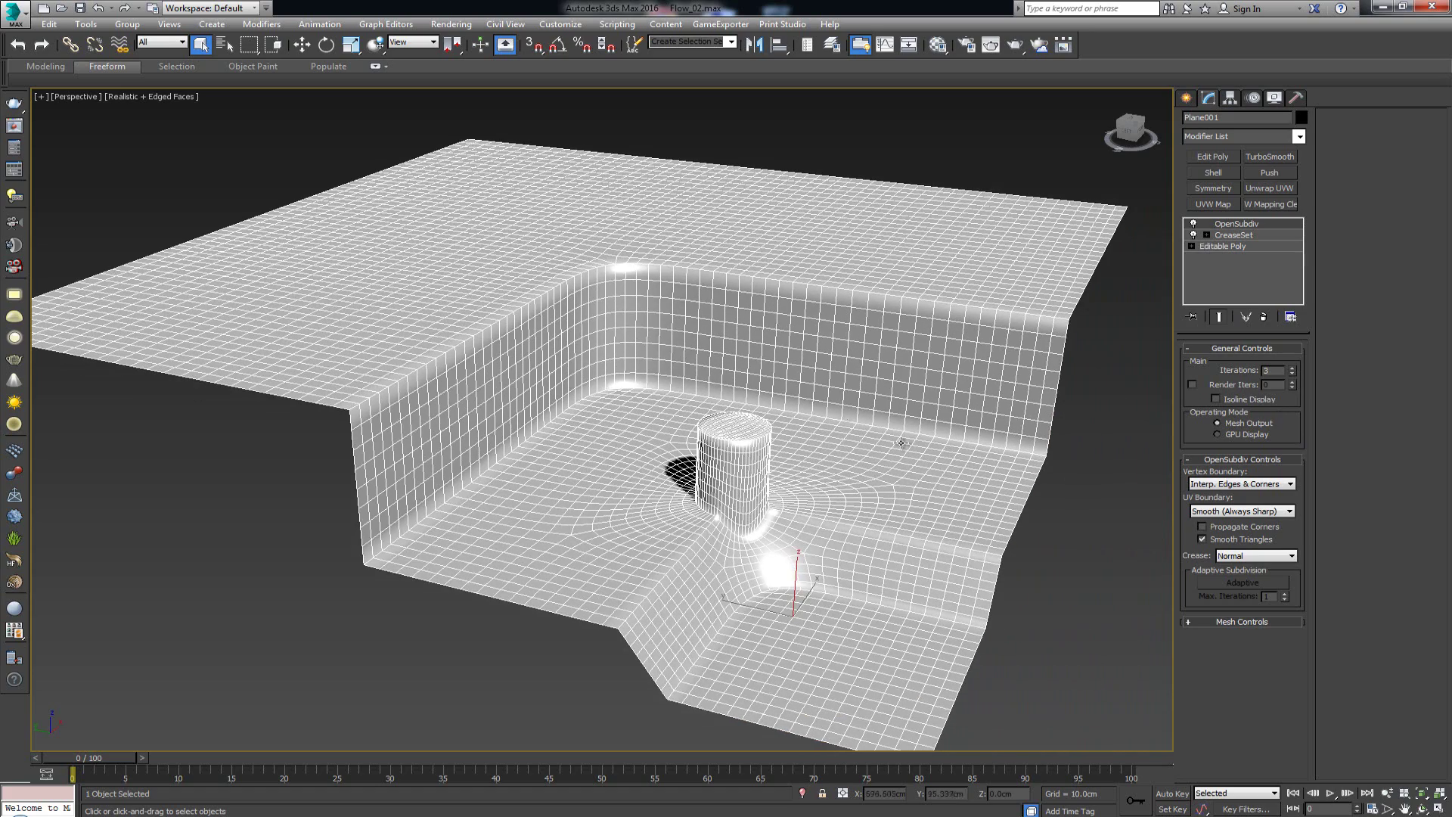
Deselect the plane, hide the edge overlay, examine the smooth column and steps, and select the plane again
click(1069, 528)
key(F4)
scroll(930, 476, up, 6)
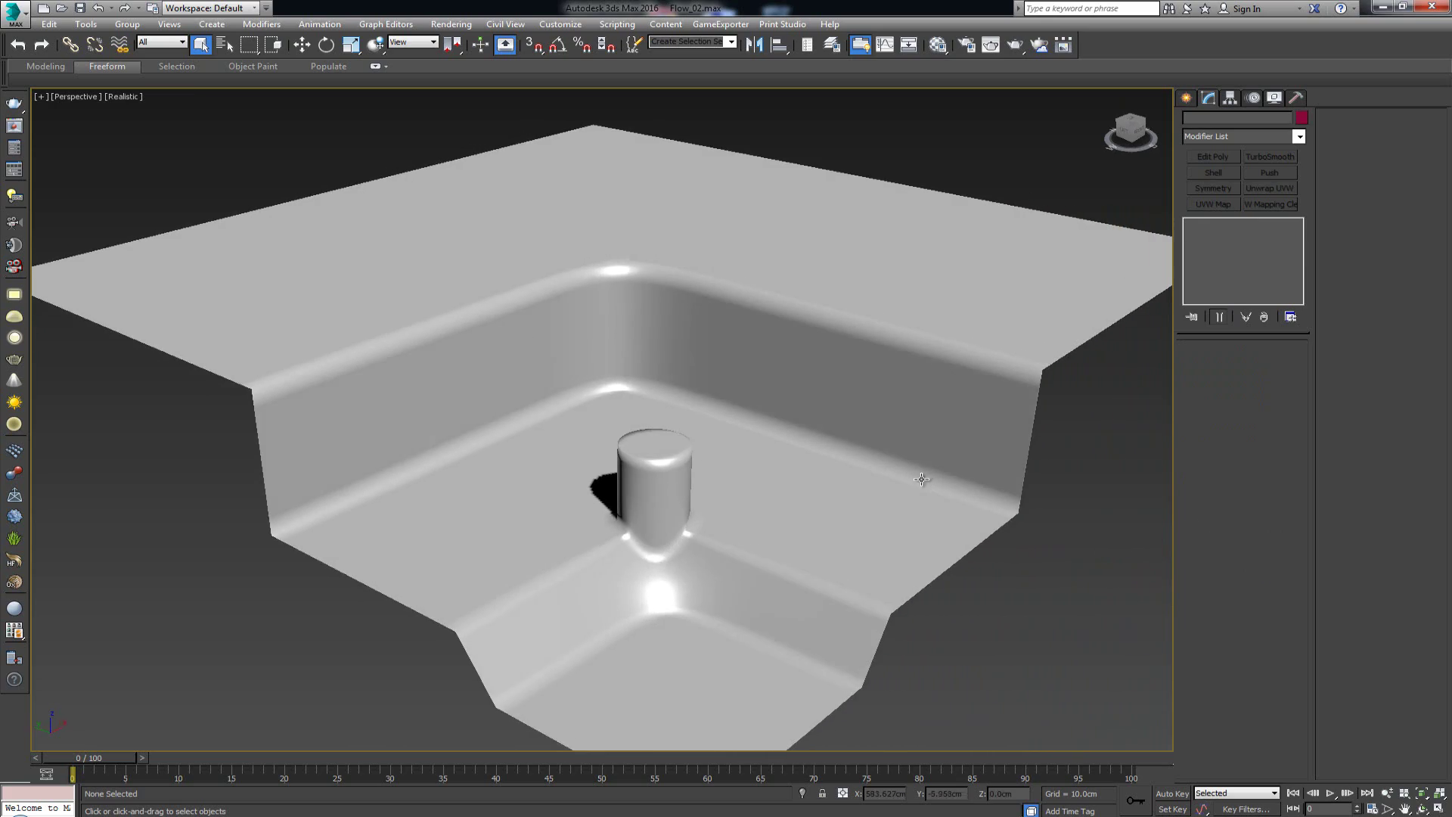
click(757, 351)
middle_drag(616, 227, 720, 292)
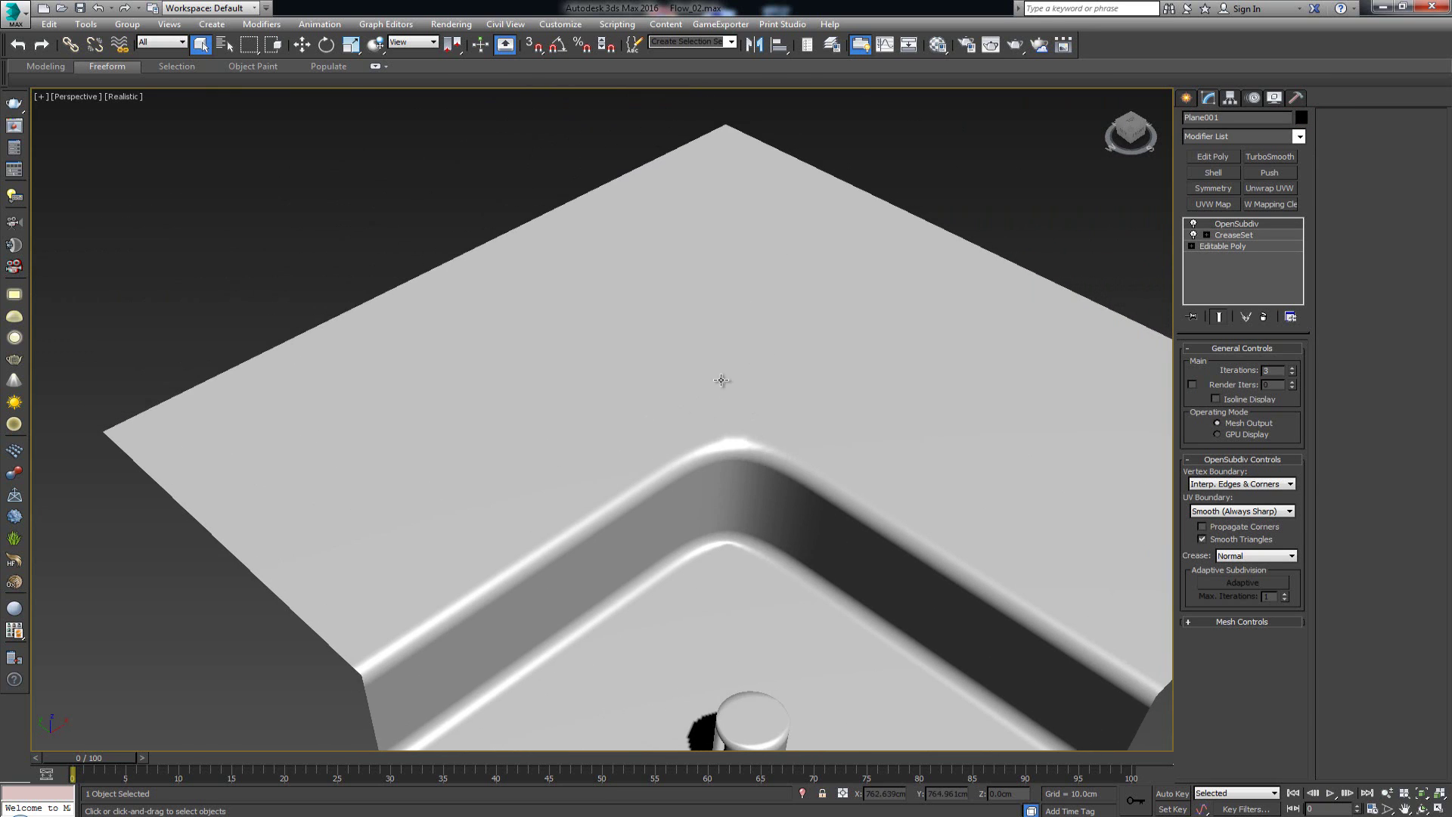
middle_drag(632, 412, 486, 338)
Show the edge overlay, examine the edge flow of the whole subdivided mesh, and open the CreaseSet modifier's settings
key(F4)
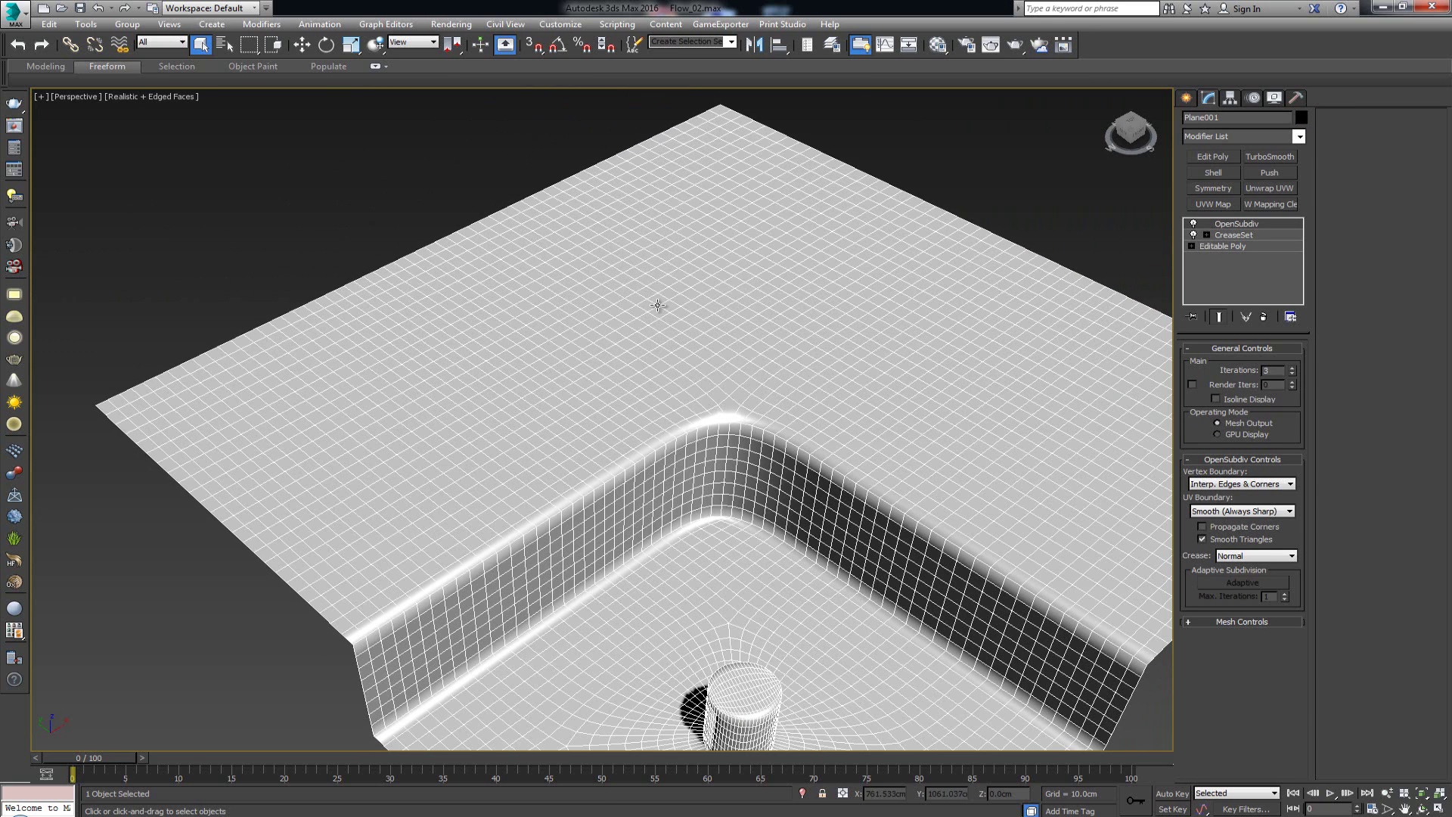
alt+middle_drag(853, 418, 785, 385)
scroll(785, 385, down, 4)
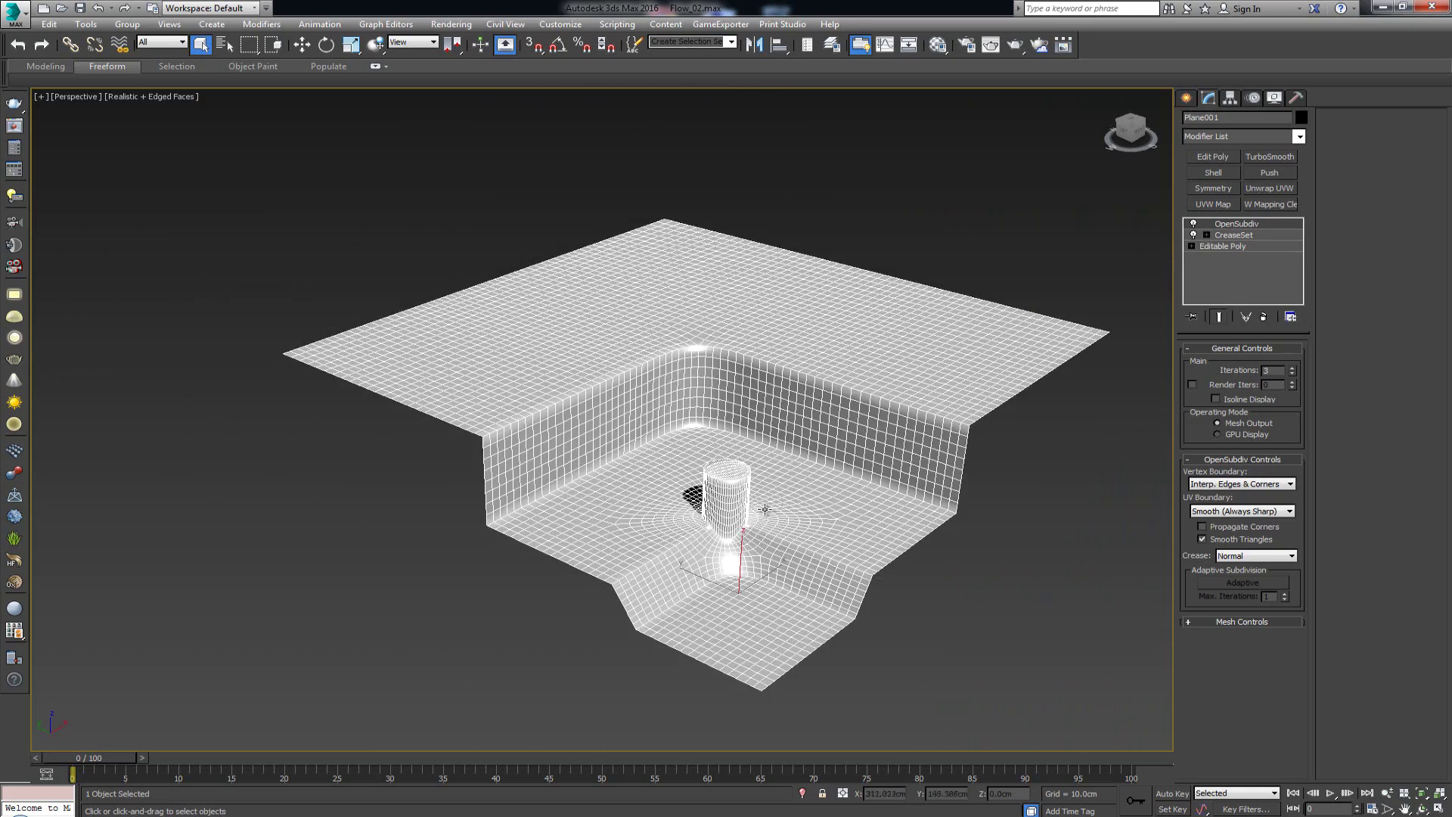
scroll(765, 509, up, 5)
scroll(730, 494, up, 1)
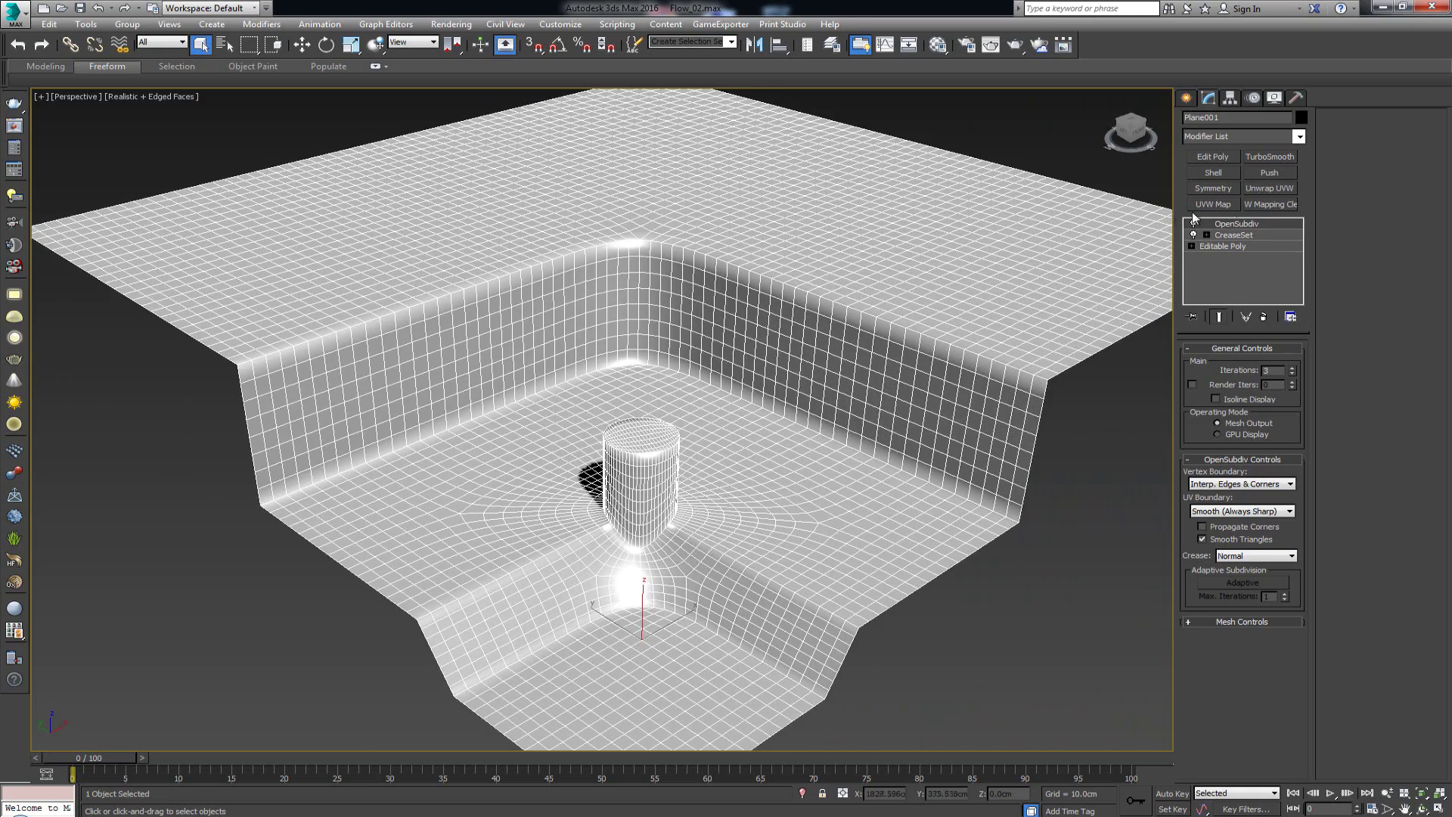
click(1250, 236)
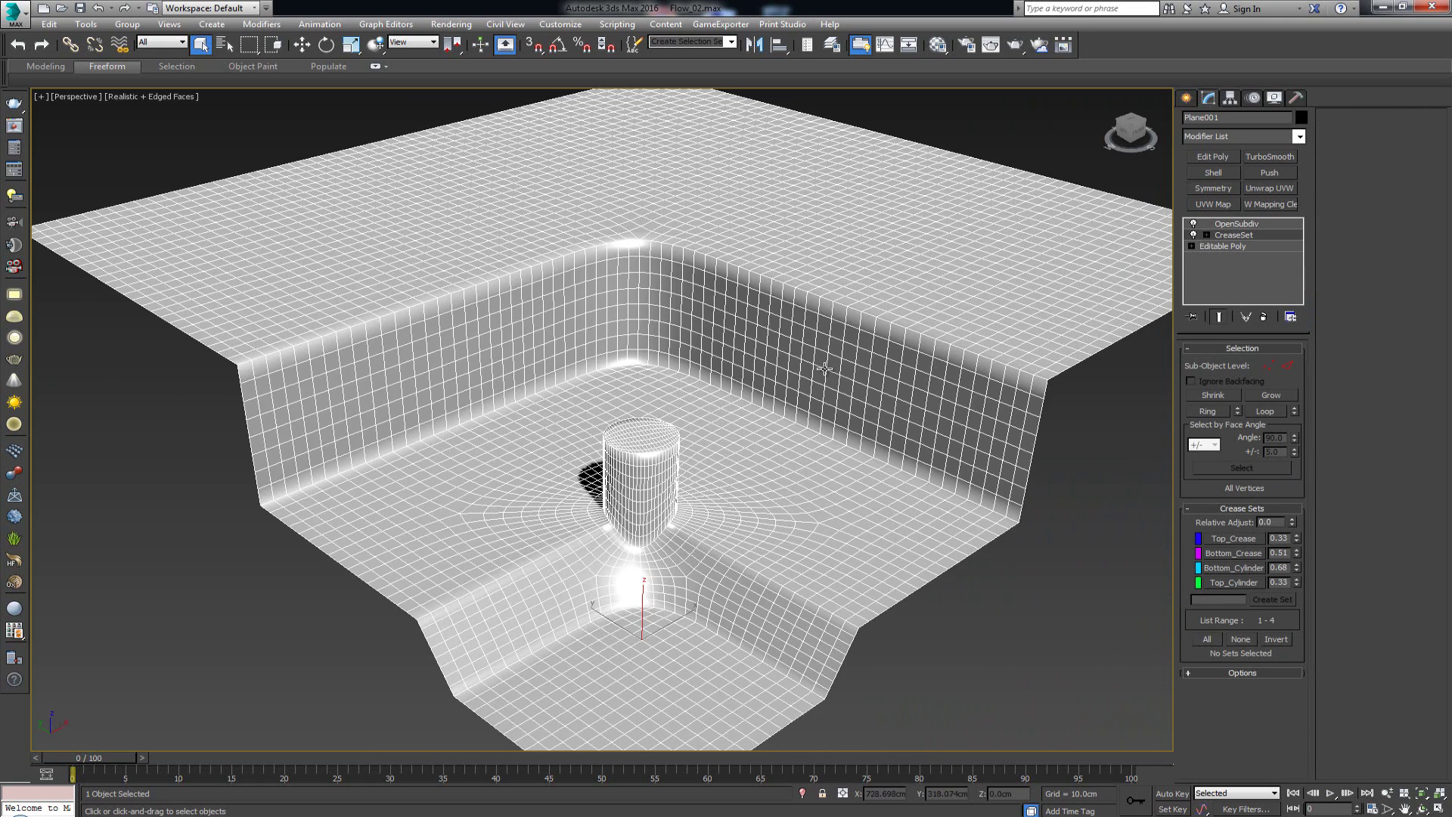
alt+middle_drag(557, 325, 560, 342)
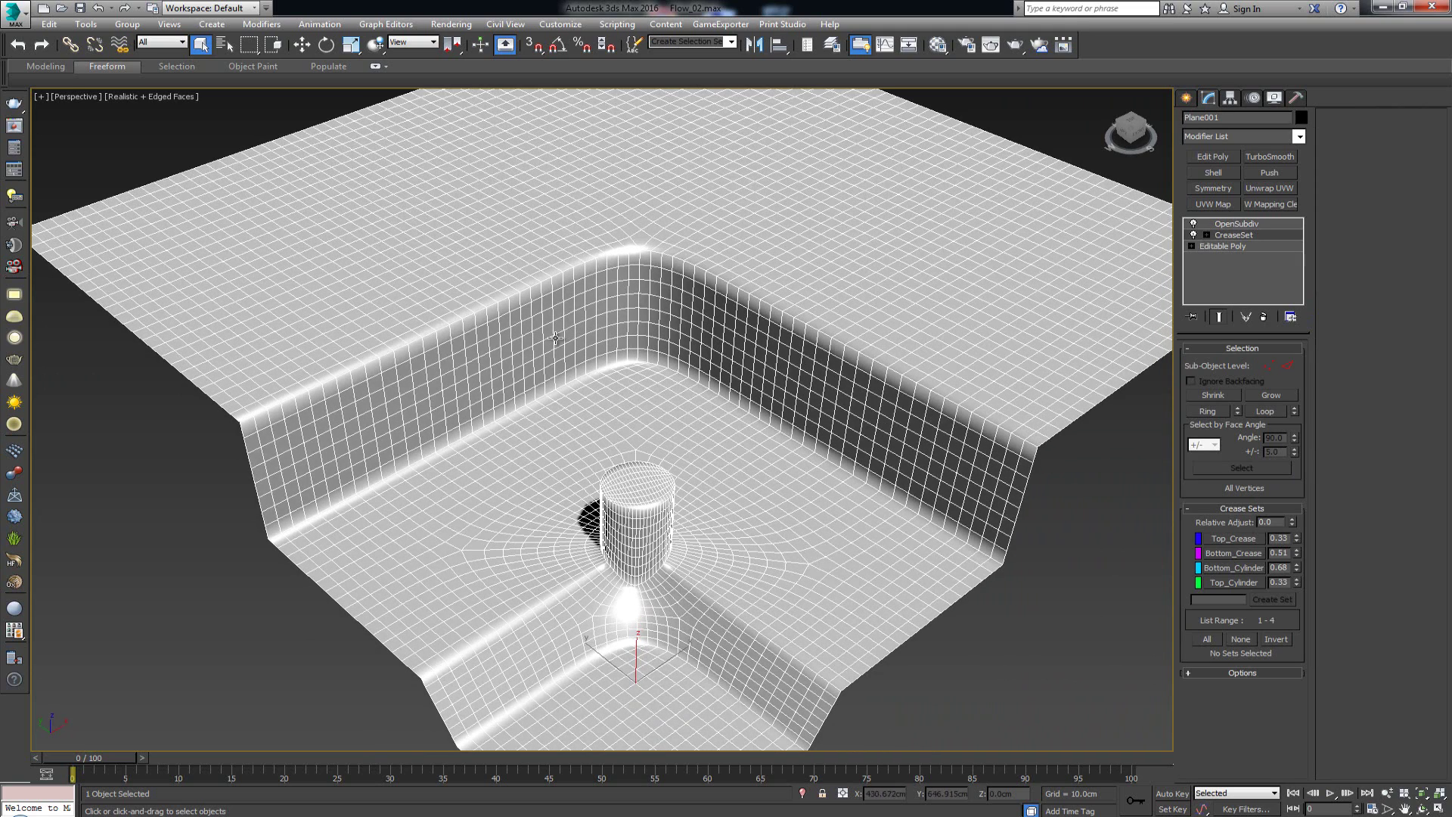